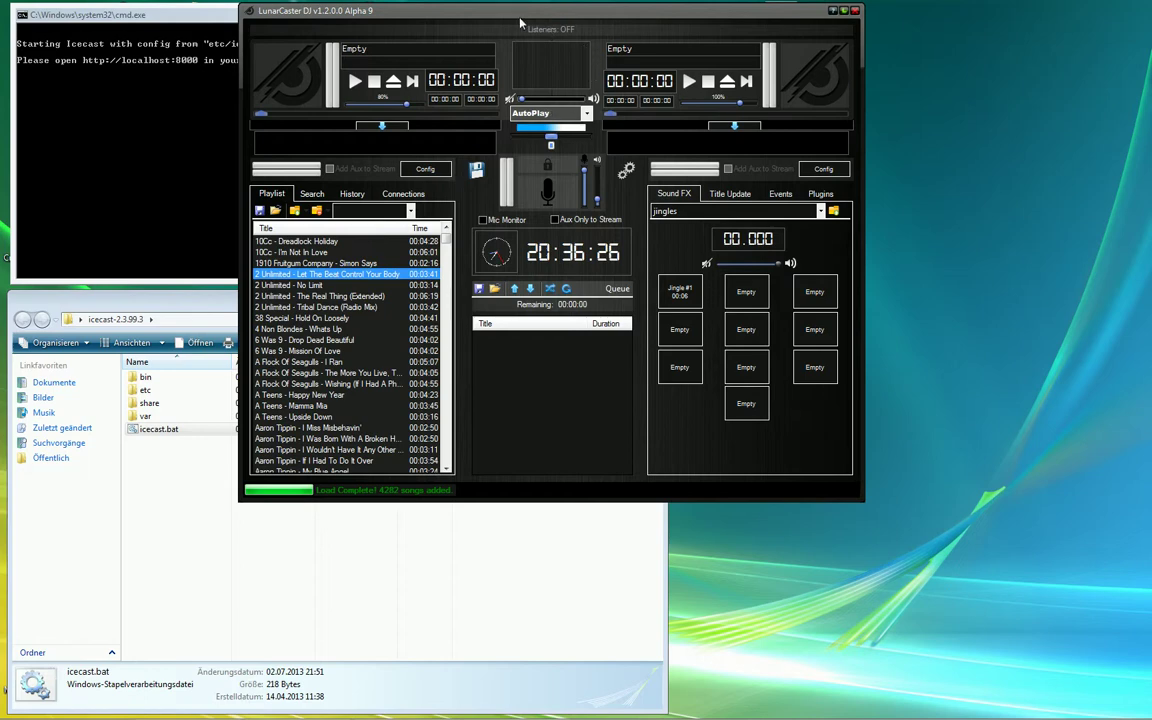
- Reposition the DJ window and look at the playlist's Add Folder and Add File dialogs, cancelling both
{"action": "left_click_drag", "start_coordinate": [520, 22], "coordinate": [538, 74]}
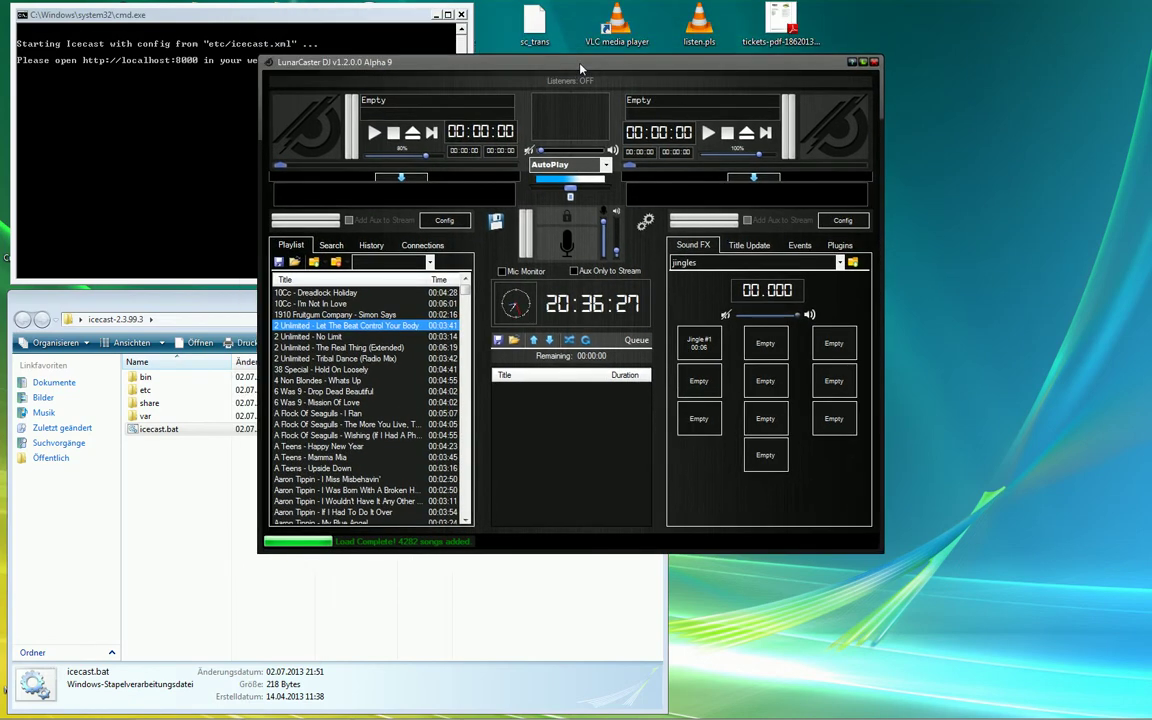
{"action": "left_click", "coordinate": [319, 293]}
{"action": "left_click", "coordinate": [314, 262]}
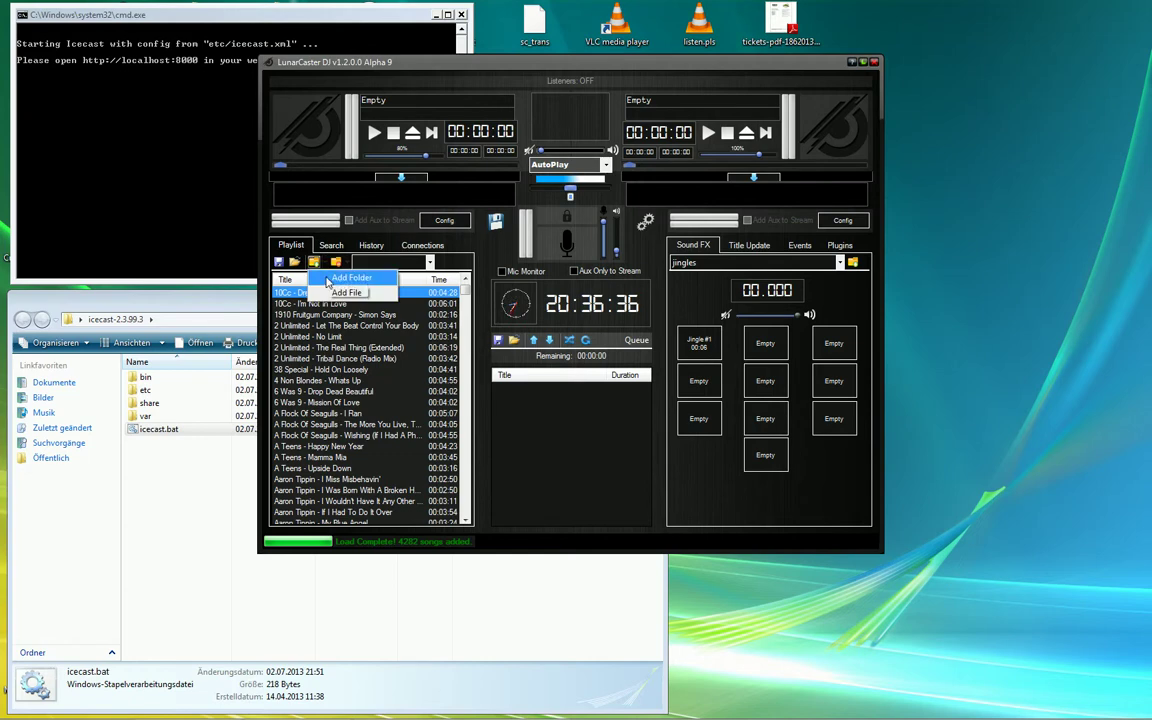
{"action": "left_click", "coordinate": [328, 278]}
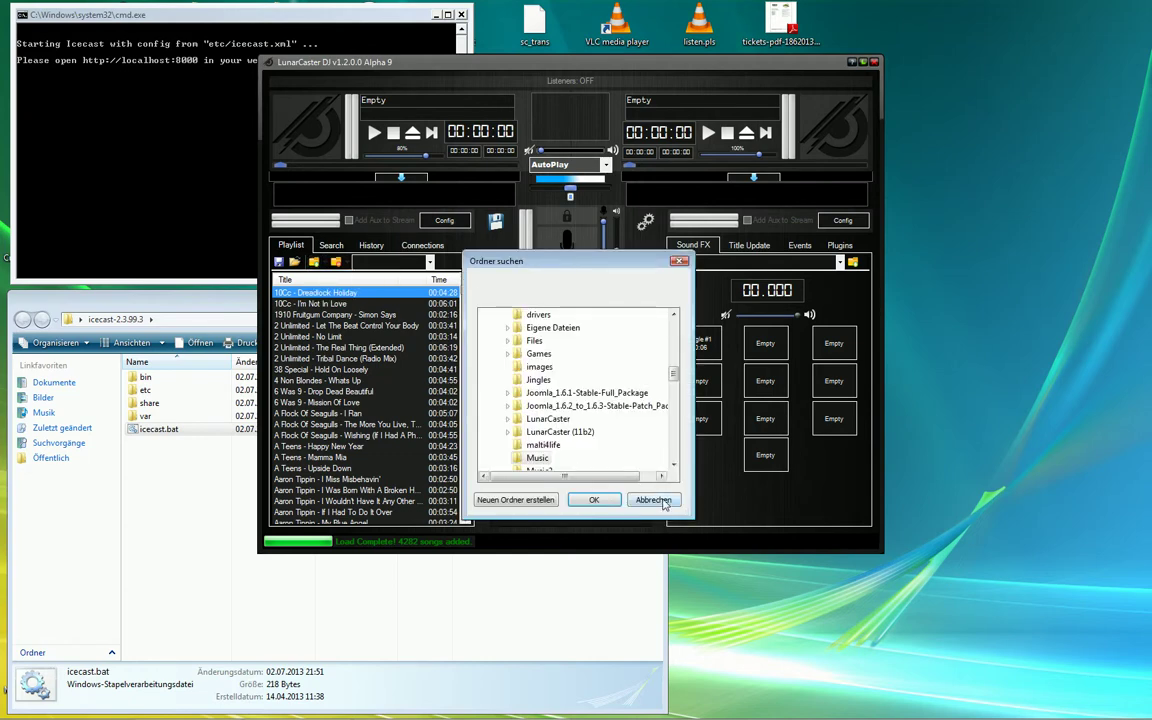
{"action": "left_click", "coordinate": [659, 505]}
{"action": "left_click", "coordinate": [314, 262]}
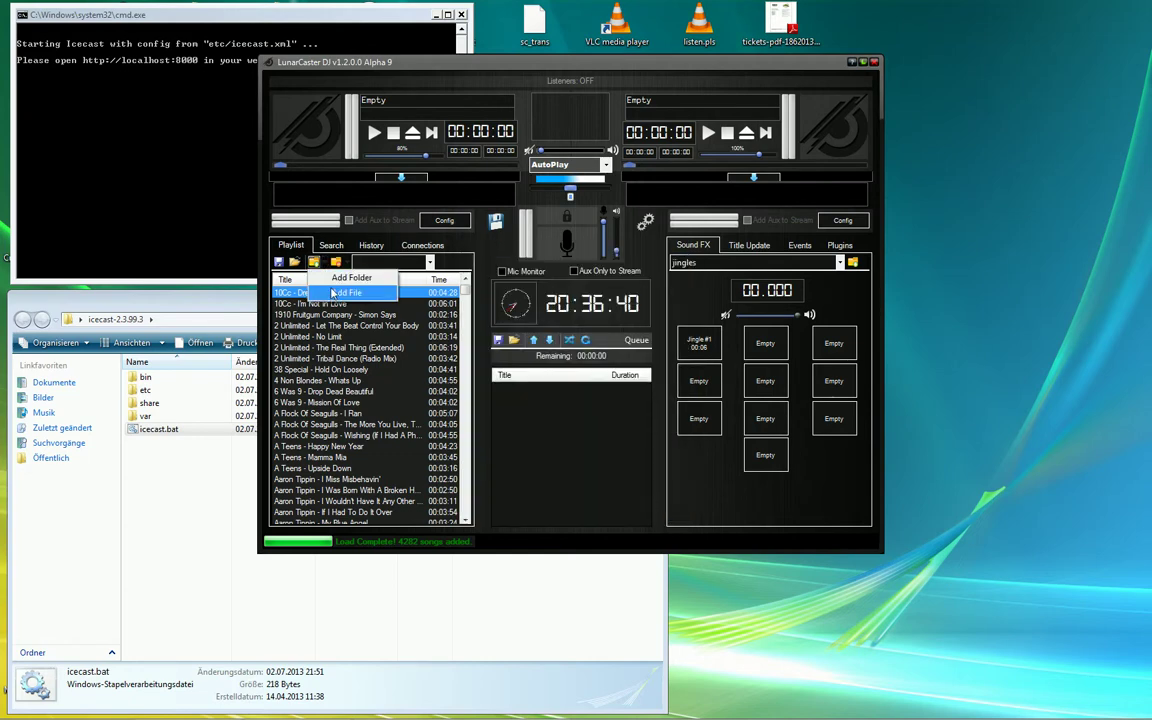
{"action": "left_click", "coordinate": [340, 293]}
{"action": "left_click", "coordinate": [638, 381]}
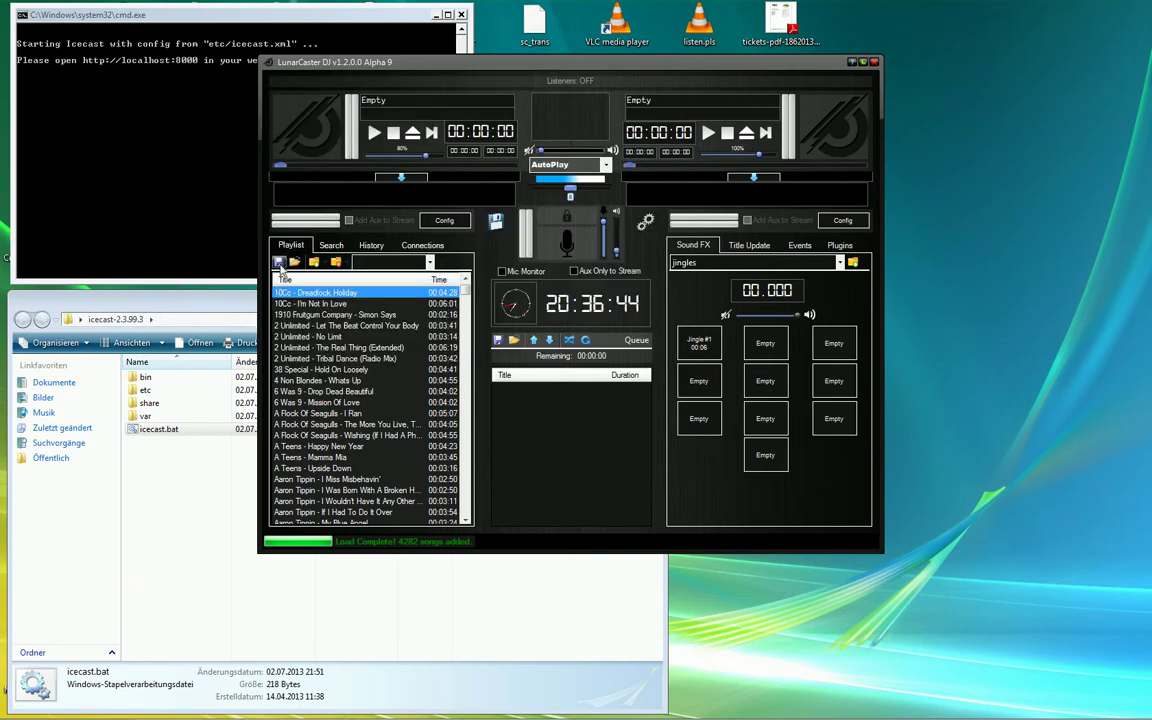
- Save the current playlist as testing123.m3u in the playlists folder, replacing the existing file
{"action": "left_click", "coordinate": [279, 262]}
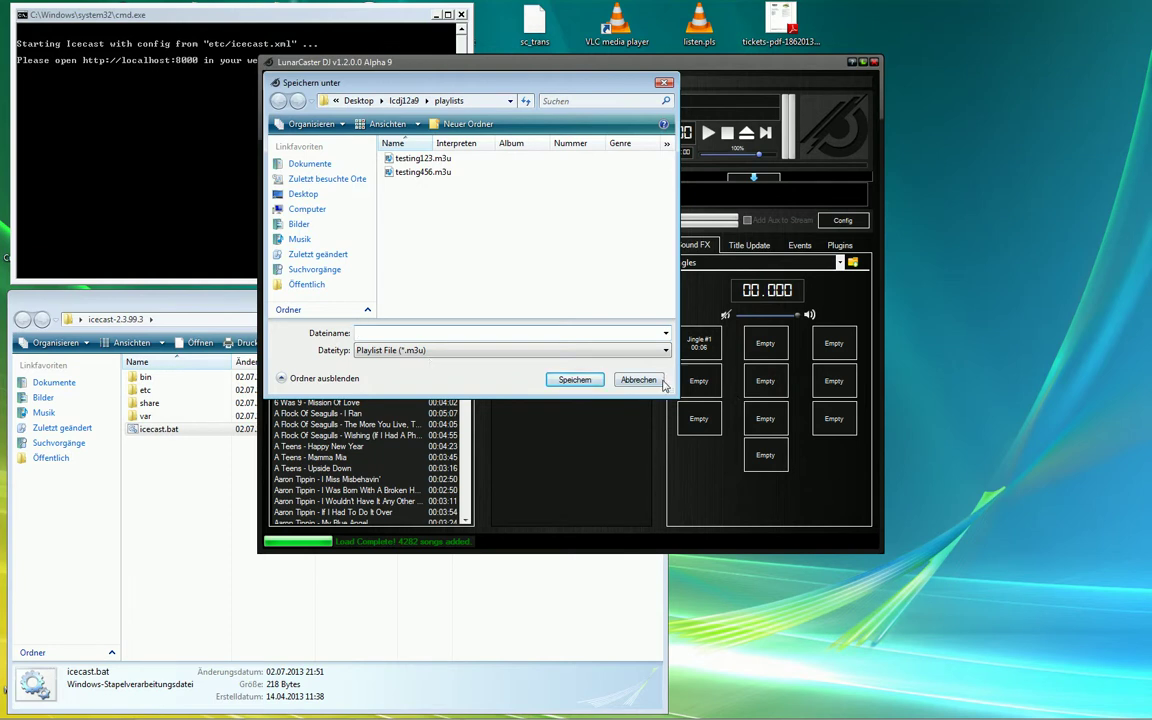
{"action": "left_click", "coordinate": [428, 160]}
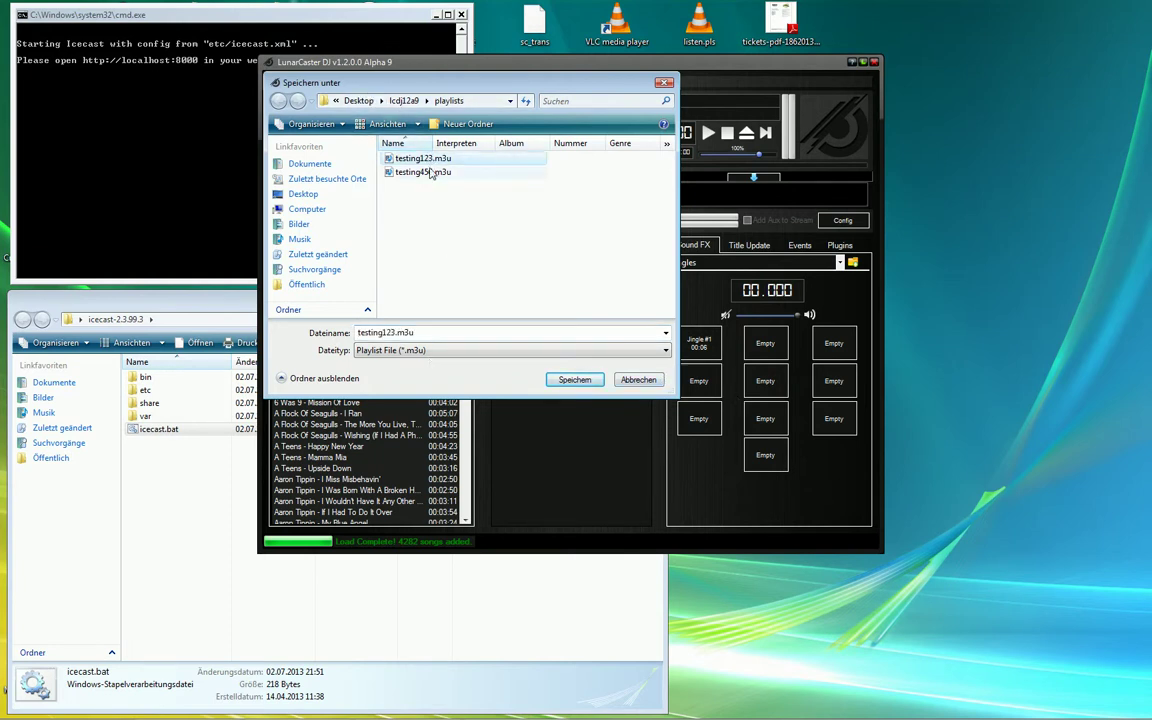
{"action": "left_click", "coordinate": [576, 380]}
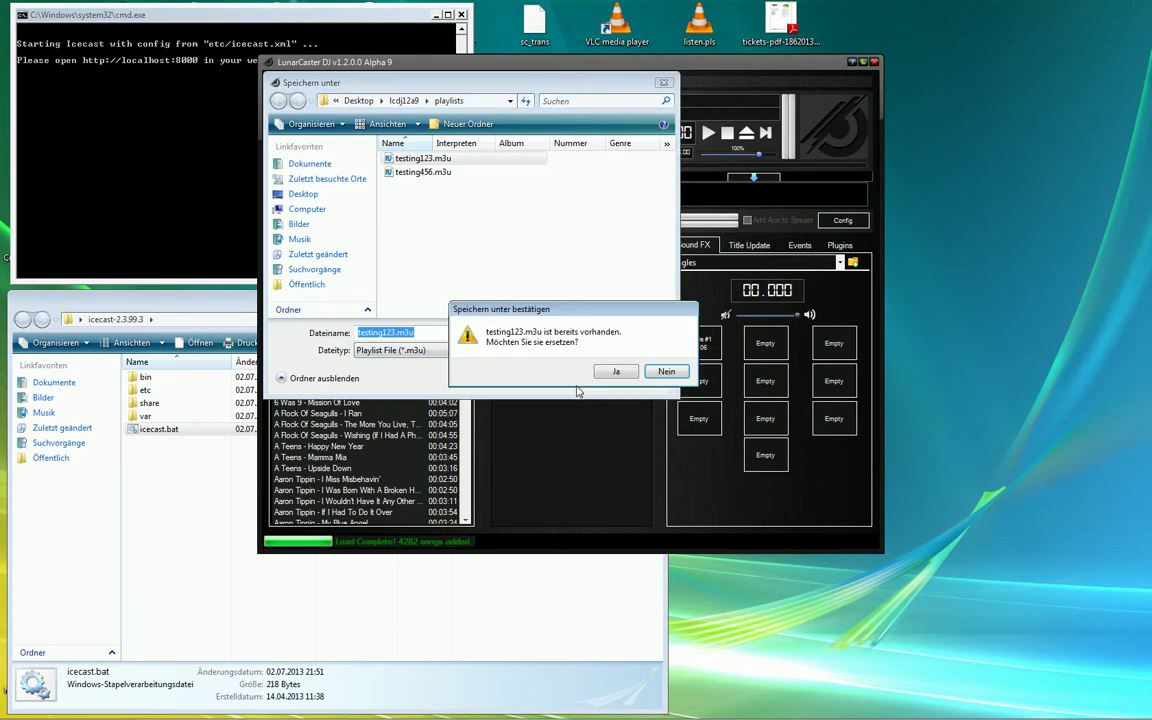
{"action": "left_click", "coordinate": [616, 371]}
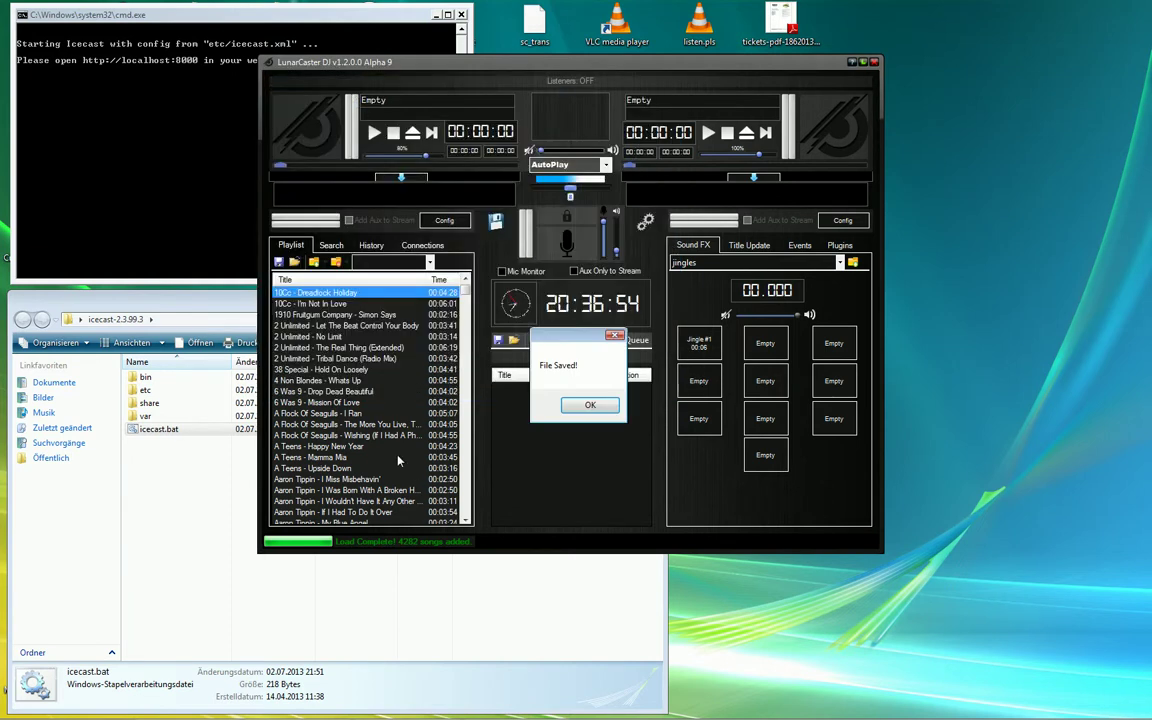
{"action": "left_click", "coordinate": [590, 406]}
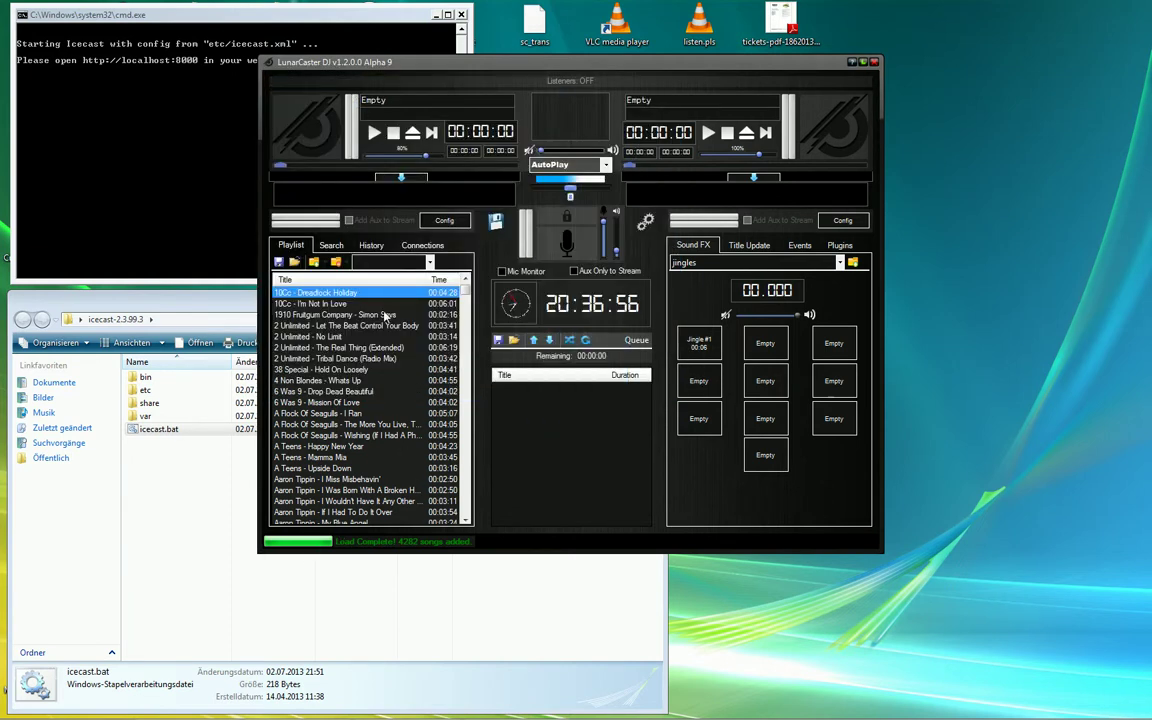
- Check the list of saved playlists and the playlists folder in the save dialog, cancelling without saving
{"action": "left_click", "coordinate": [390, 262]}
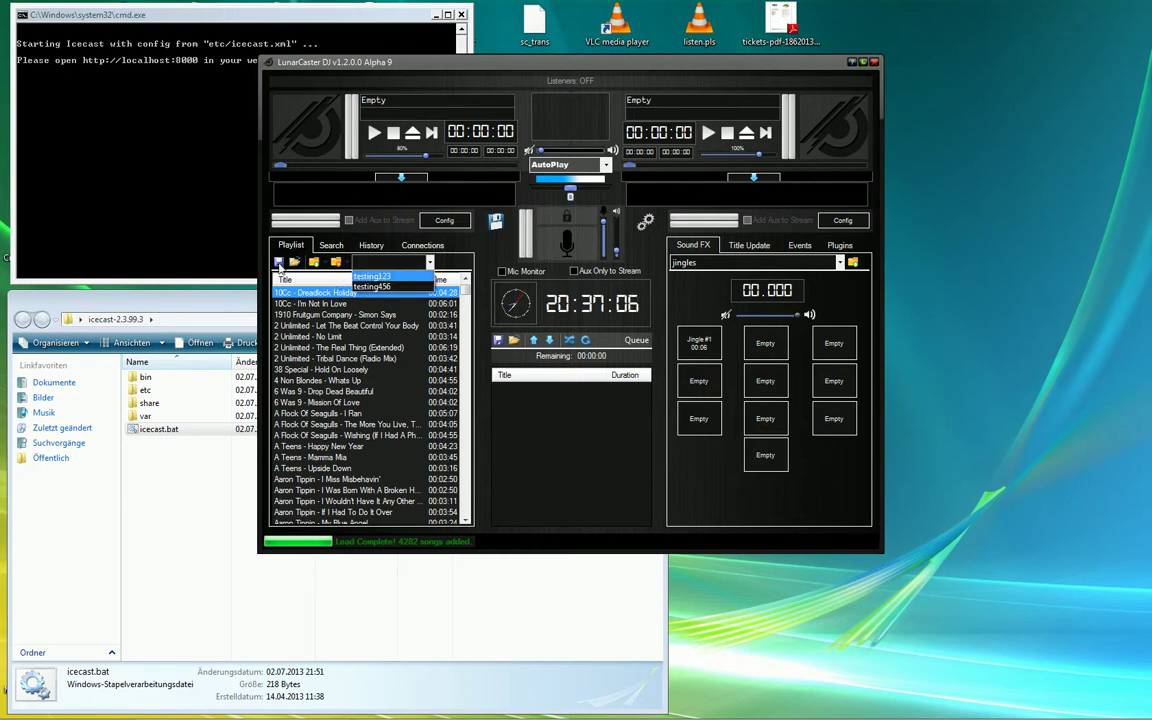
{"action": "left_click", "coordinate": [279, 262]}
{"action": "left_click", "coordinate": [279, 262]}
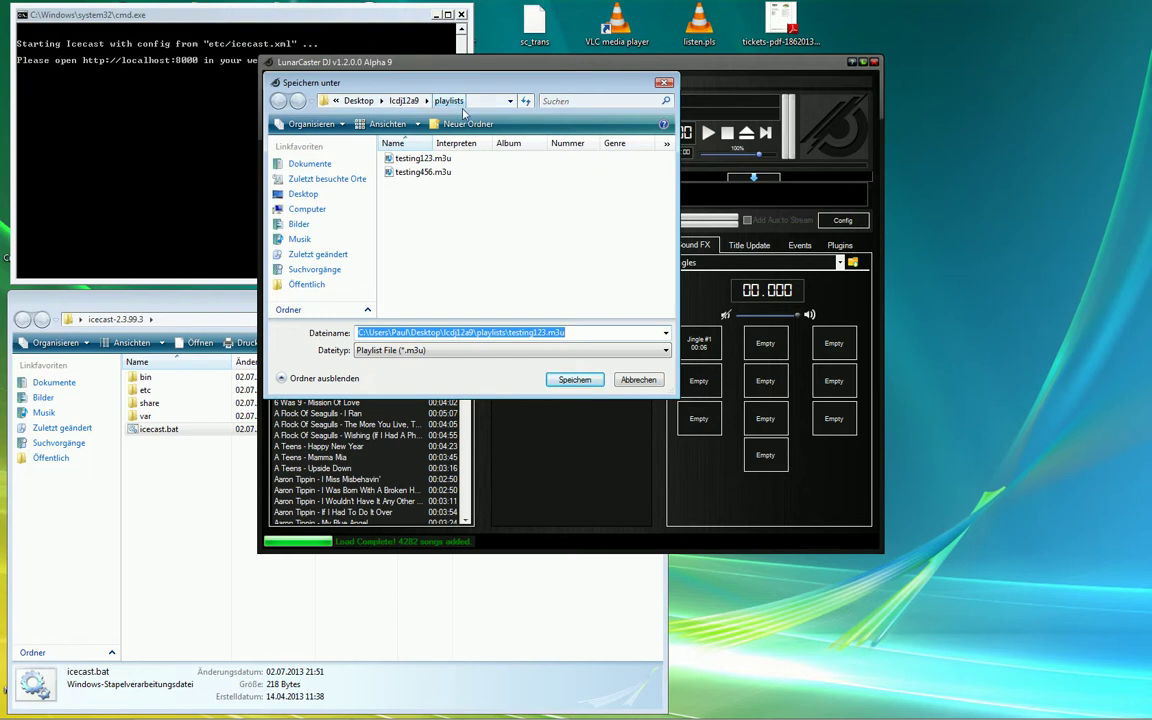
{"action": "left_click", "coordinate": [640, 380]}
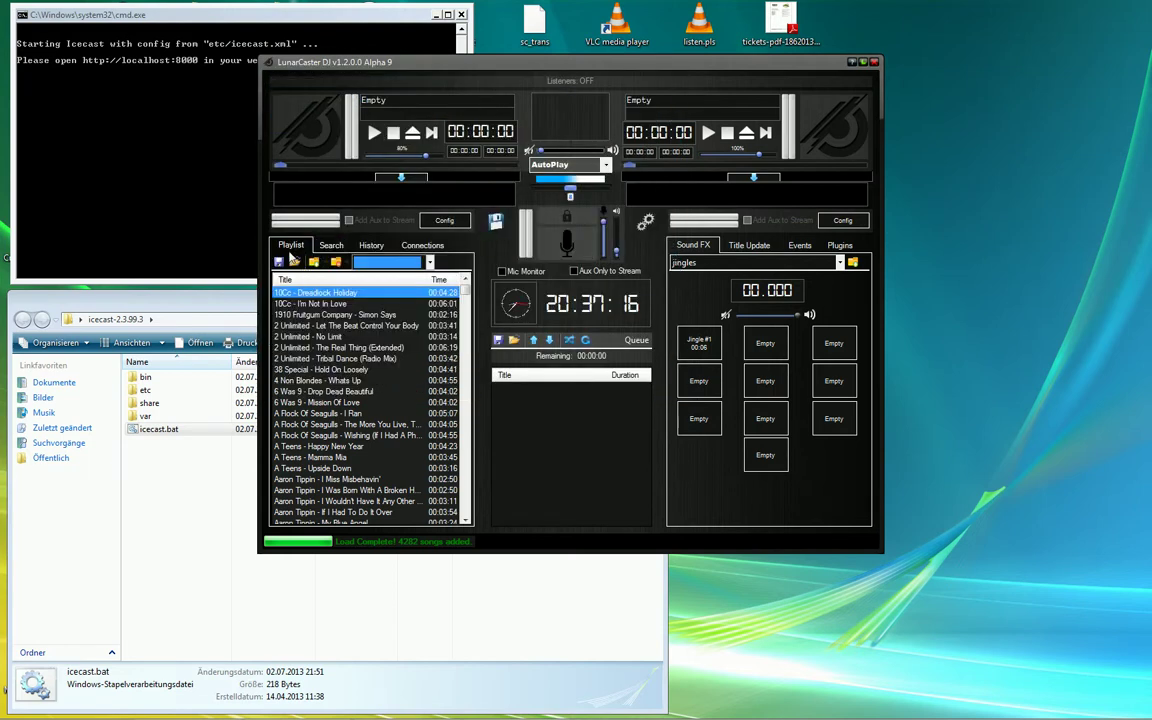
- Switch to the testing456 playlist without saving the current playlist
{"action": "left_click", "coordinate": [390, 265]}
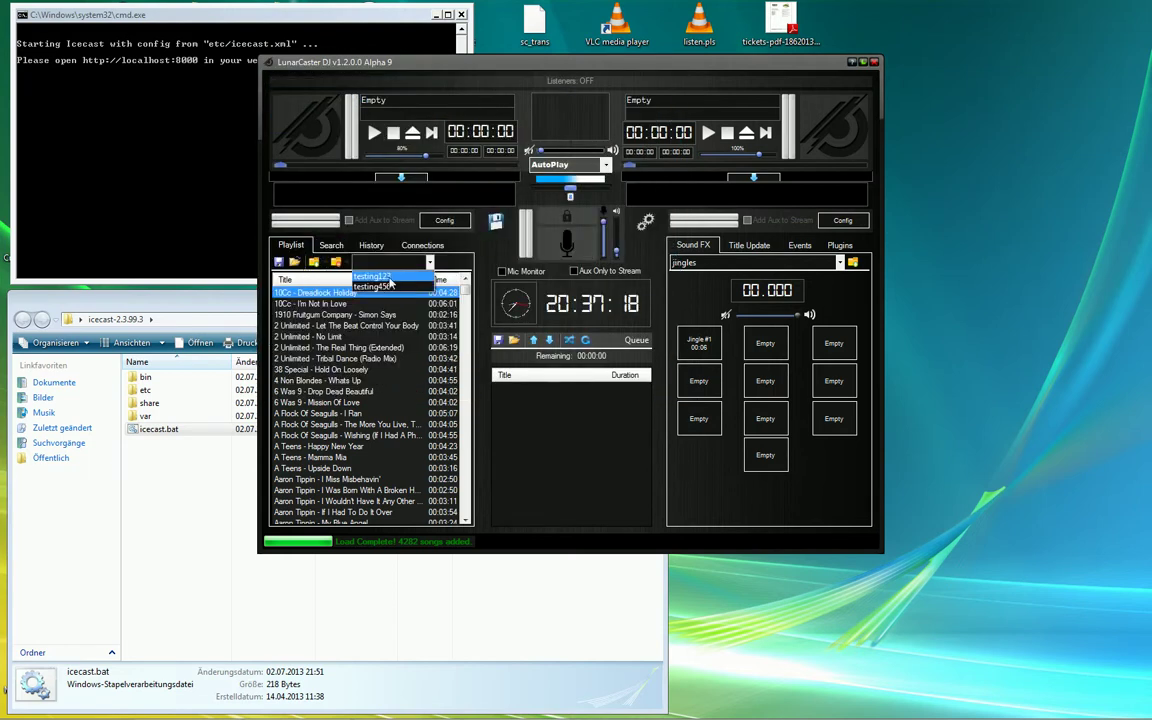
{"action": "left_click", "coordinate": [388, 286]}
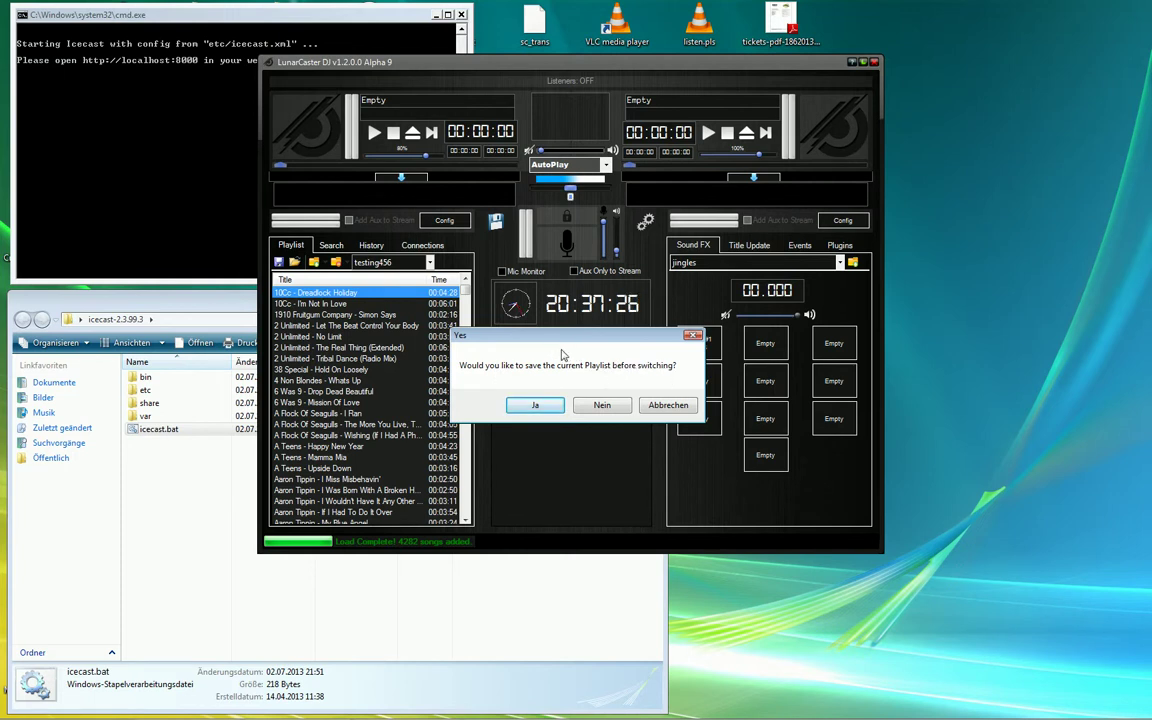
{"action": "left_click_drag", "start_coordinate": [588, 336], "coordinate": [501, 273]}
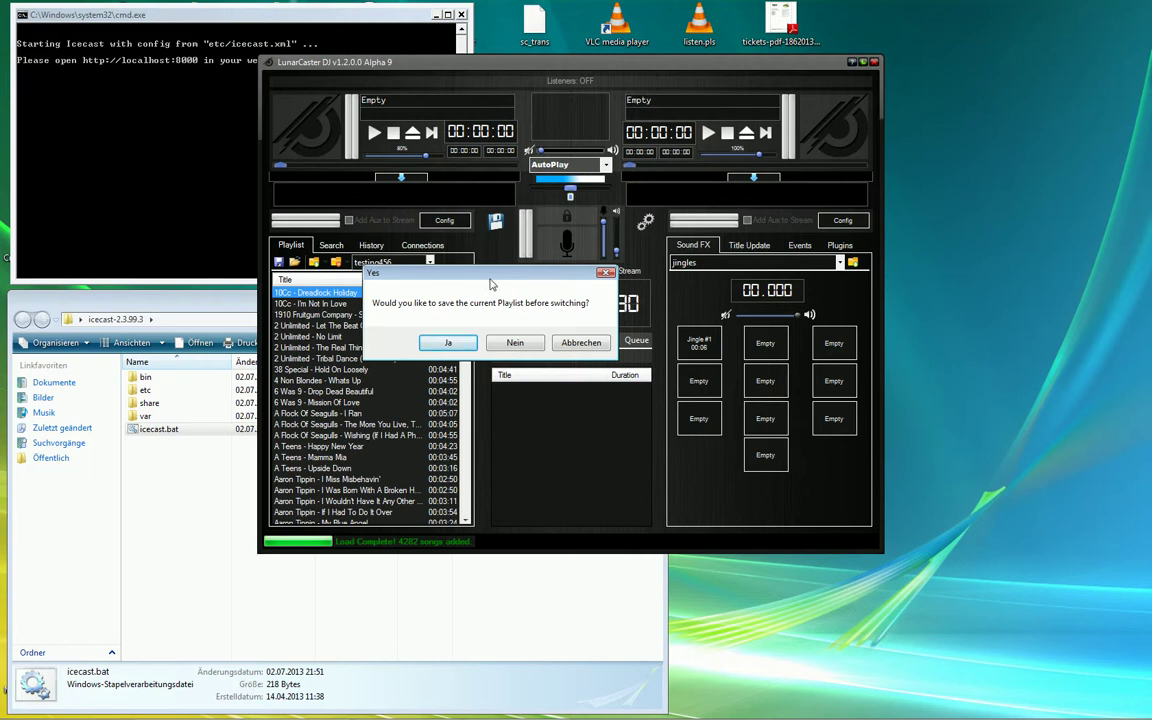
{"action": "left_click_drag", "start_coordinate": [482, 283], "coordinate": [570, 221]}
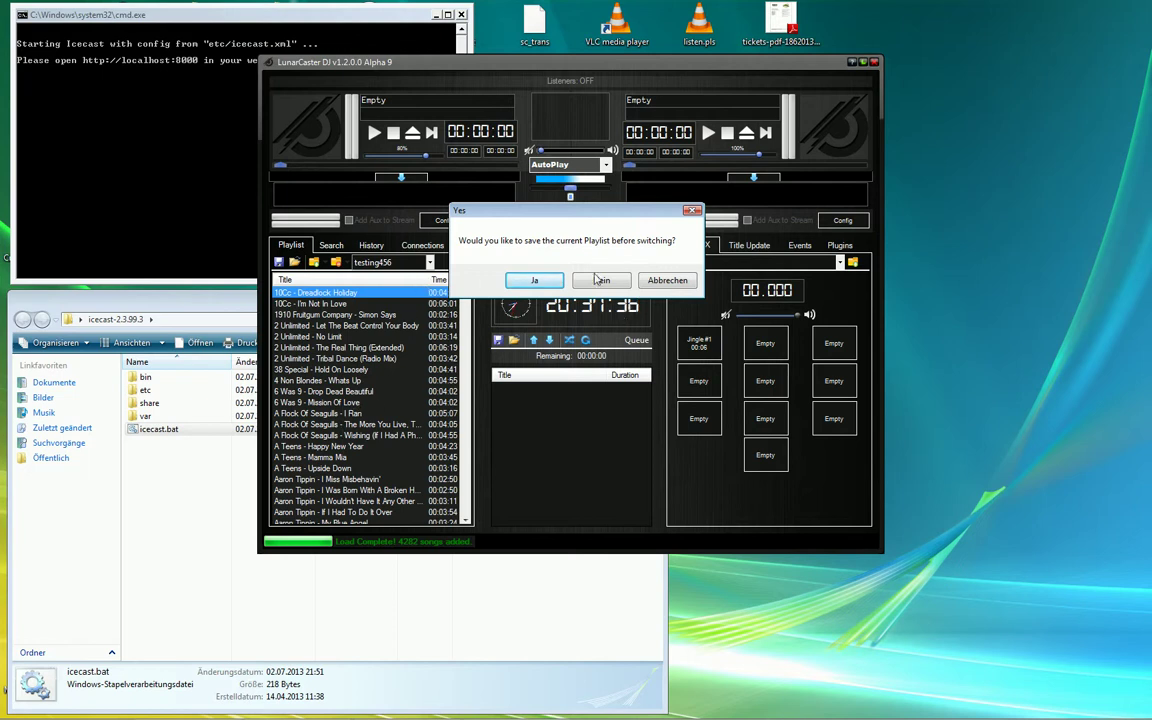
{"action": "left_click_drag", "start_coordinate": [594, 213], "coordinate": [568, 301]}
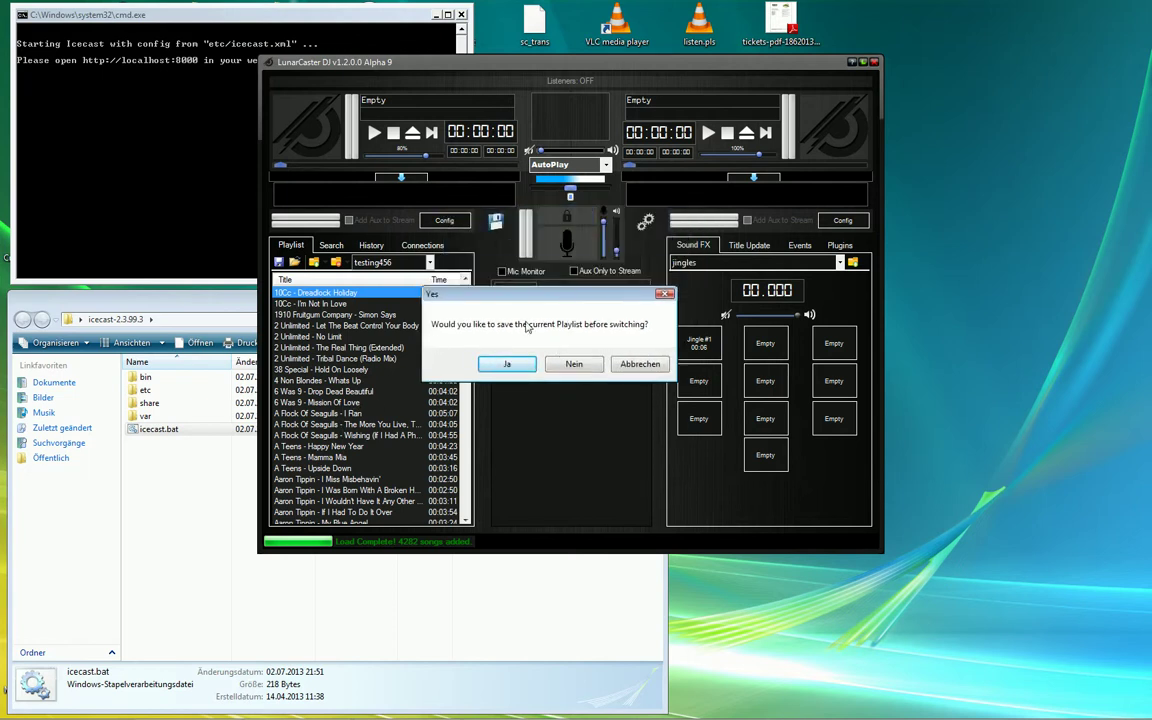
{"action": "left_click", "coordinate": [580, 366]}
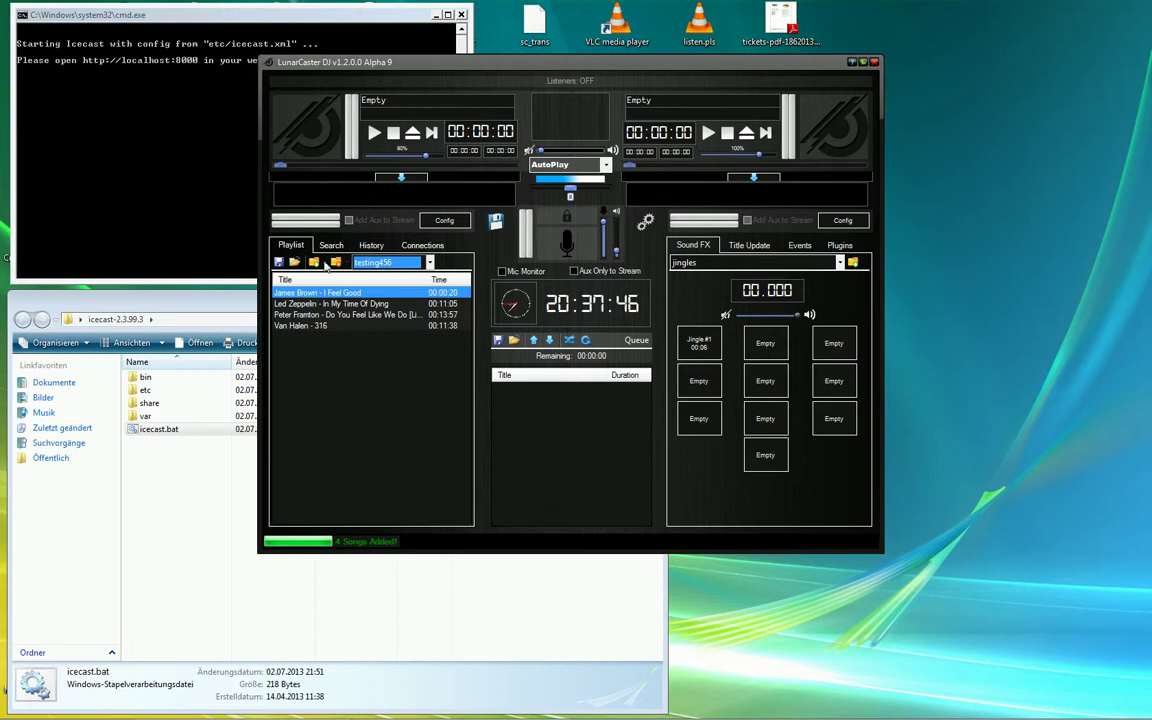
- Switch back to the testing123 playlist without saving the testing456 playlist
{"action": "left_click", "coordinate": [399, 263]}
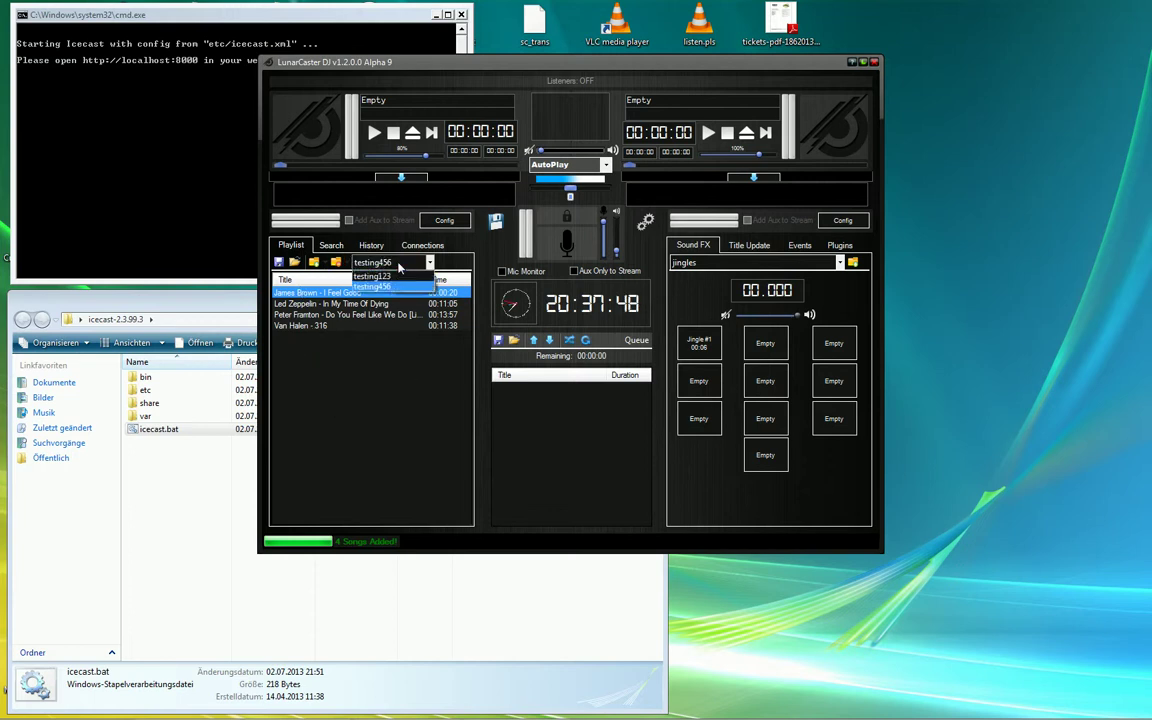
{"action": "left_click", "coordinate": [372, 276]}
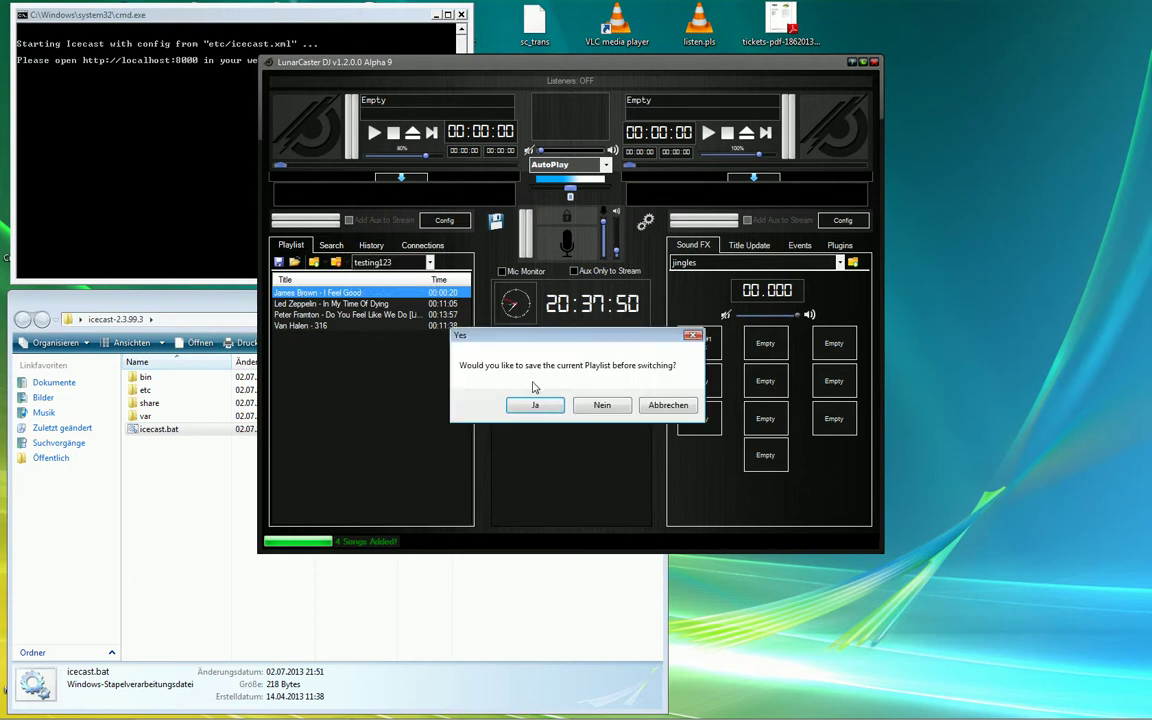
{"action": "left_click", "coordinate": [598, 406]}
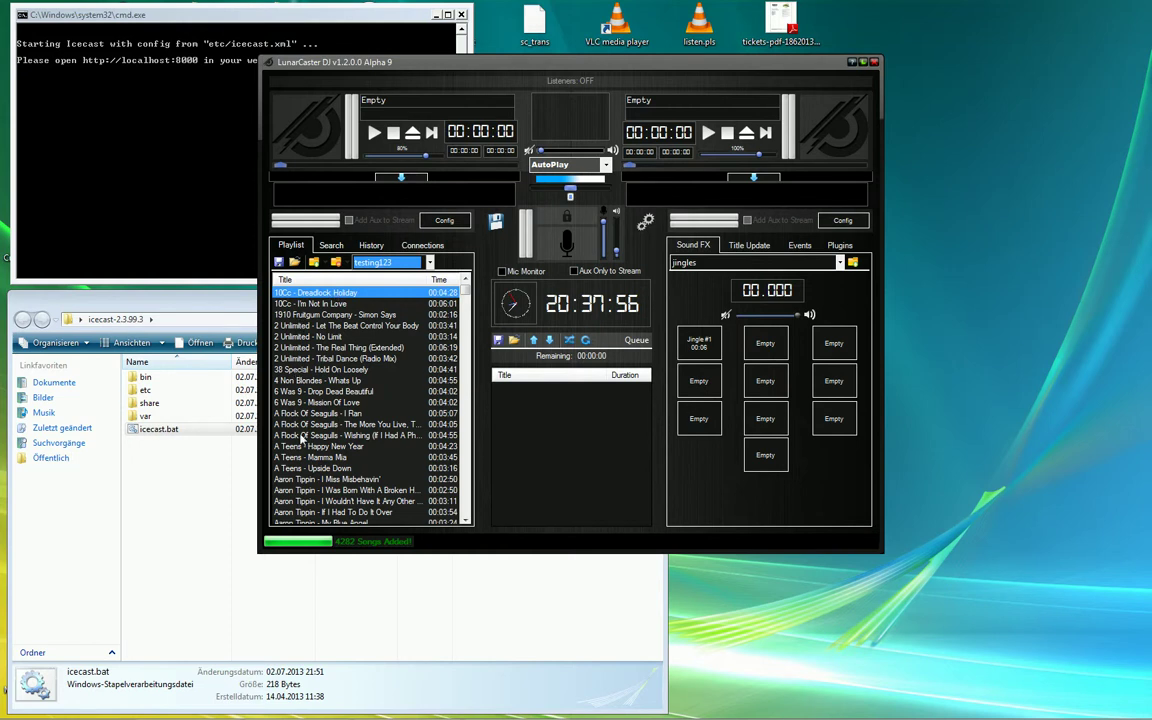
{"action": "left_click", "coordinate": [430, 262]}
{"action": "left_click", "coordinate": [372, 275]}
- Look over the song search, play history and server connections, and return to the playlist
{"action": "left_click", "coordinate": [331, 247]}
{"action": "left_click", "coordinate": [371, 245]}
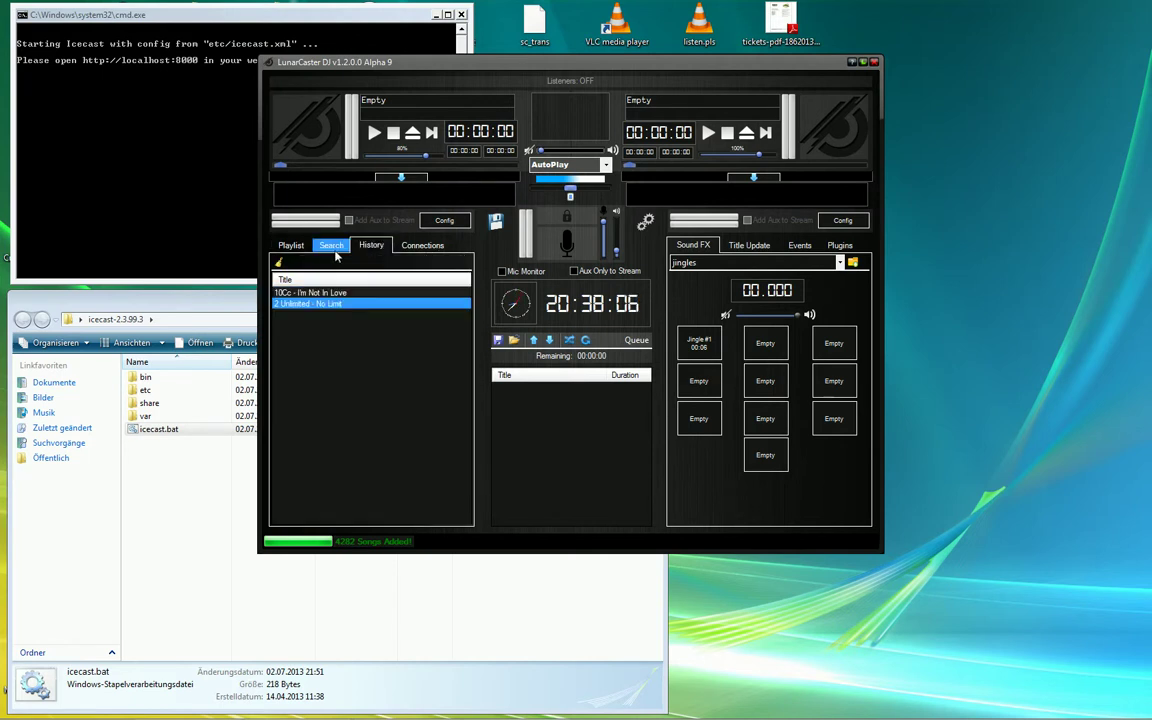
{"action": "left_click", "coordinate": [279, 263]}
{"action": "left_click", "coordinate": [420, 245]}
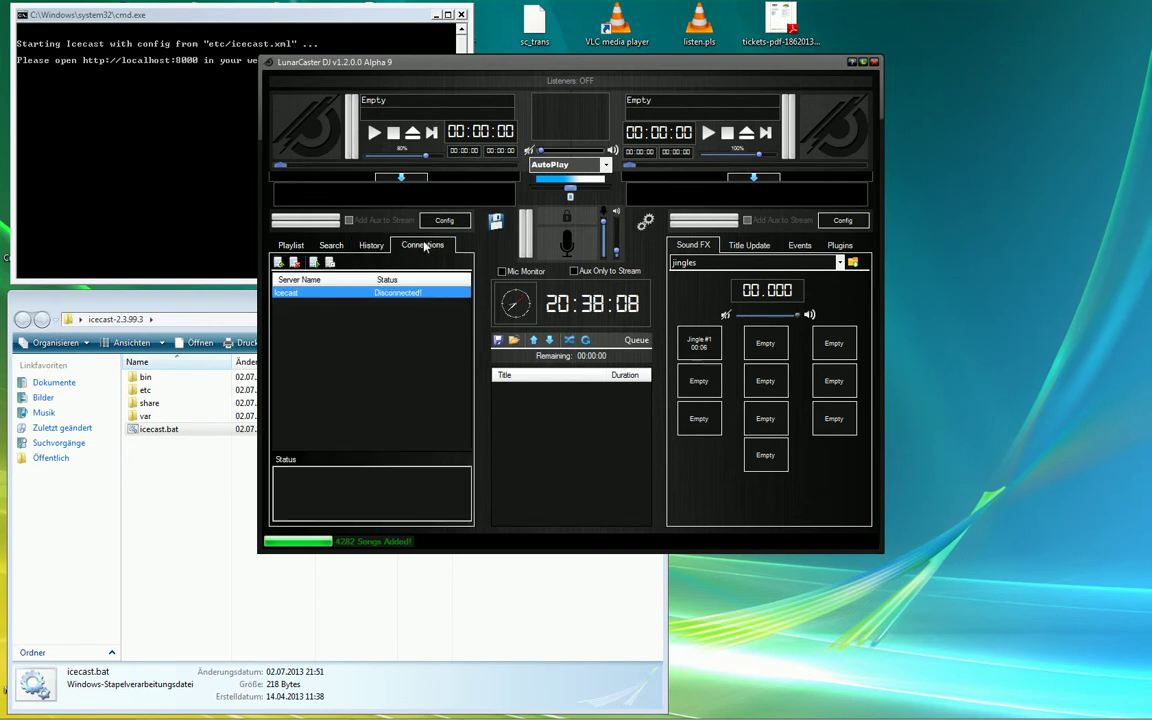
{"action": "left_click", "coordinate": [291, 246]}
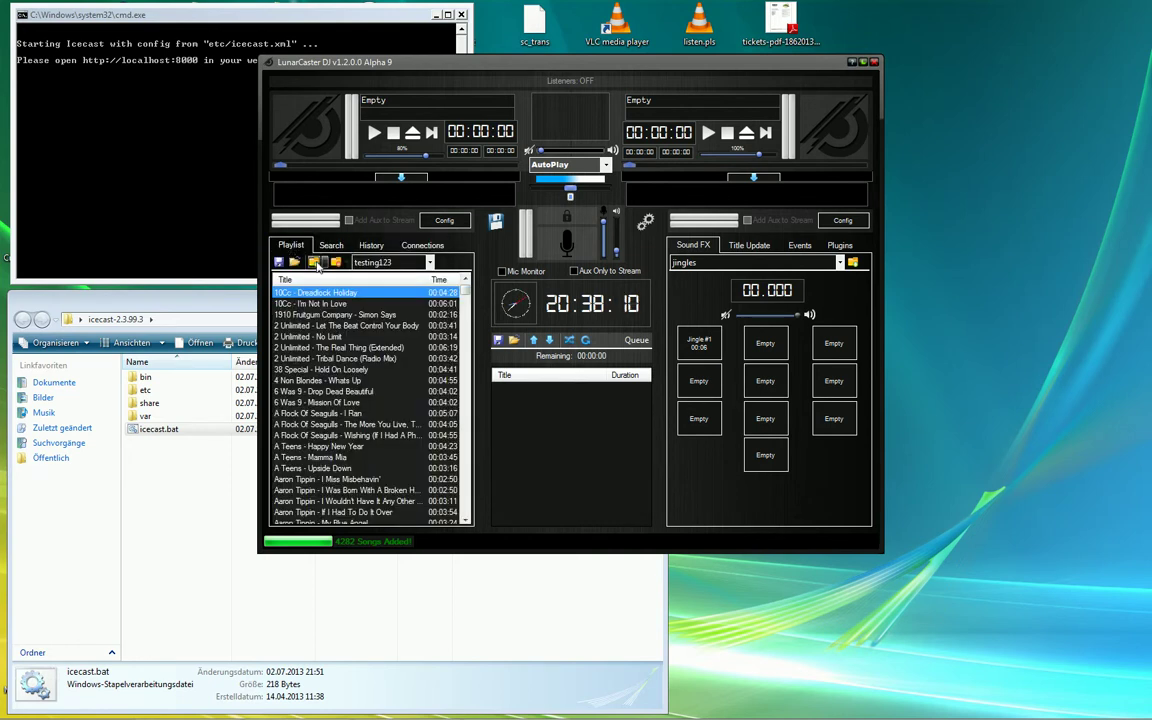
- View the playlist files available for loading in the playlists folder and cancel without opening any
{"action": "left_click", "coordinate": [296, 263]}
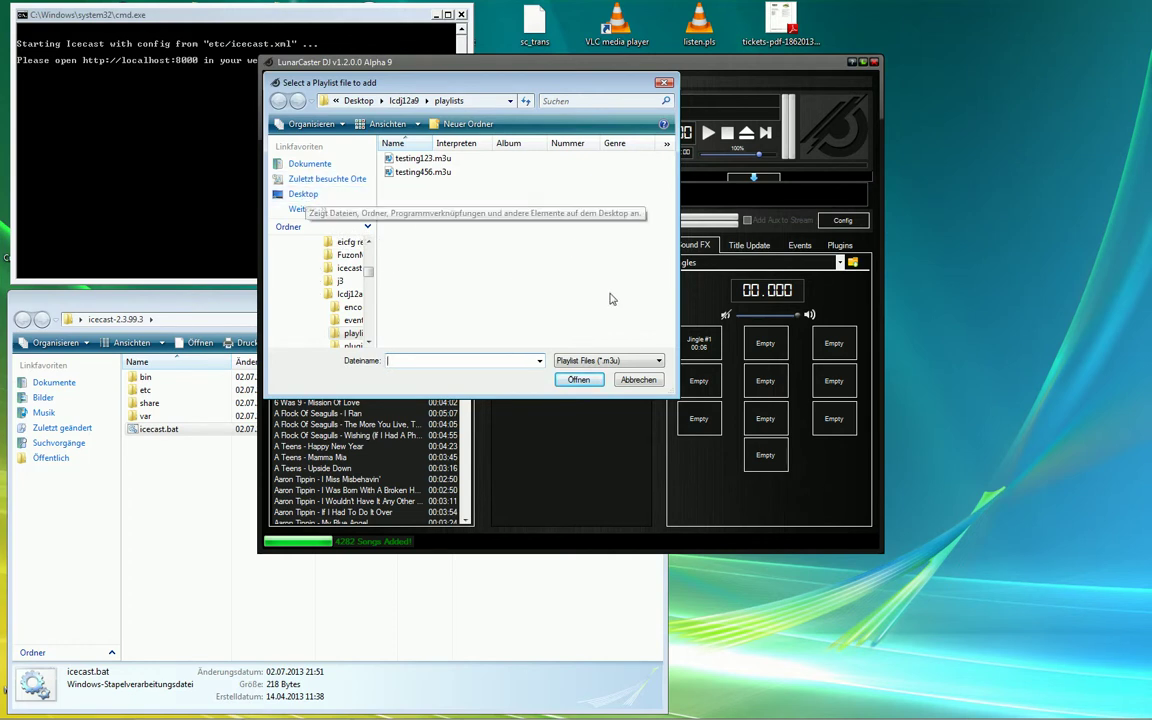
{"action": "left_click", "coordinate": [647, 382]}
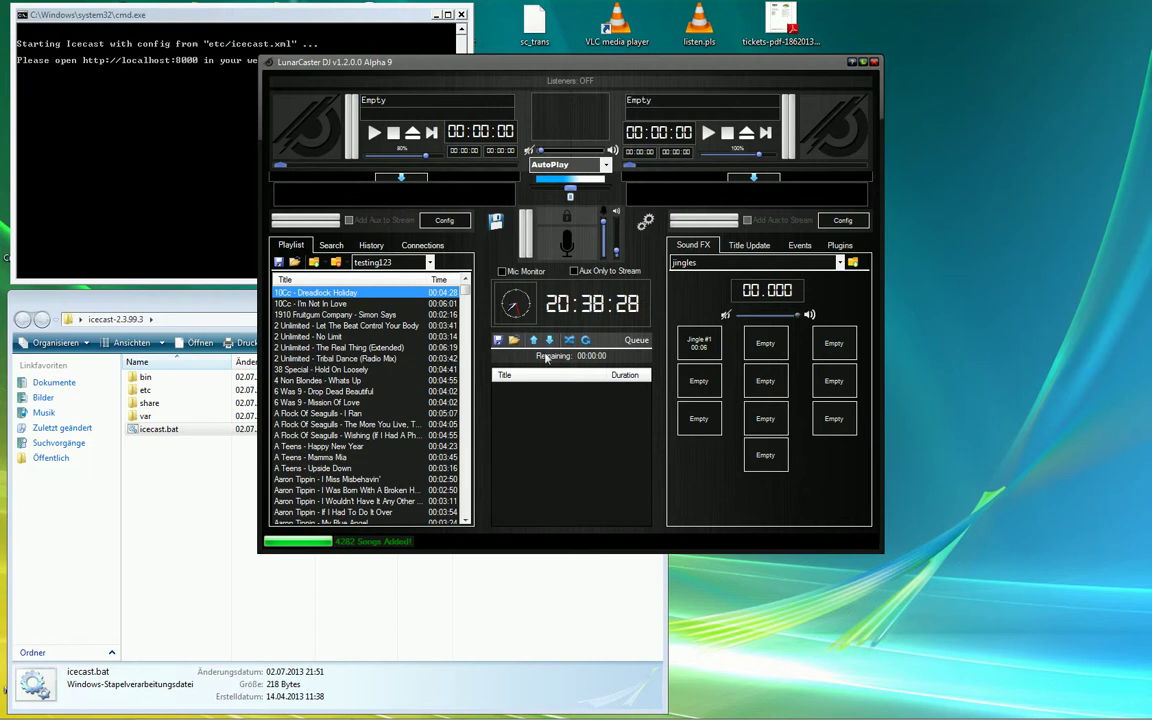
{"action": "left_click", "coordinate": [297, 262]}
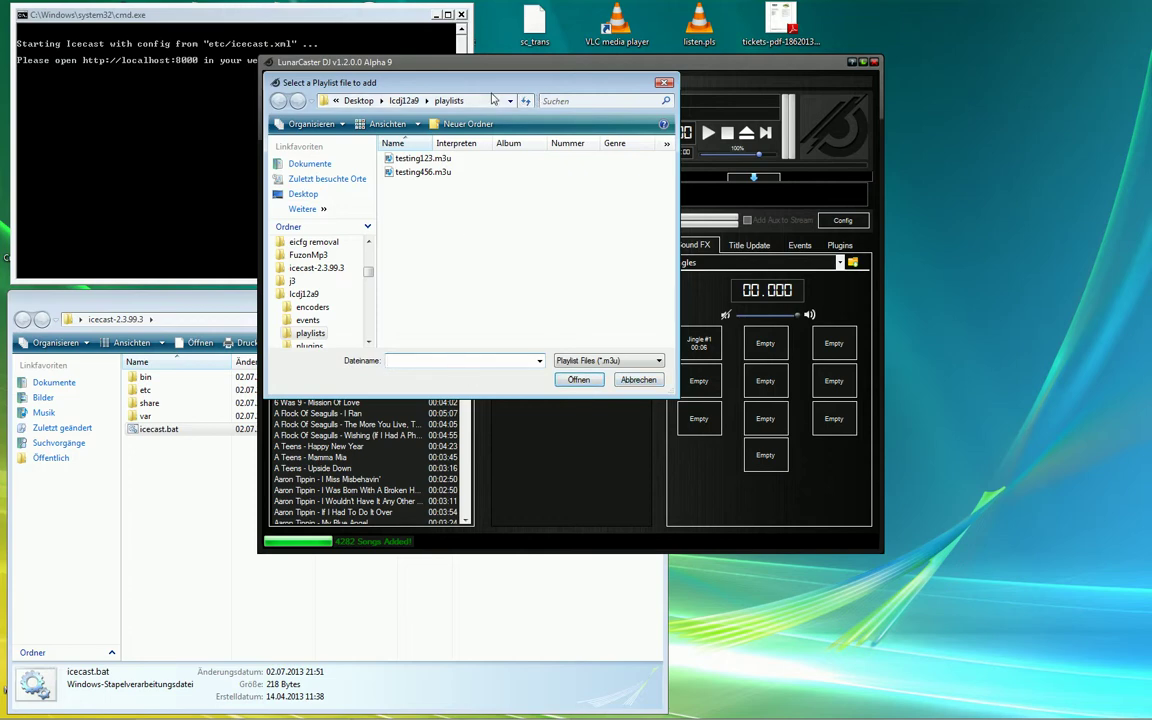
{"action": "left_click_drag", "start_coordinate": [410, 82], "coordinate": [540, 163]}
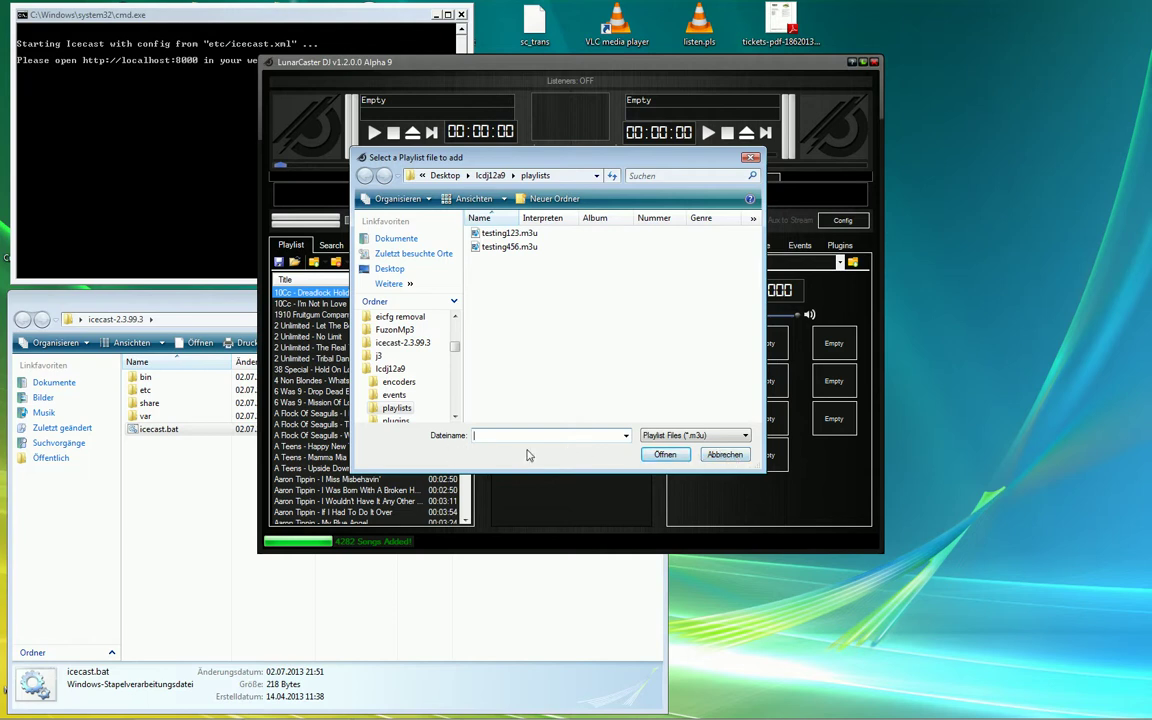
{"action": "left_click", "coordinate": [738, 457]}
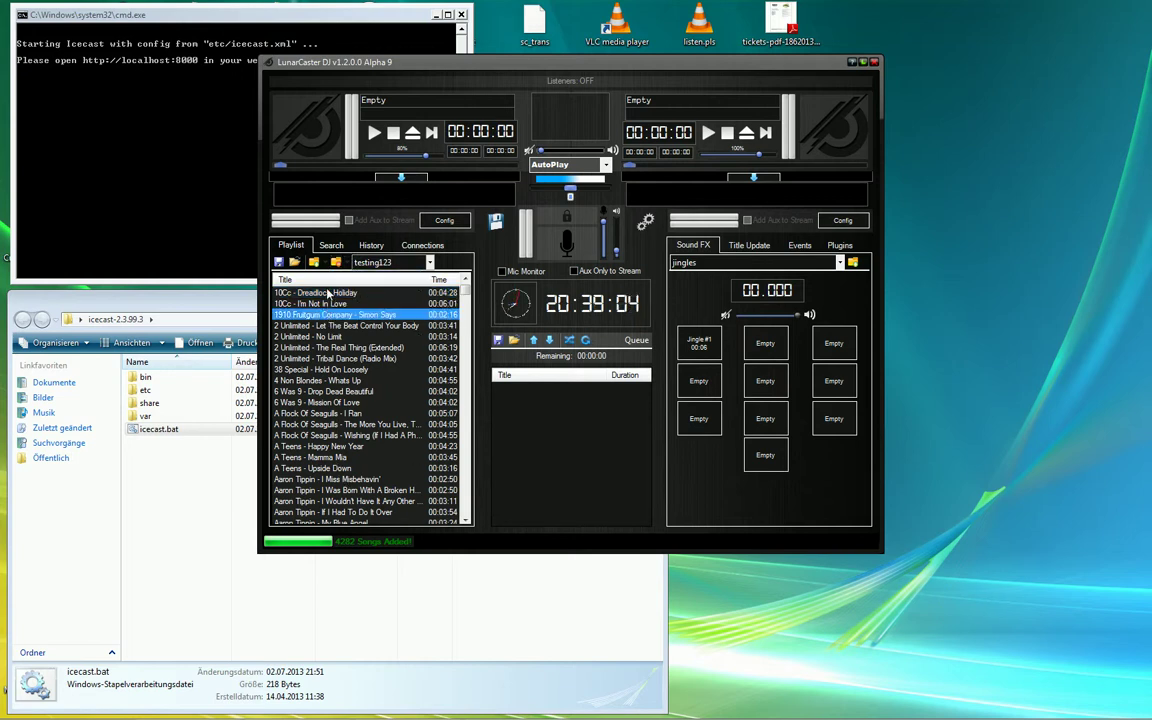
- Try selecting a range of songs and several separate songs in the playlist, finishing with only 10Cc - Dreadlock Holiday selected
{"action": "left_click", "coordinate": [310, 402], "text": "shift"}
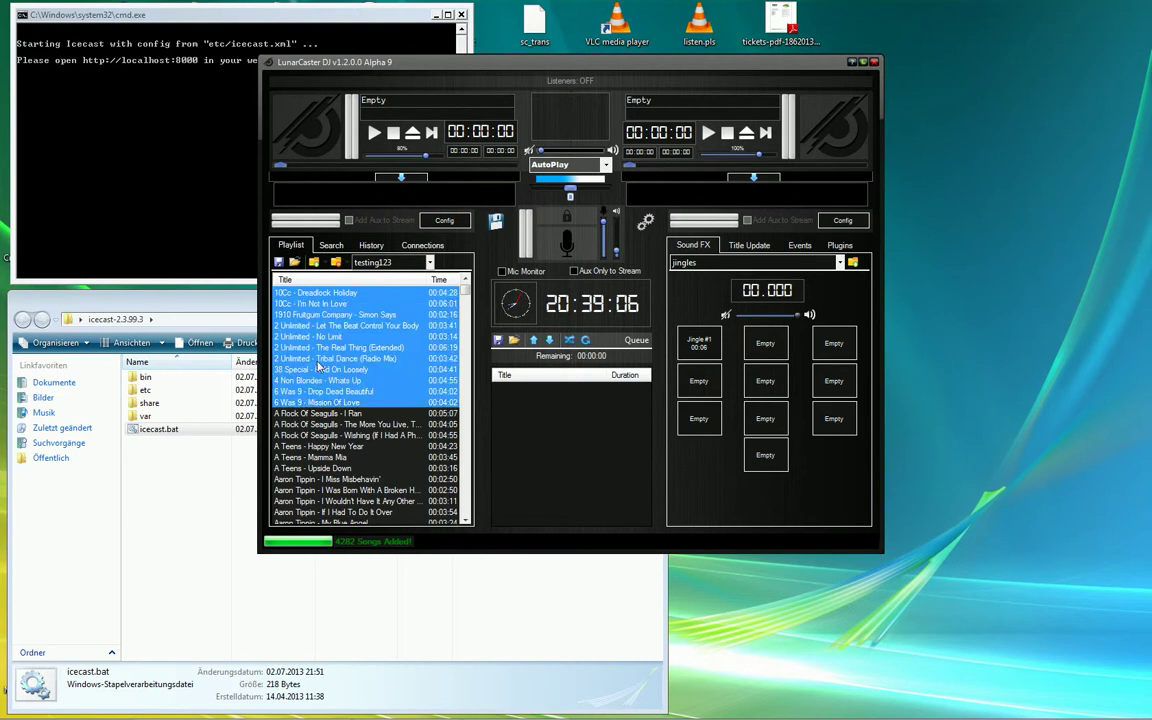
{"action": "left_click", "coordinate": [330, 458]}
{"action": "left_click", "coordinate": [335, 370], "text": "ctrl"}
{"action": "left_click", "coordinate": [336, 436], "text": "ctrl"}
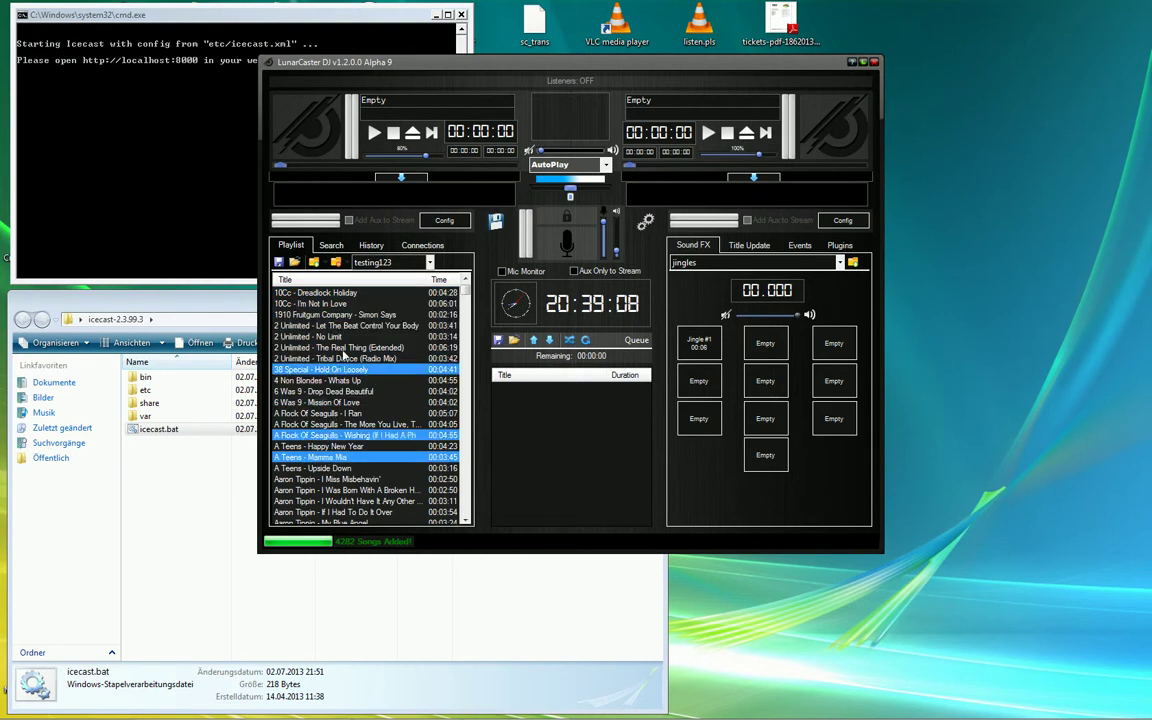
{"action": "left_click", "coordinate": [348, 347], "text": "ctrl"}
{"action": "left_click", "coordinate": [372, 402]}
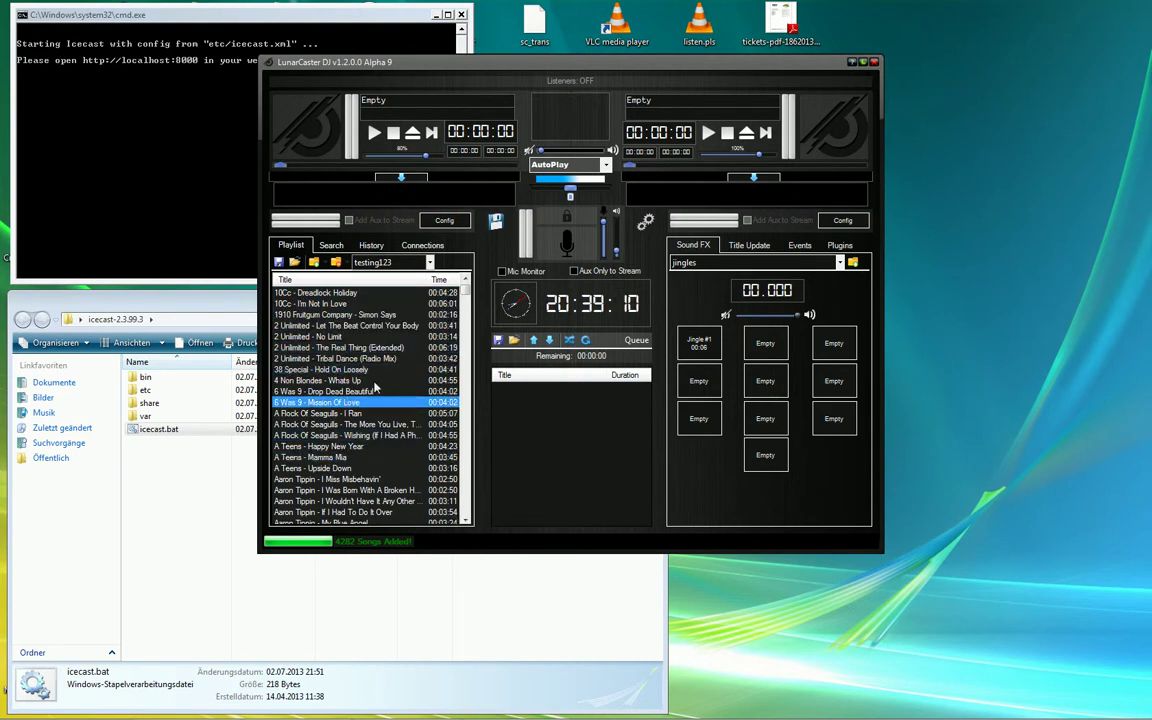
{"action": "left_click", "coordinate": [338, 293]}
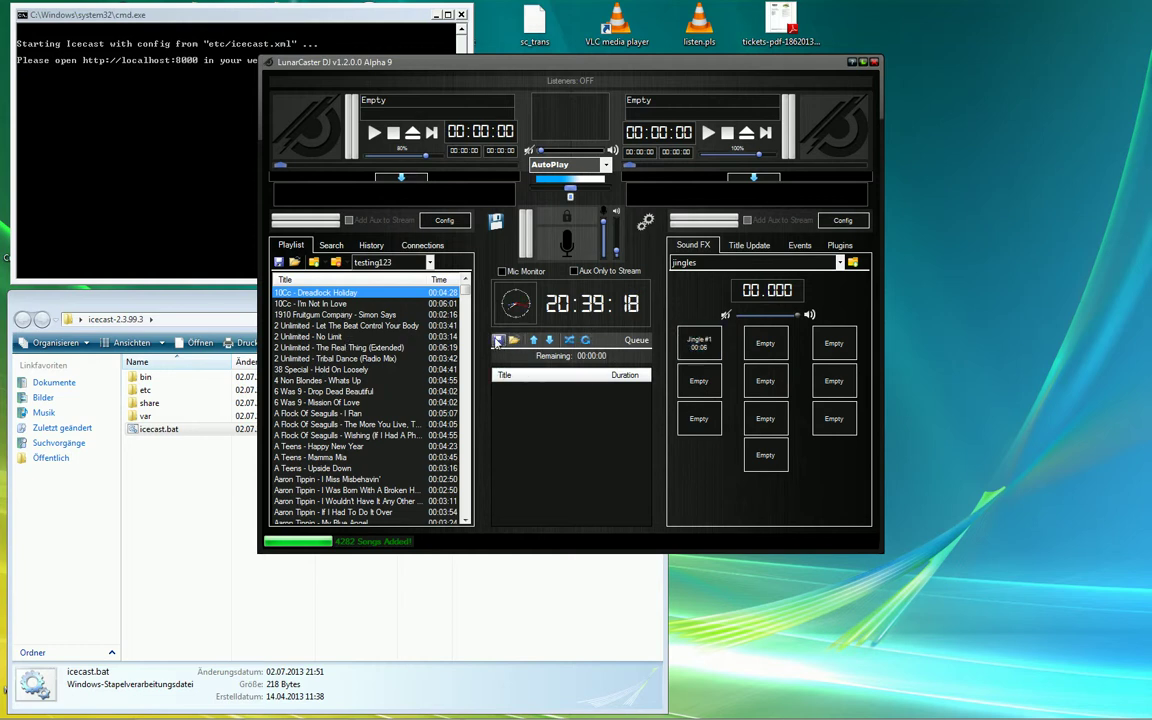
- Load the testing456.m3u playlist file from the playlists folder into the queue and dismiss the notice
{"action": "left_click", "coordinate": [514, 341]}
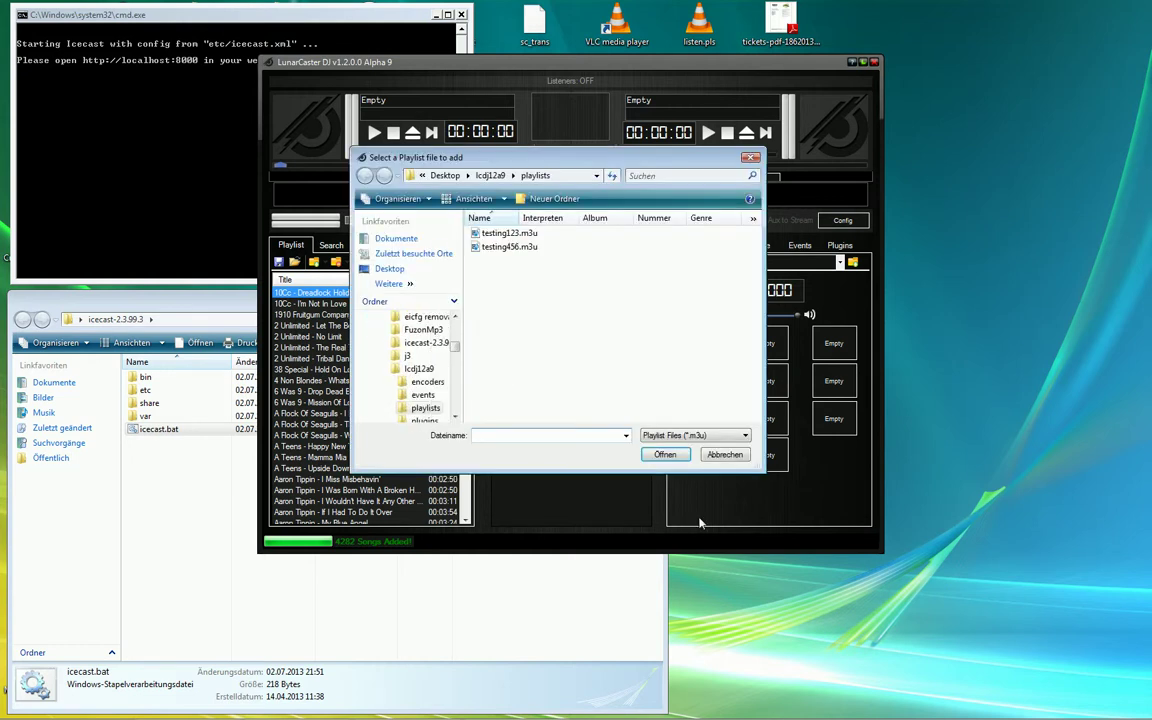
{"action": "left_click", "coordinate": [510, 247]}
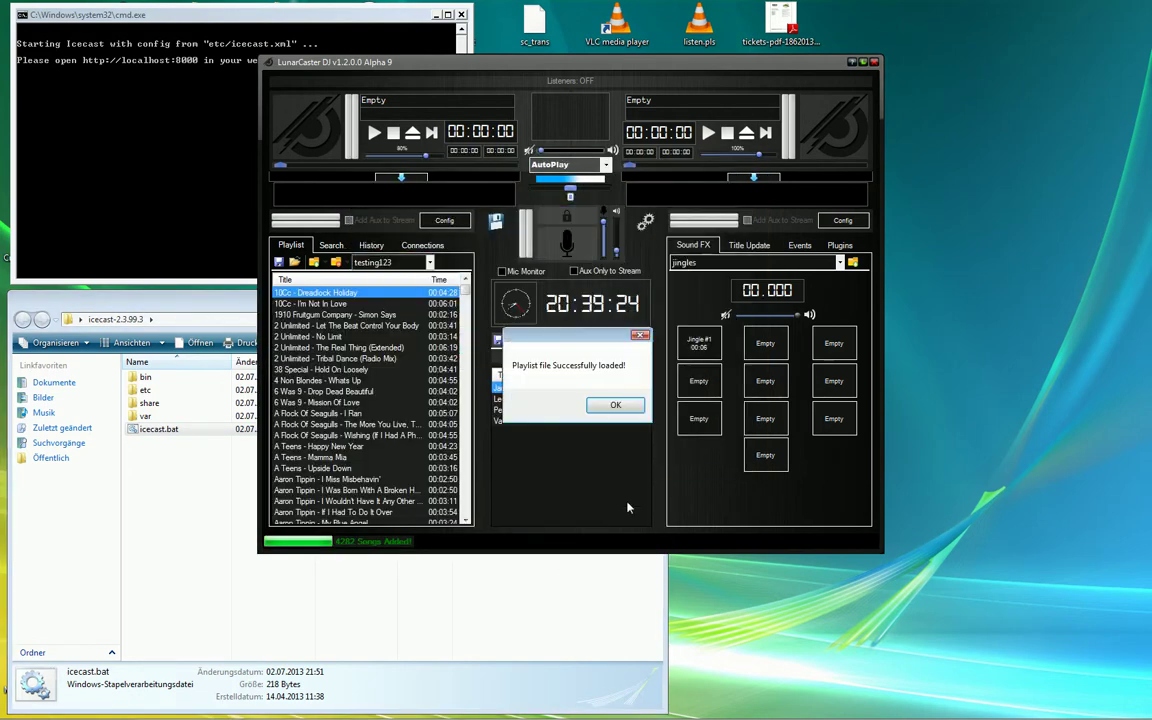
{"action": "left_click", "coordinate": [624, 407]}
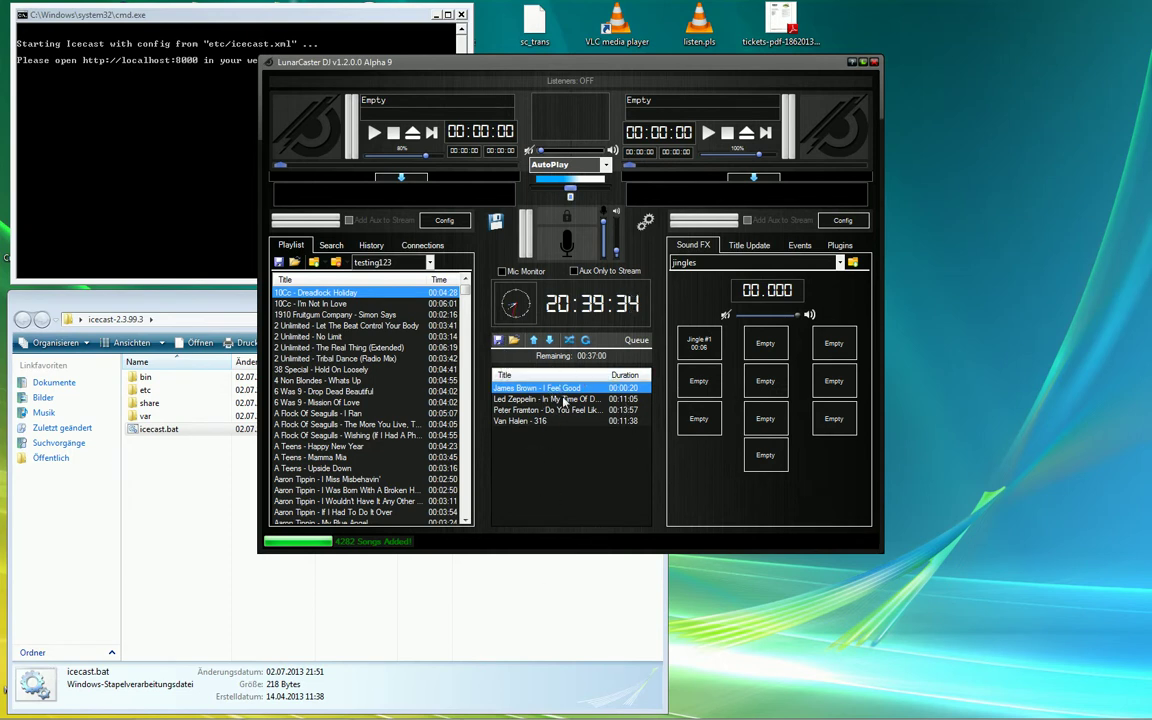
- View the queue's save dialog, plus the Save Options, Mic./Speakers and X-Fader settings, and cancel without saving anything
{"action": "left_click", "coordinate": [498, 341]}
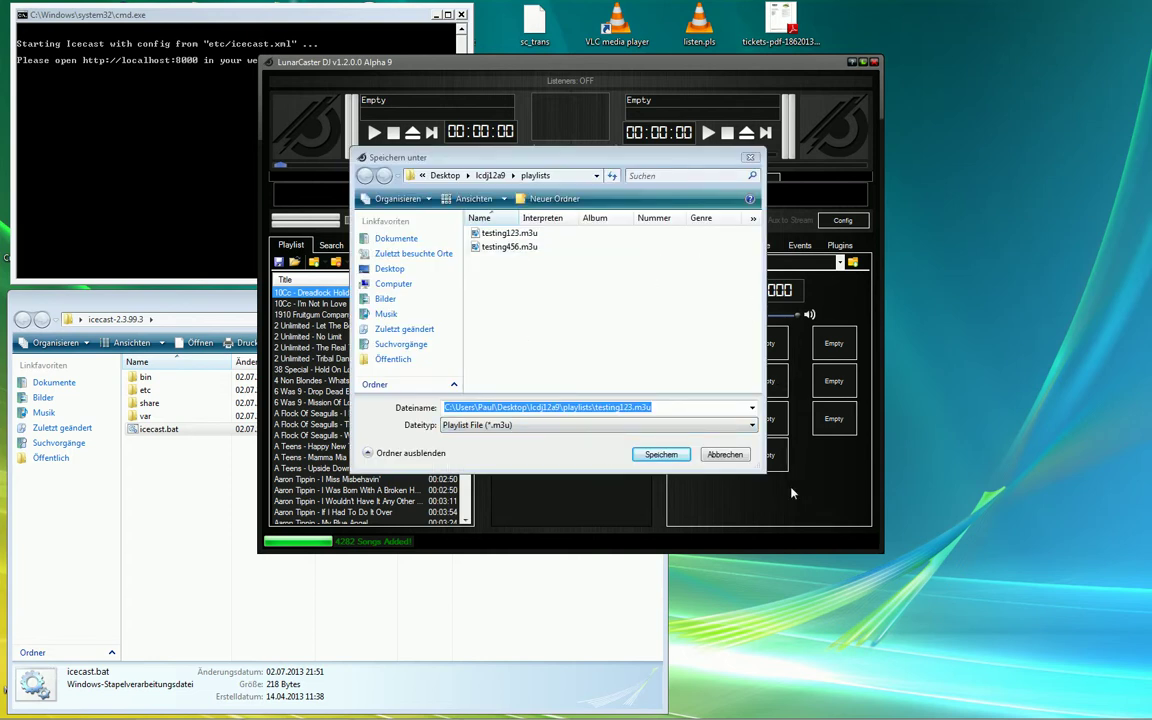
{"action": "left_click", "coordinate": [730, 454]}
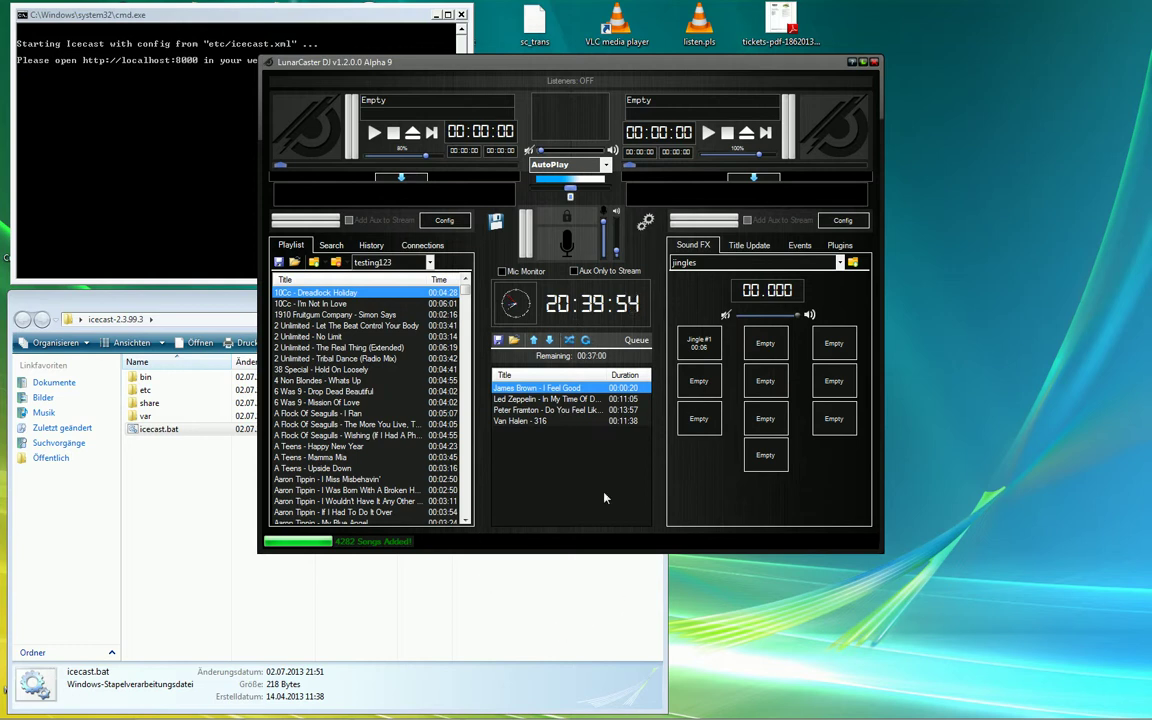
{"action": "left_click", "coordinate": [647, 225]}
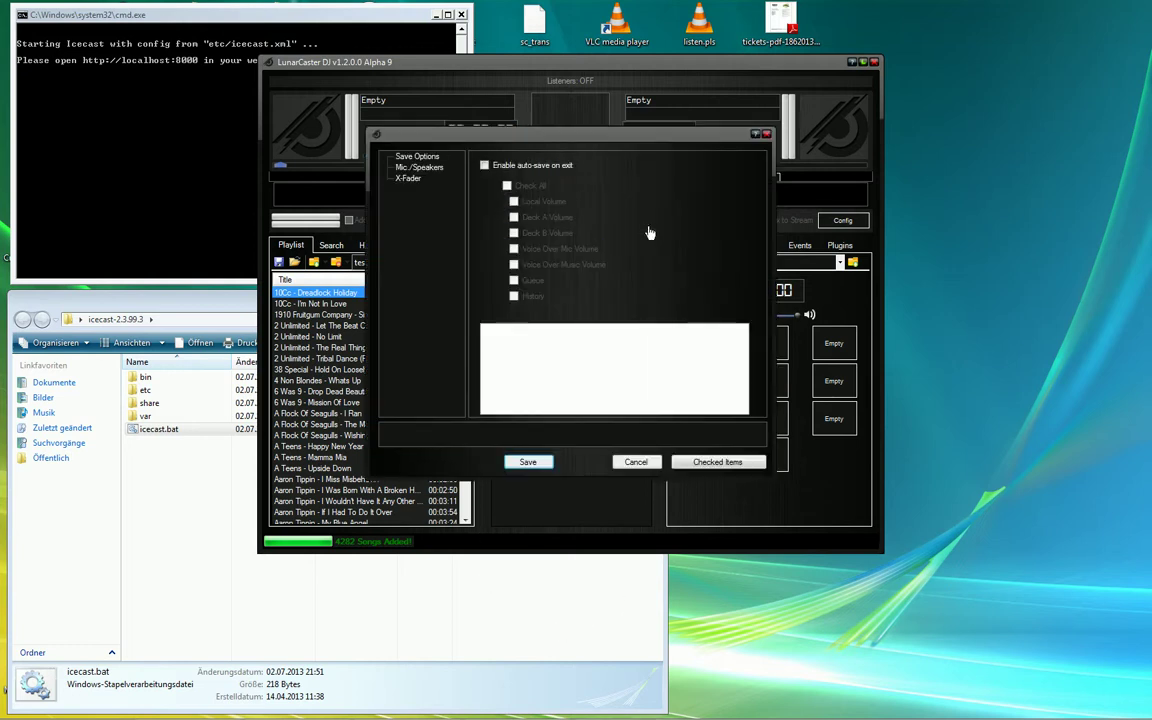
{"action": "left_click", "coordinate": [418, 169]}
{"action": "left_click", "coordinate": [412, 178]}
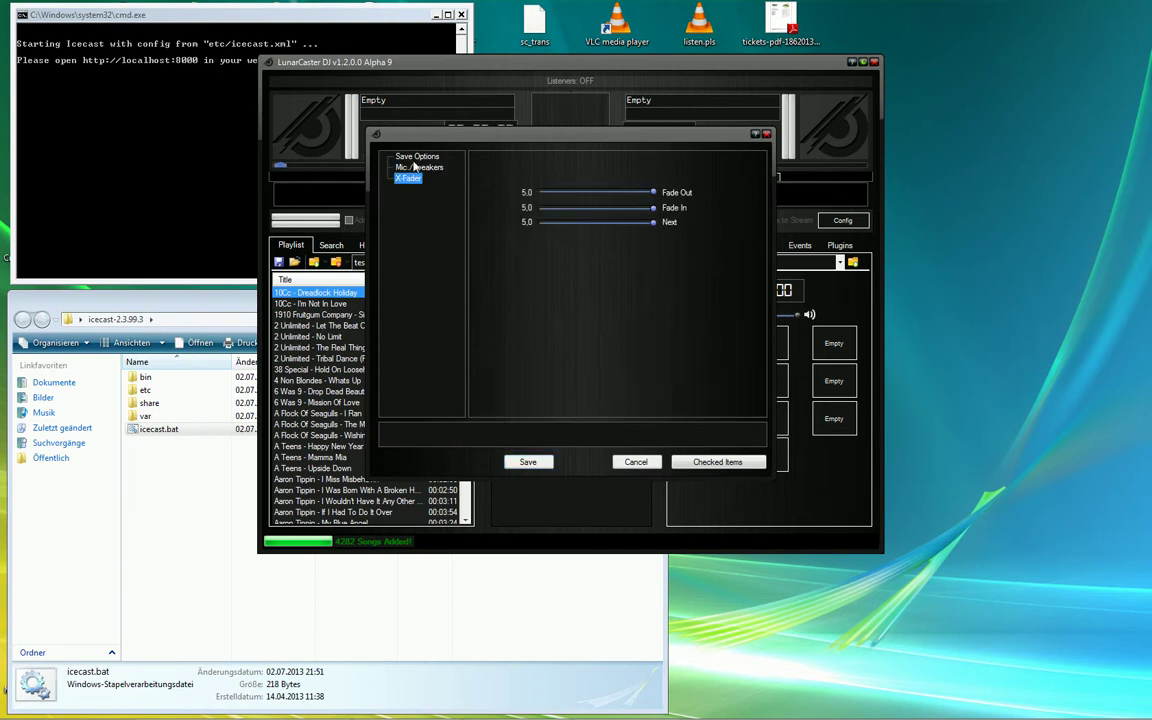
{"action": "left_click", "coordinate": [417, 157]}
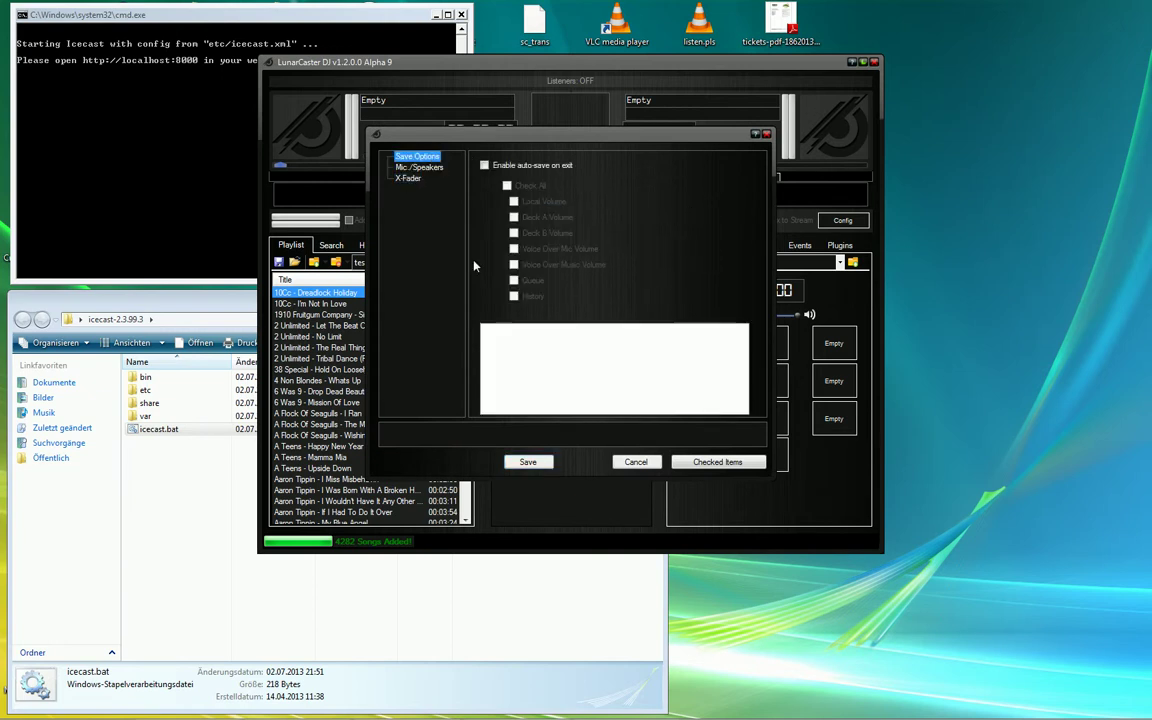
{"action": "left_click", "coordinate": [651, 463]}
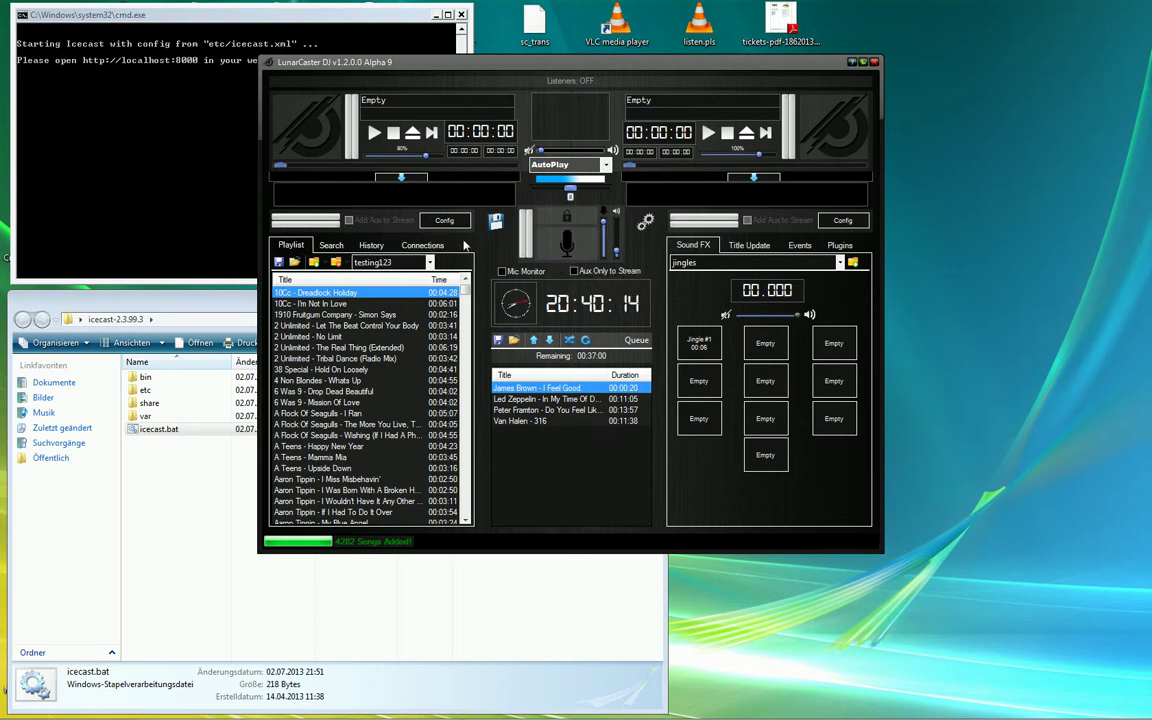
- Activate the Aux 1 input with Line 2 (Virtual Audio Cable) as its source device
{"action": "left_click", "coordinate": [432, 221]}
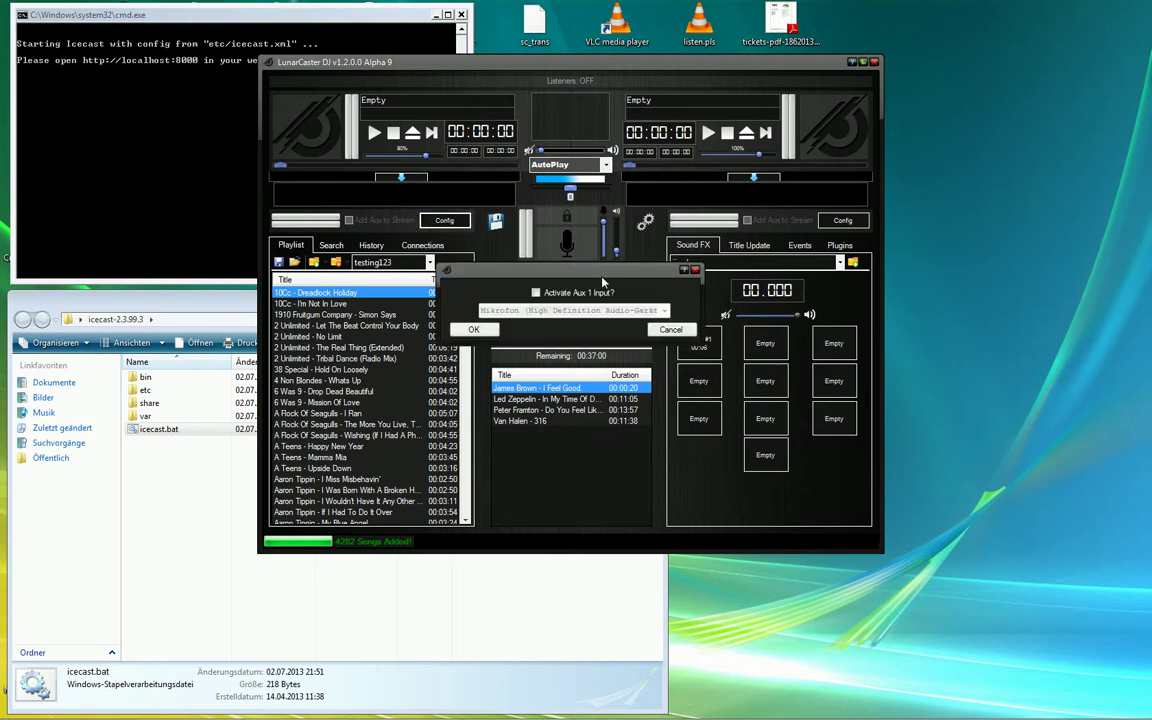
{"action": "left_click_drag", "start_coordinate": [598, 272], "coordinate": [662, 223]}
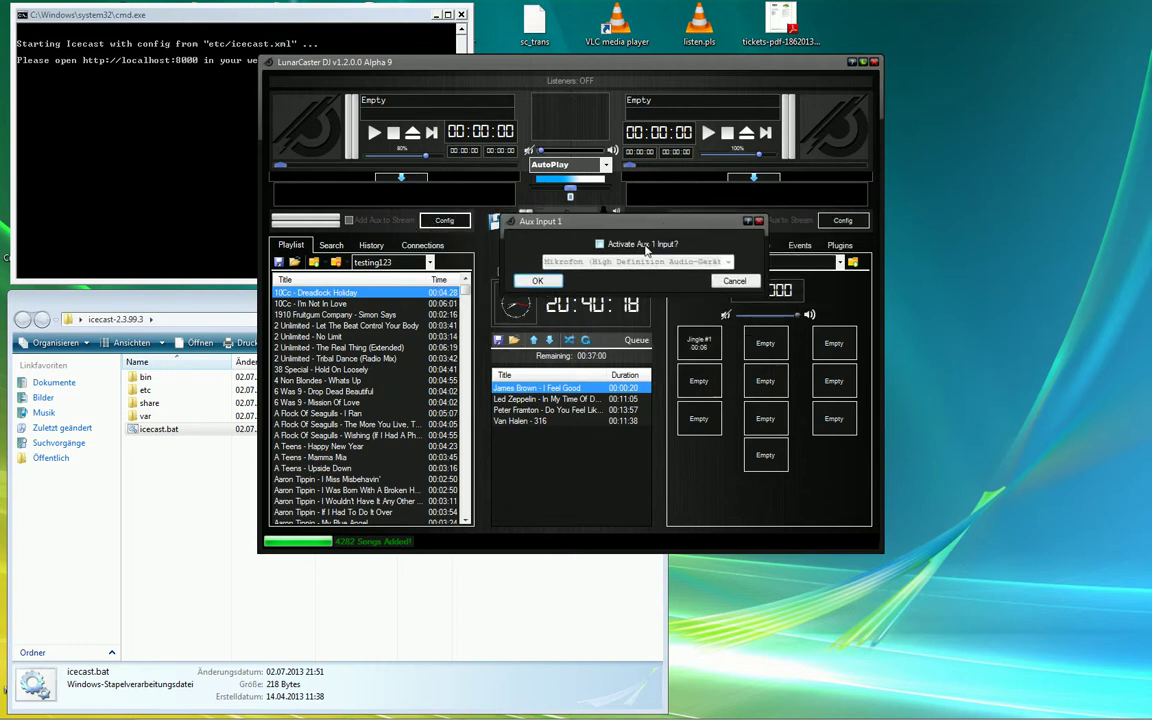
{"action": "left_click", "coordinate": [646, 248]}
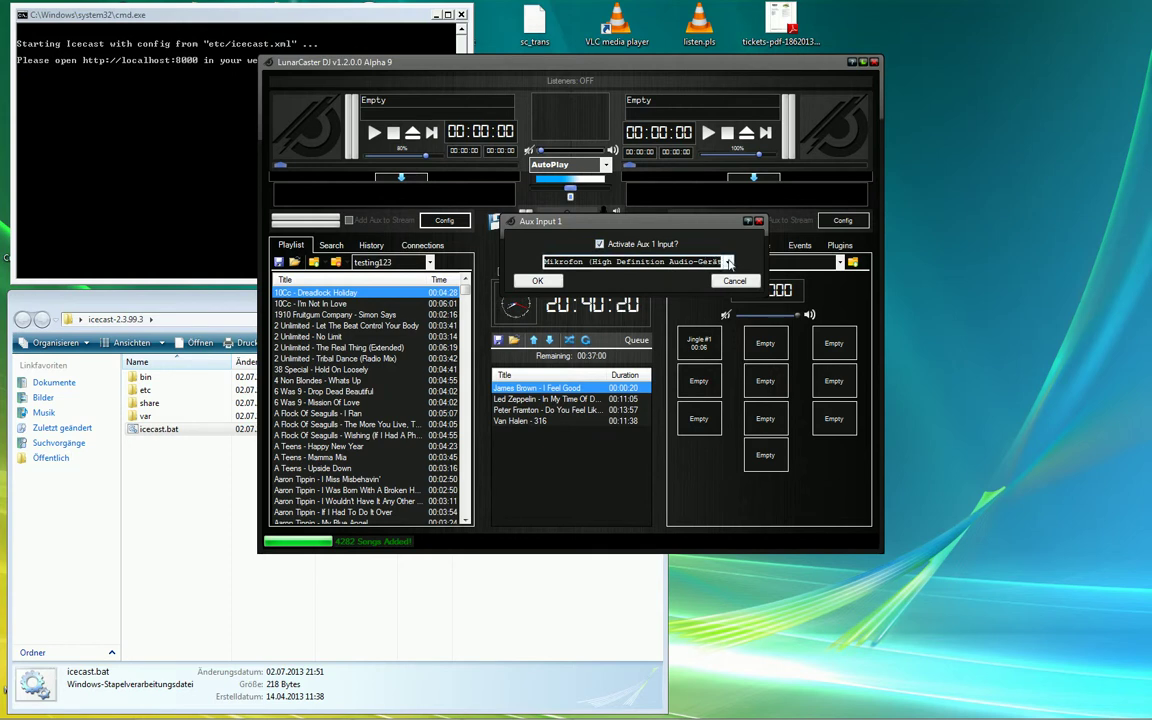
{"action": "left_click", "coordinate": [729, 262]}
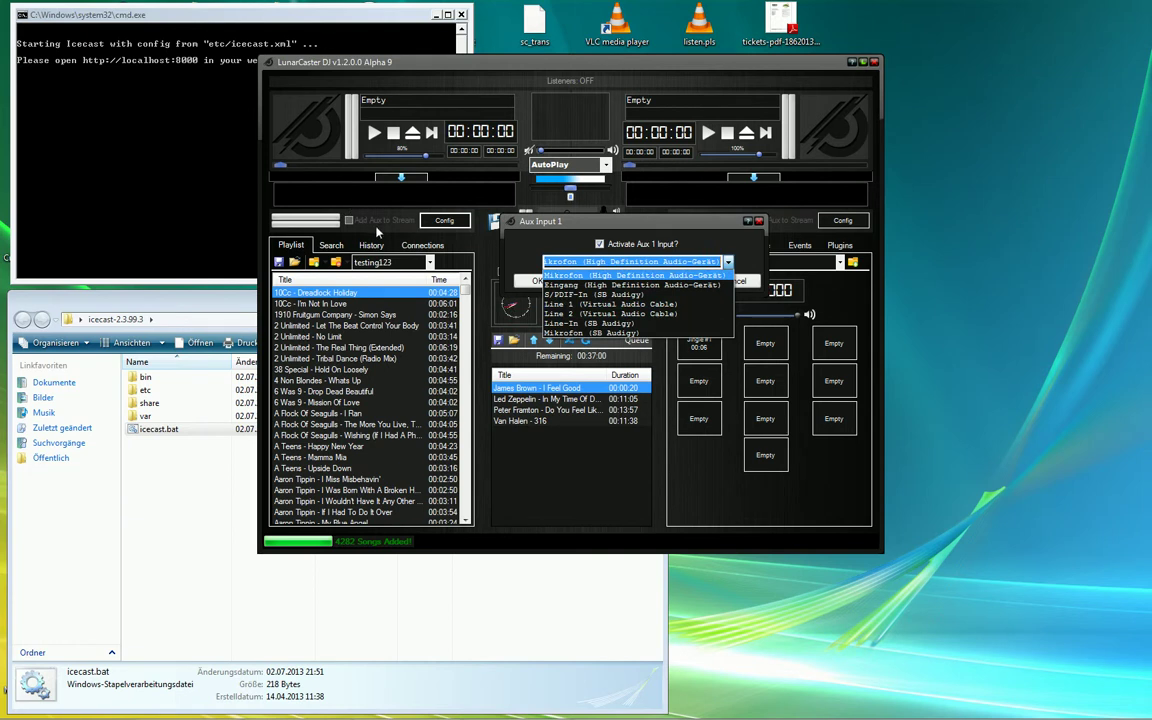
{"action": "left_click", "coordinate": [700, 313]}
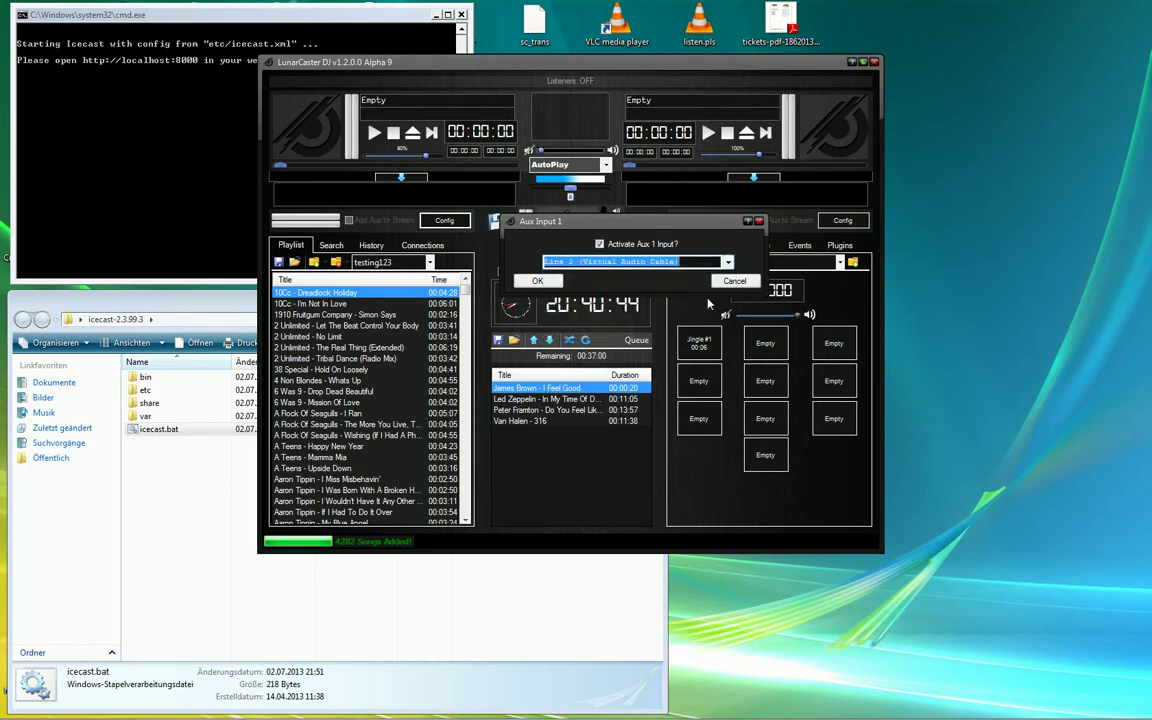
{"action": "left_click", "coordinate": [546, 282]}
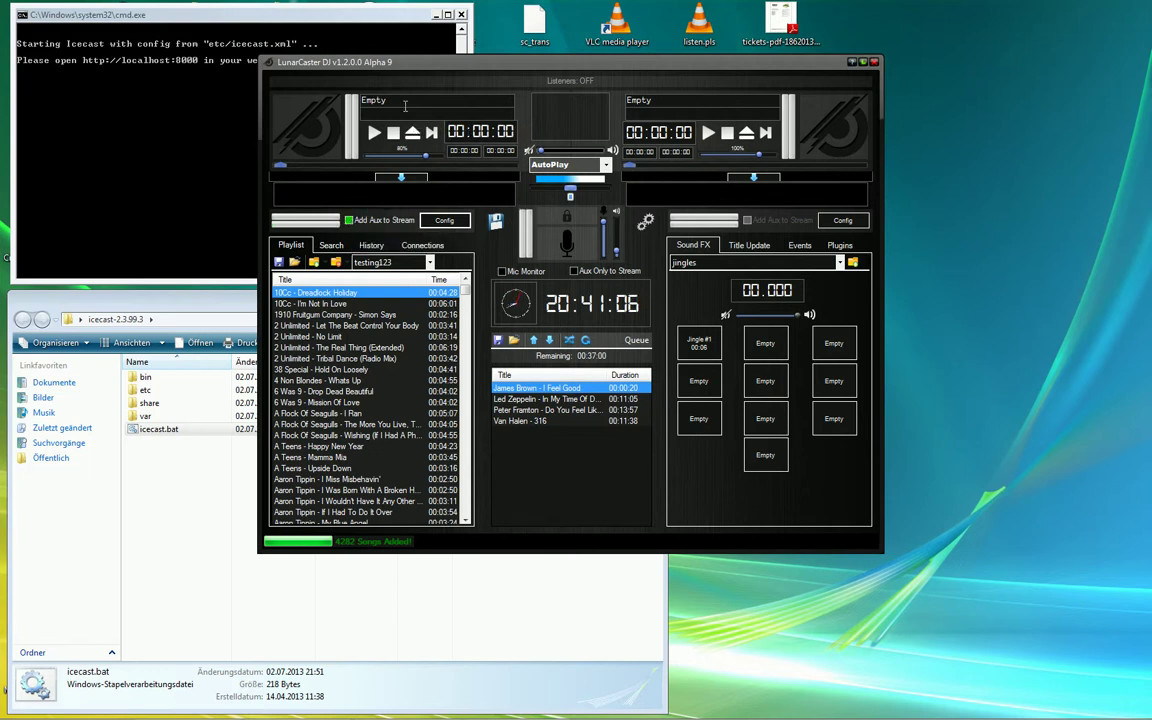
- Stop adding Aux 1 to the stream and deactivate the Aux 1 input in its configuration
{"action": "left_click_drag", "start_coordinate": [474, 60], "coordinate": [535, 100]}
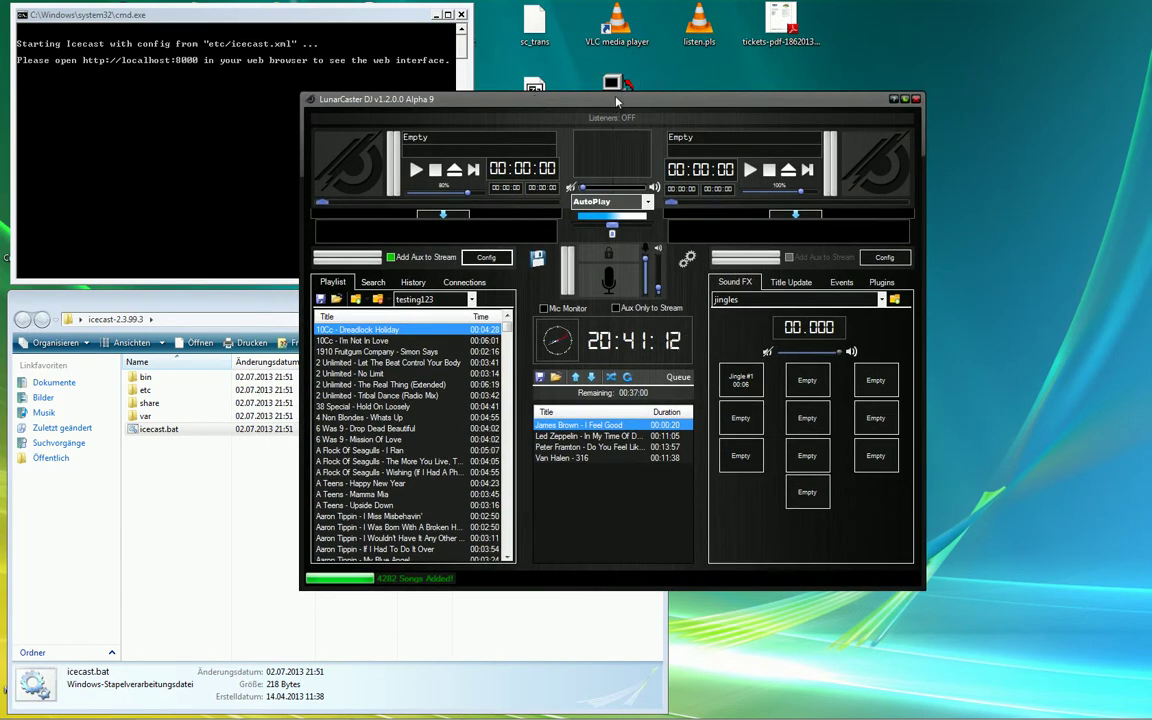
{"action": "left_click_drag", "start_coordinate": [615, 107], "coordinate": [701, 79]}
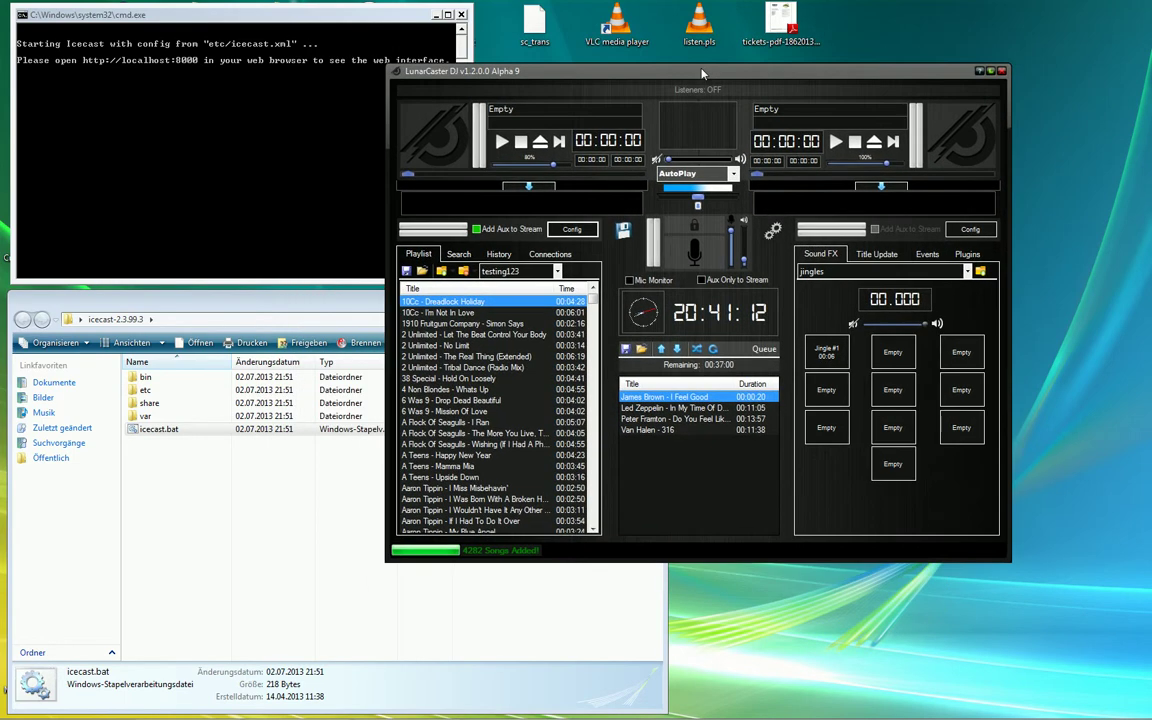
{"action": "left_click", "coordinate": [476, 229]}
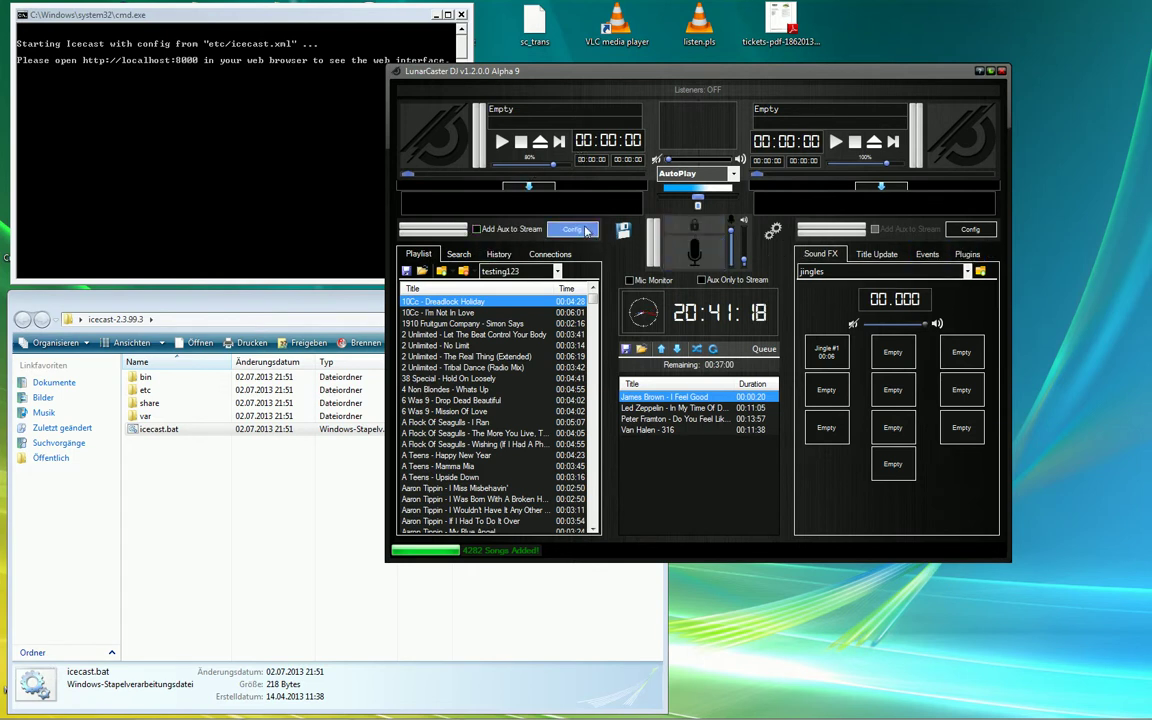
{"action": "left_click", "coordinate": [622, 235]}
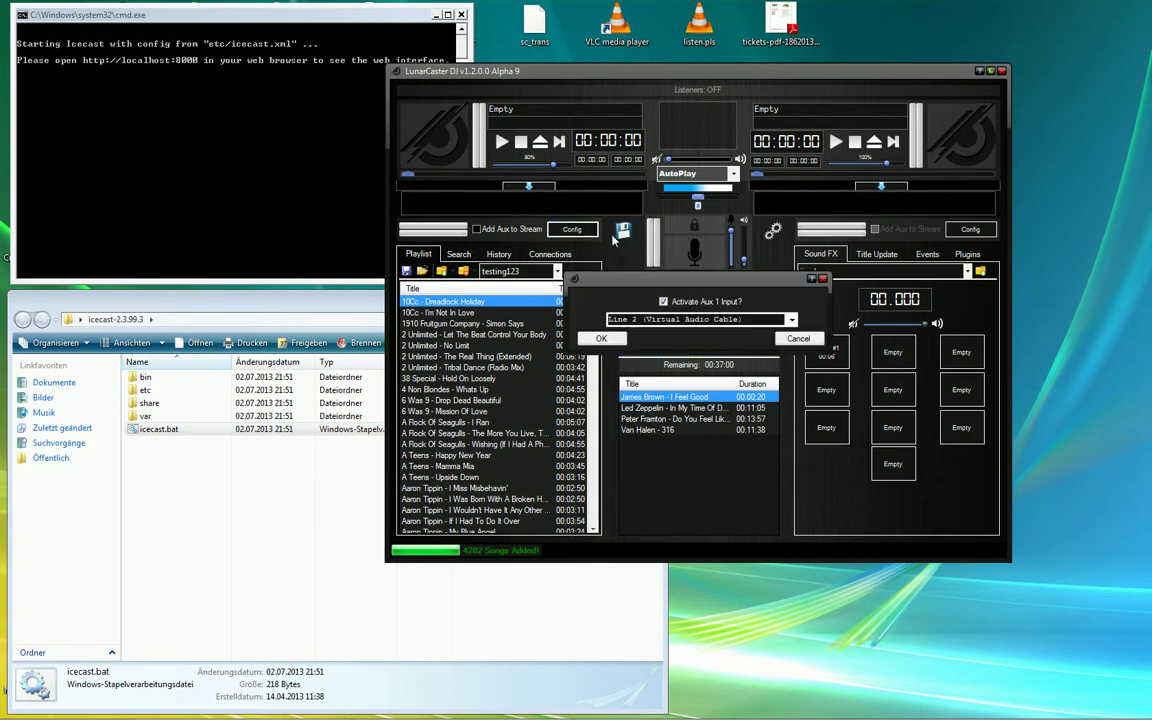
{"action": "left_click", "coordinate": [700, 302]}
{"action": "left_click", "coordinate": [601, 339]}
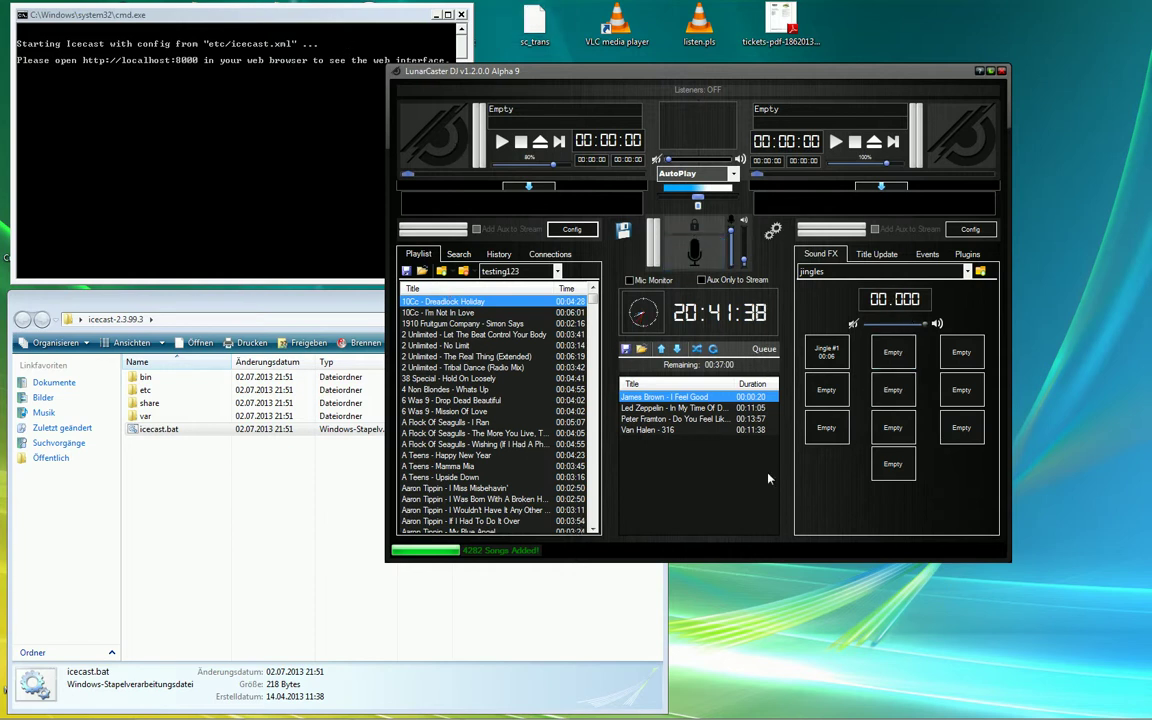
- Move Van Halen - 316 from the end of the queue up to first place
{"action": "left_click", "coordinate": [665, 430]}
{"action": "left_click", "coordinate": [673, 399]}
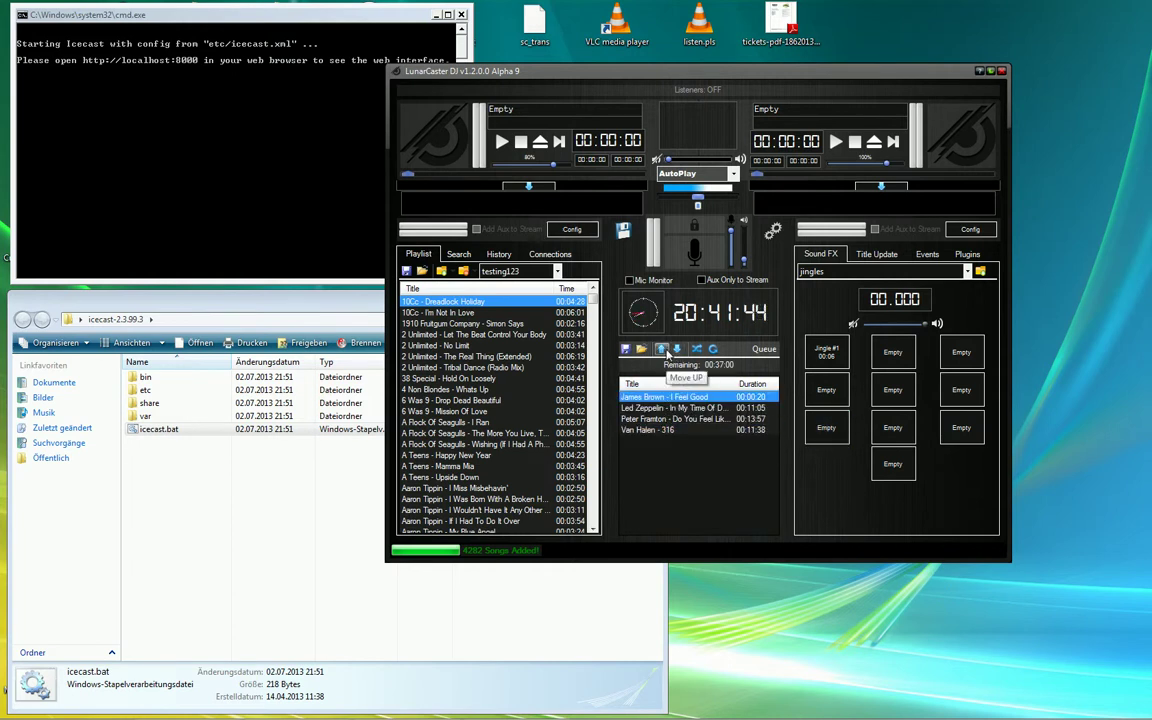
{"action": "left_click", "coordinate": [645, 430]}
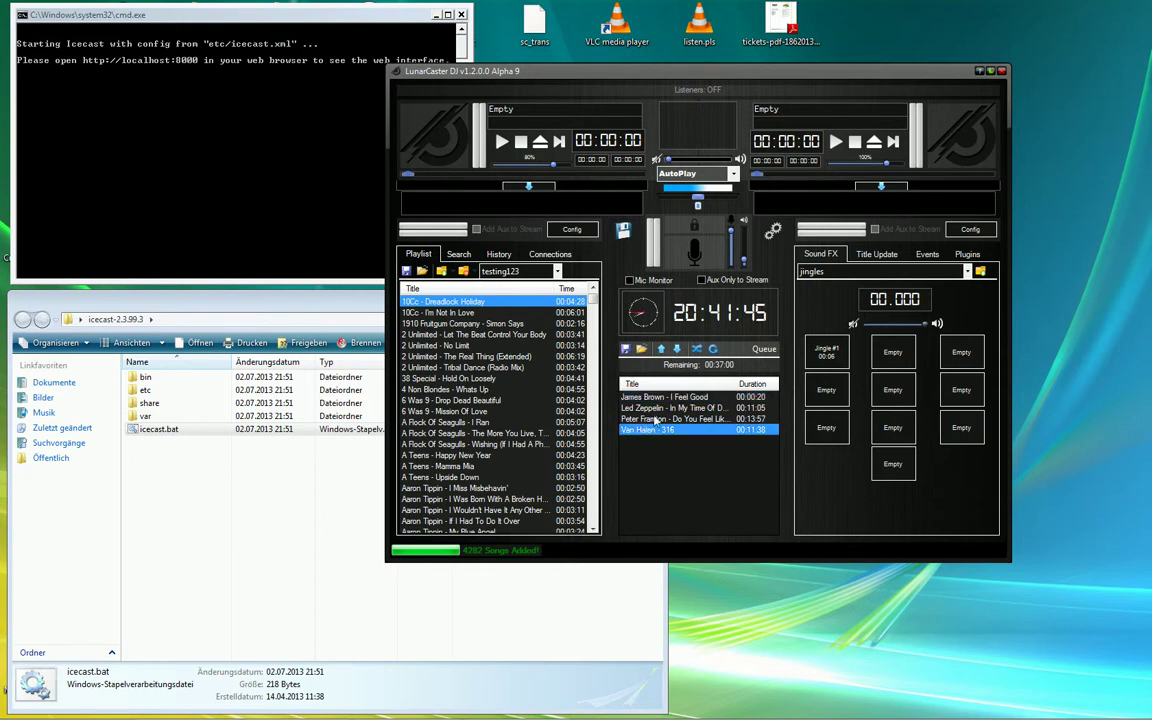
{"action": "left_click", "coordinate": [670, 350]}
{"action": "left_click", "coordinate": [670, 350]}
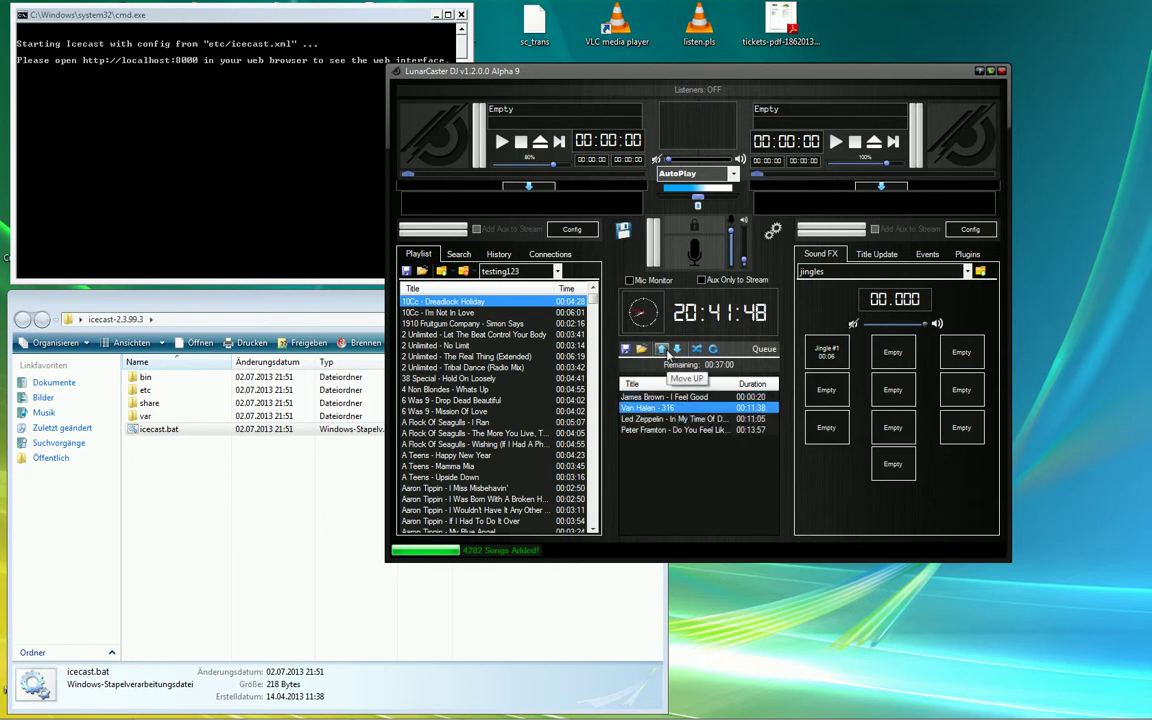
{"action": "mouse_move", "coordinate": [674, 408]}
{"action": "left_mouse_down"}
{"action": "mouse_move", "coordinate": [673, 430]}
{"action": "mouse_move", "coordinate": [679, 397]}
{"action": "left_mouse_up"}
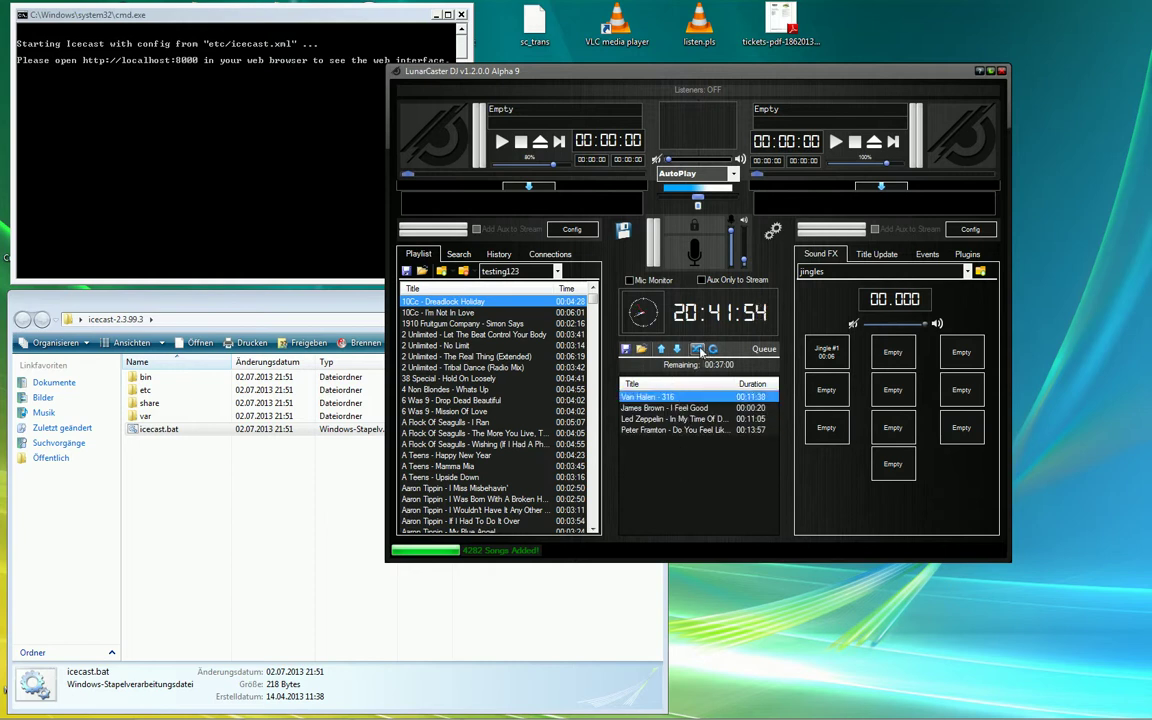
- Shuffle the queue and add seven random songs to it
{"action": "left_click", "coordinate": [700, 350]}
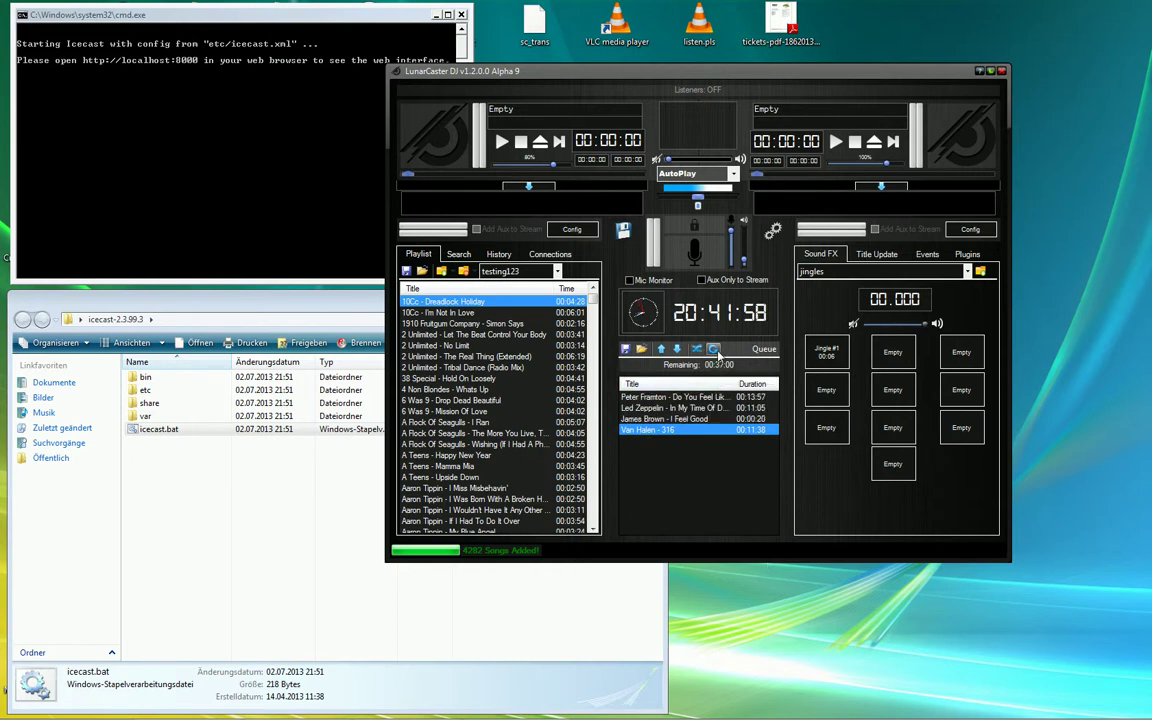
{"action": "left_click", "coordinate": [716, 351]}
{"action": "left_click", "coordinate": [716, 351]}
{"action": "left_click", "coordinate": [716, 351]}
{"action": "left_click", "coordinate": [716, 351]}
{"action": "left_click", "coordinate": [716, 351]}
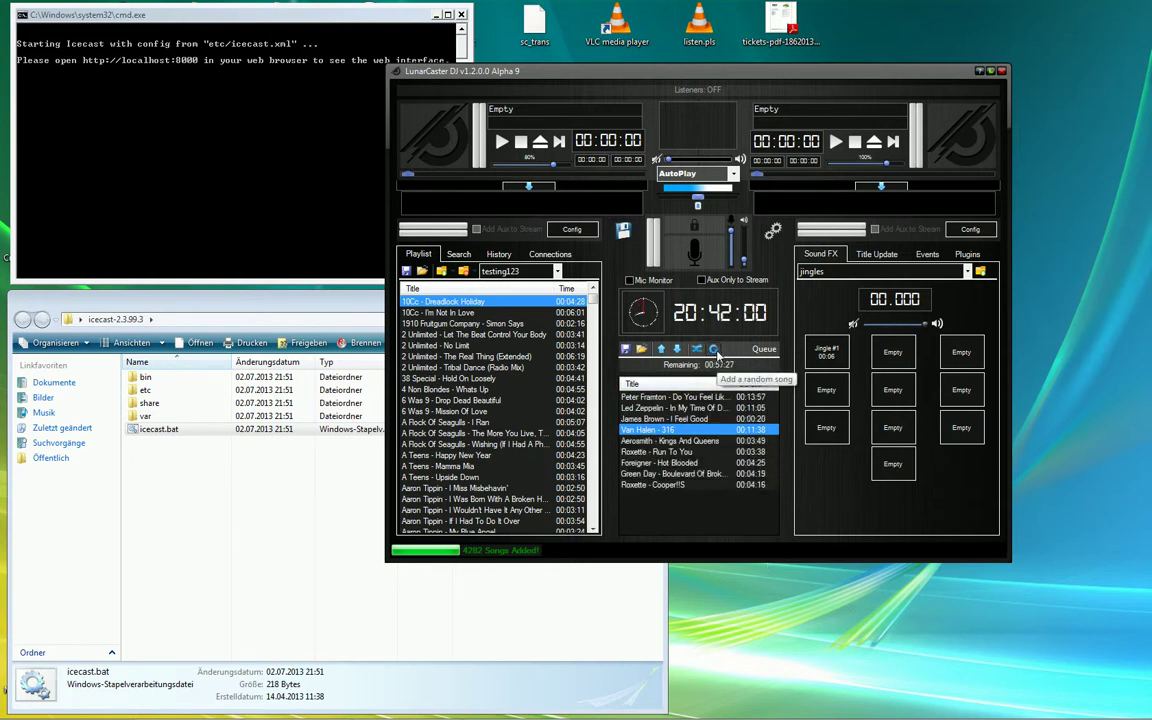
{"action": "left_click", "coordinate": [716, 351]}
{"action": "left_click", "coordinate": [716, 351]}
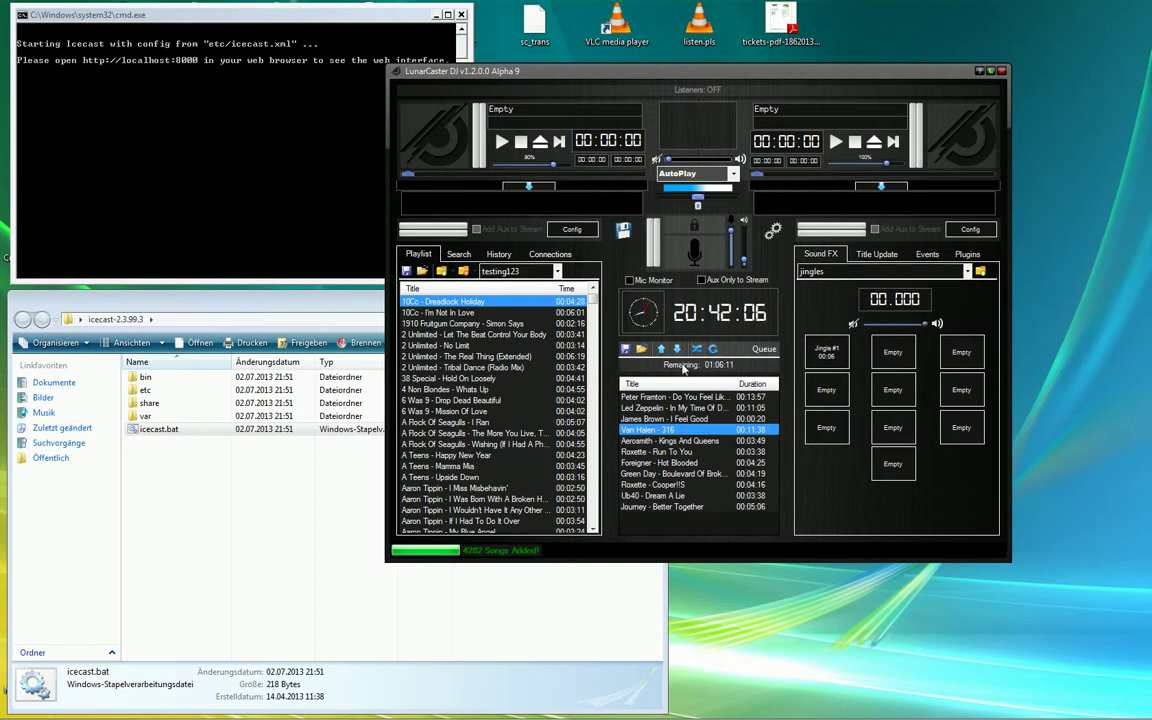
- Select every song in the queue and delete them all
{"action": "left_click", "coordinate": [750, 399]}
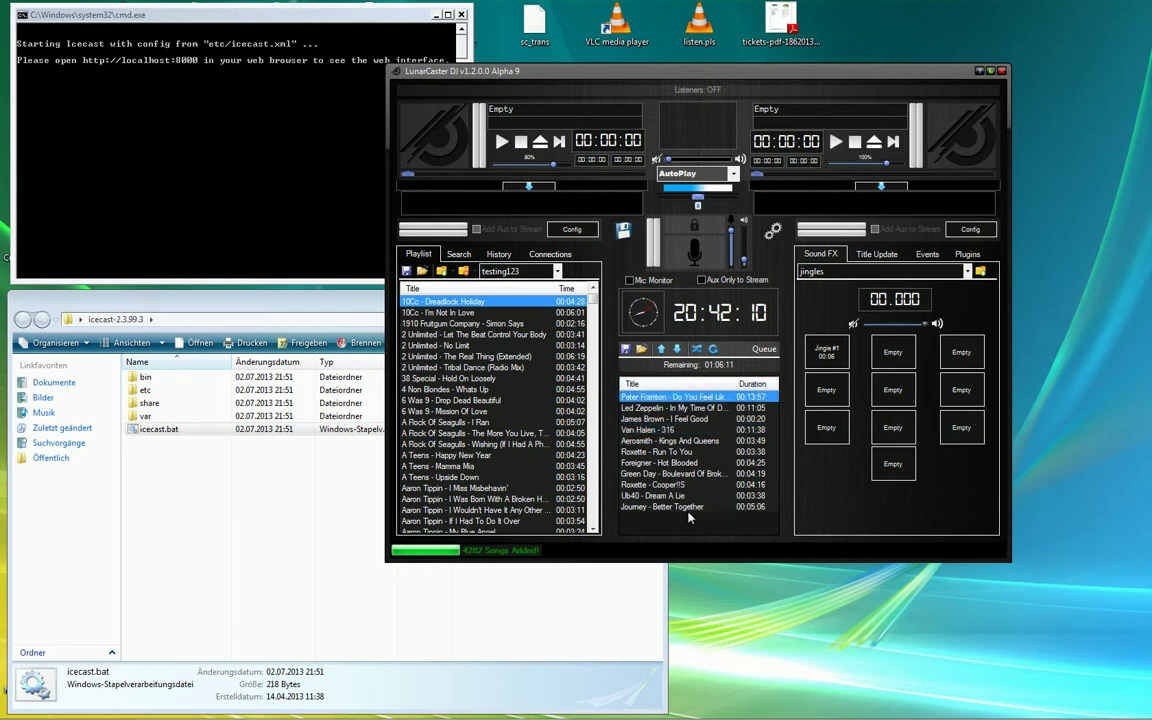
{"action": "left_click", "coordinate": [744, 508], "text": "shift"}
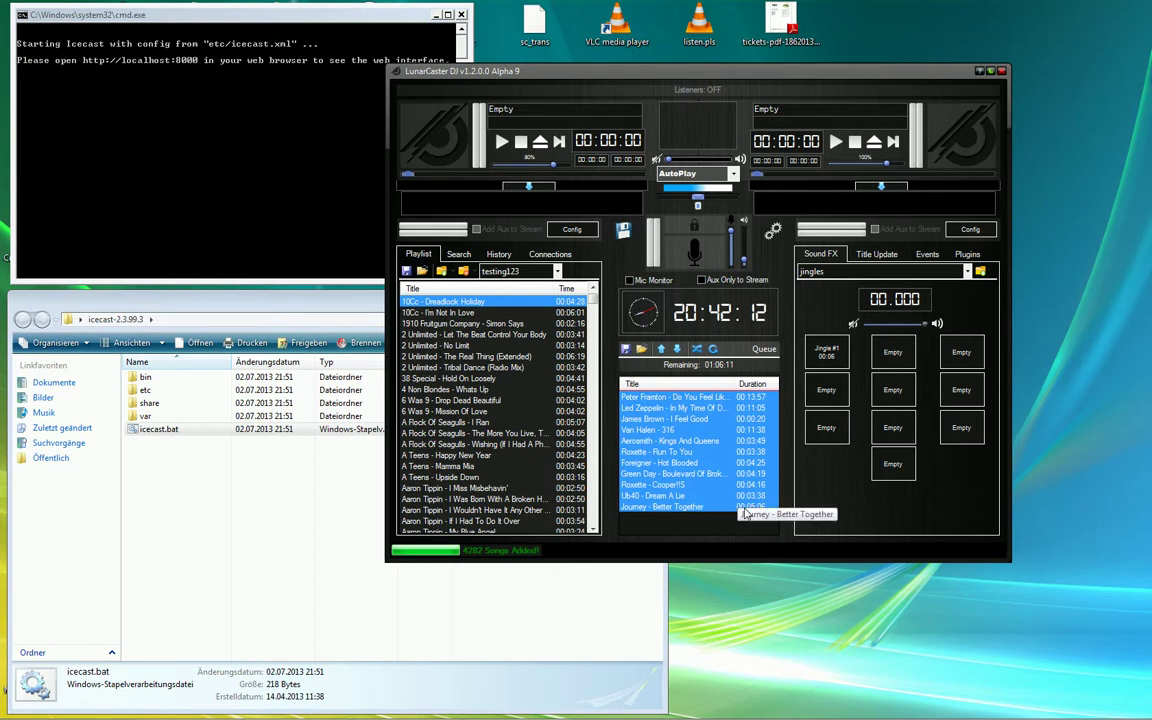
{"action": "key", "text": "Delete"}
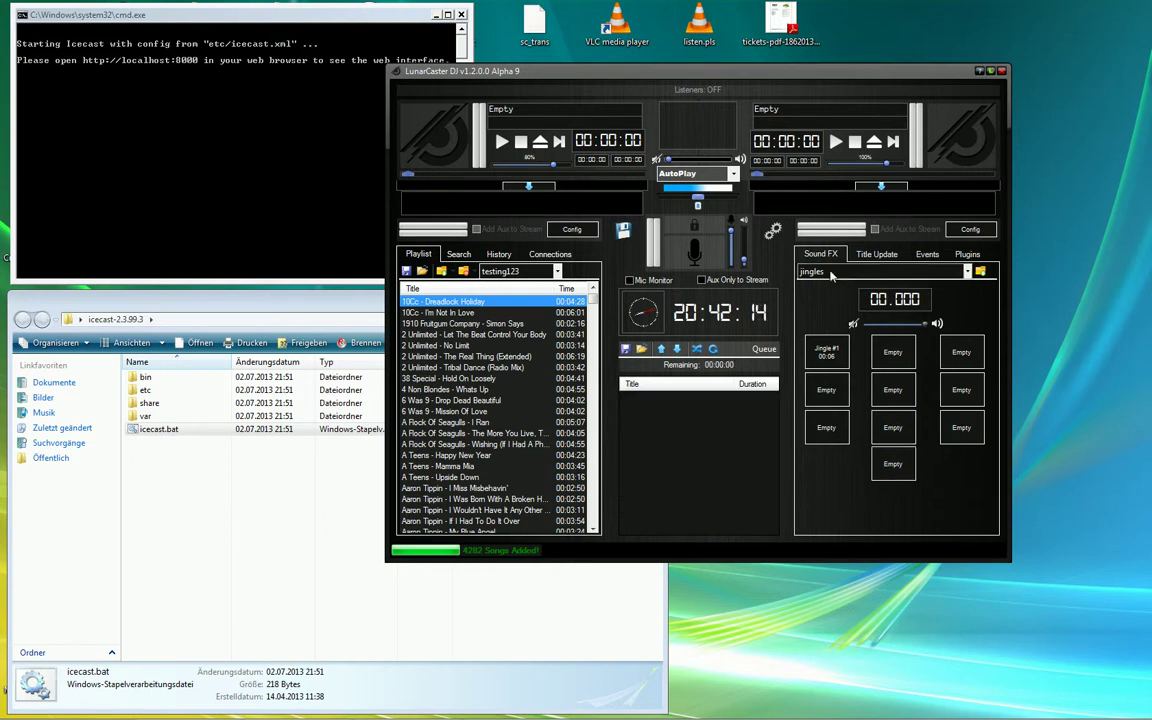
- View the prompt for a new SoundFX folder, cancel it, and look at the list of SoundFX folders
{"action": "left_click", "coordinate": [980, 272]}
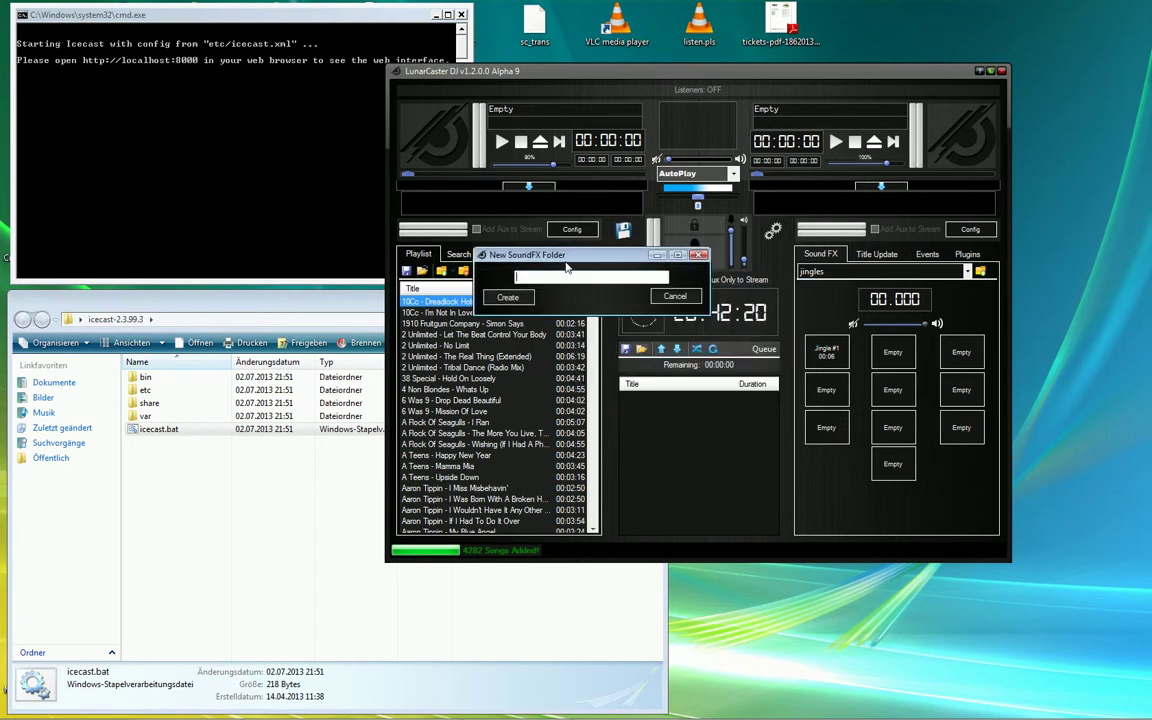
{"action": "left_click", "coordinate": [684, 298]}
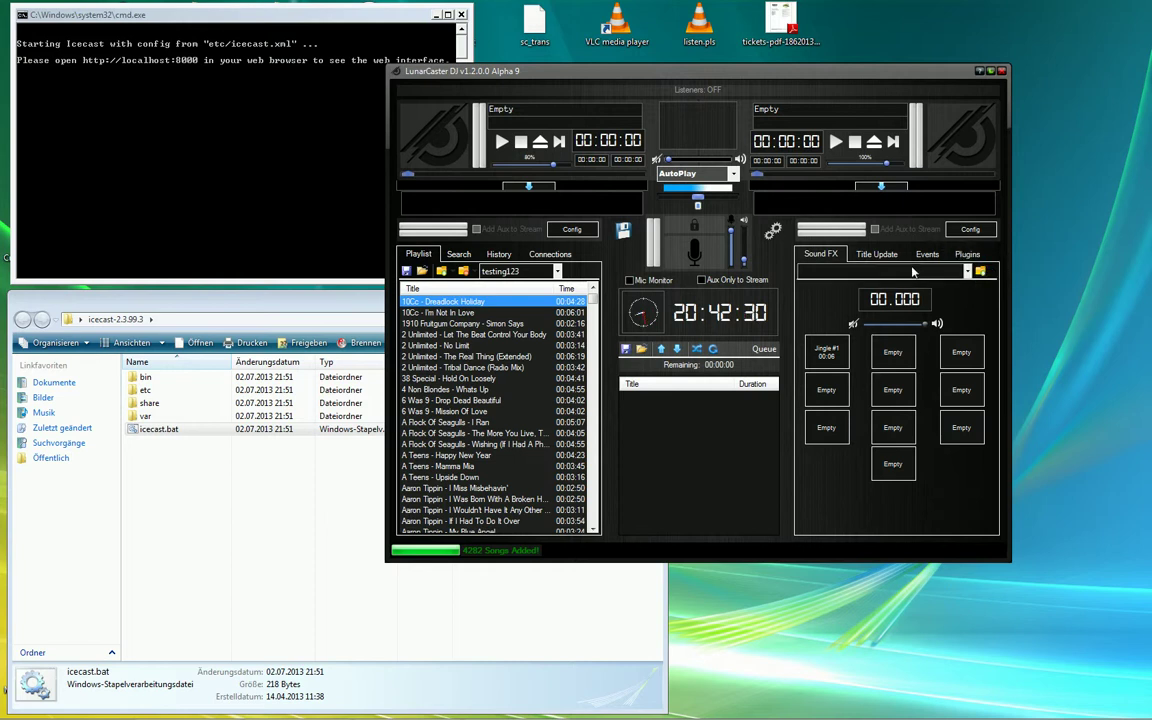
{"action": "left_click", "coordinate": [967, 271]}
{"action": "left_click", "coordinate": [988, 301]}
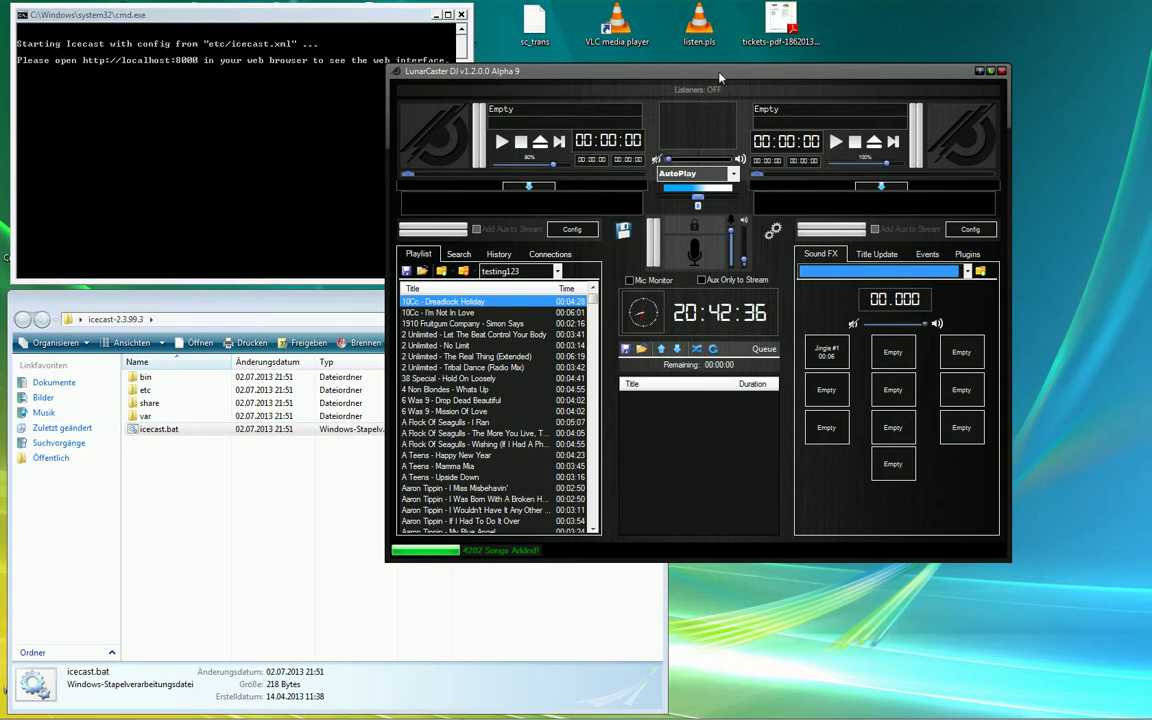
- Move the LunarCaster window off the desktop icons and open the lcdj12a9 folder
{"action": "left_click_drag", "start_coordinate": [720, 77], "coordinate": [437, 7]}
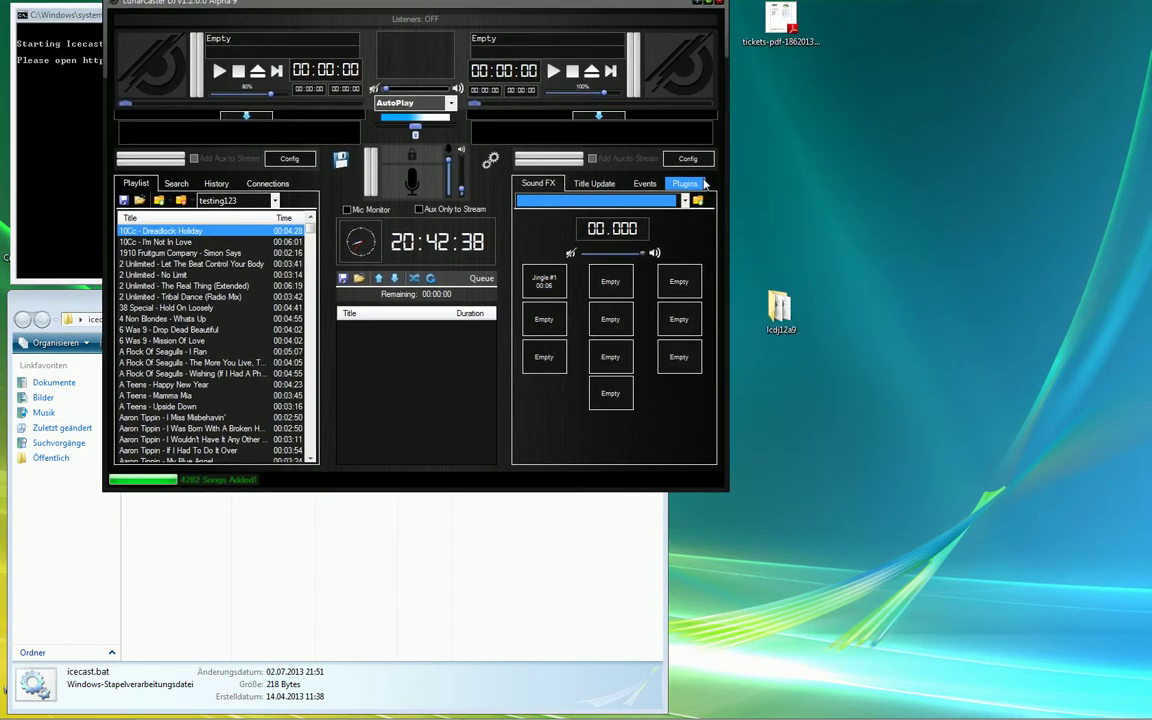
{"action": "double_click", "coordinate": [779, 312]}
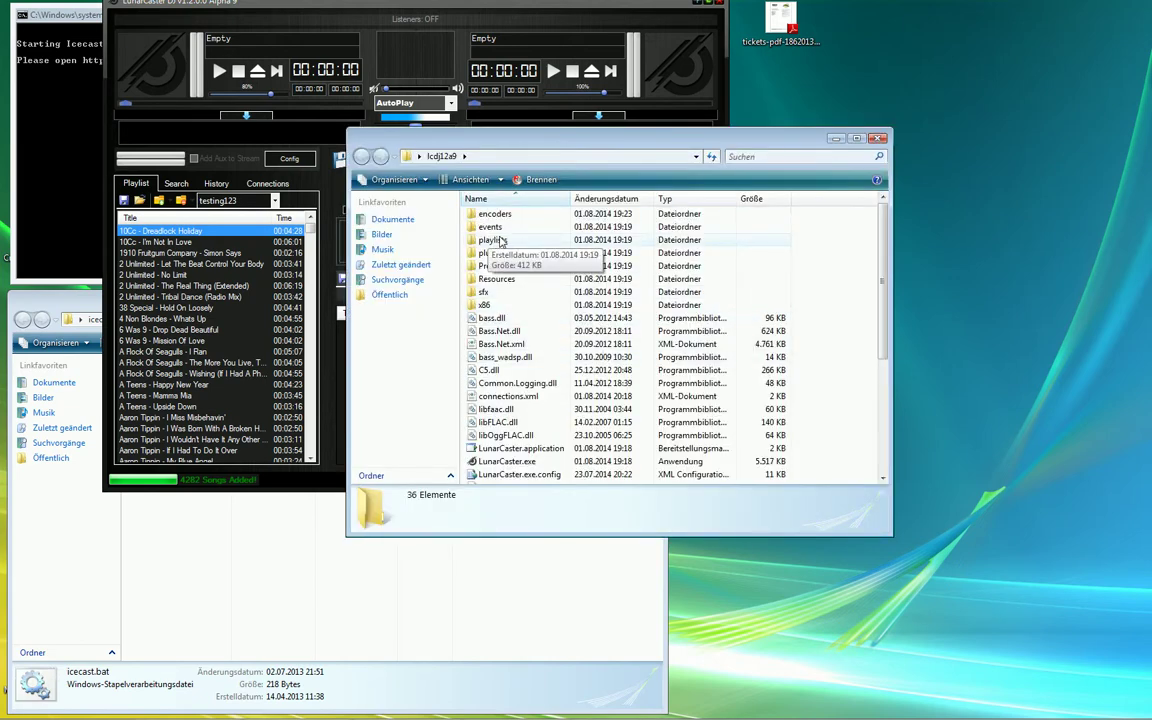
- Look inside the sfx folder and its jingles subfolder, and close the folder window
{"action": "double_click", "coordinate": [487, 292]}
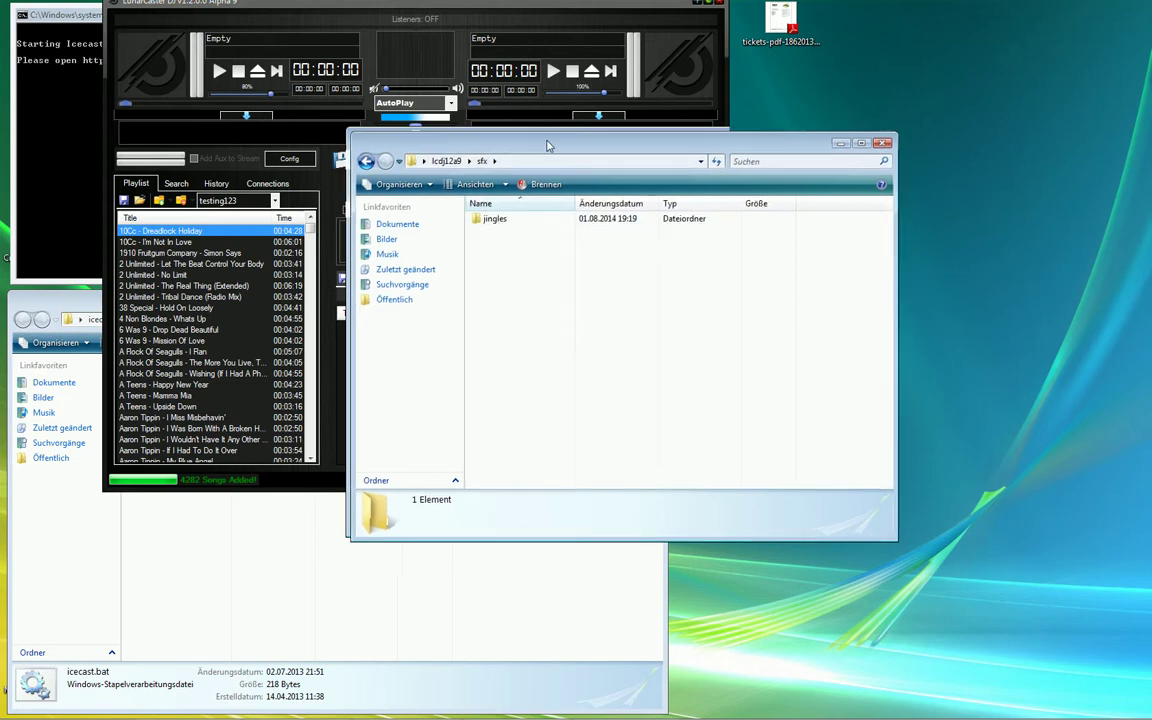
{"action": "left_click_drag", "start_coordinate": [540, 140], "coordinate": [792, 175]}
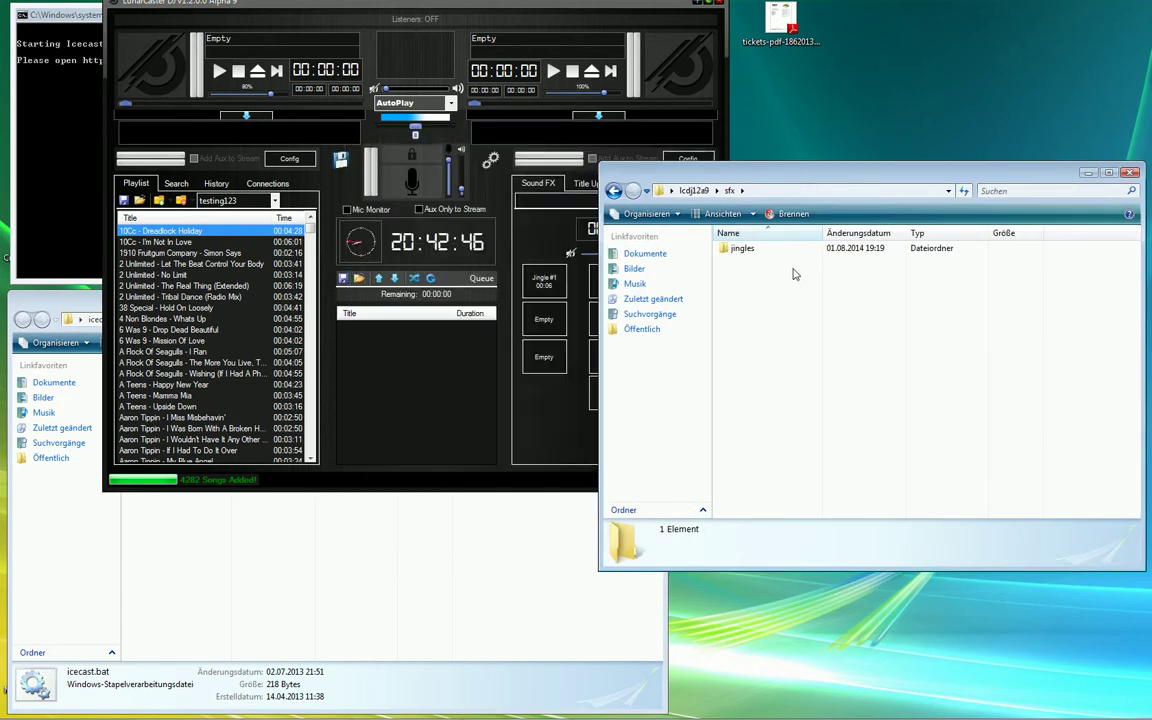
{"action": "double_click", "coordinate": [746, 249]}
{"action": "left_click_drag", "start_coordinate": [792, 180], "coordinate": [776, 130]}
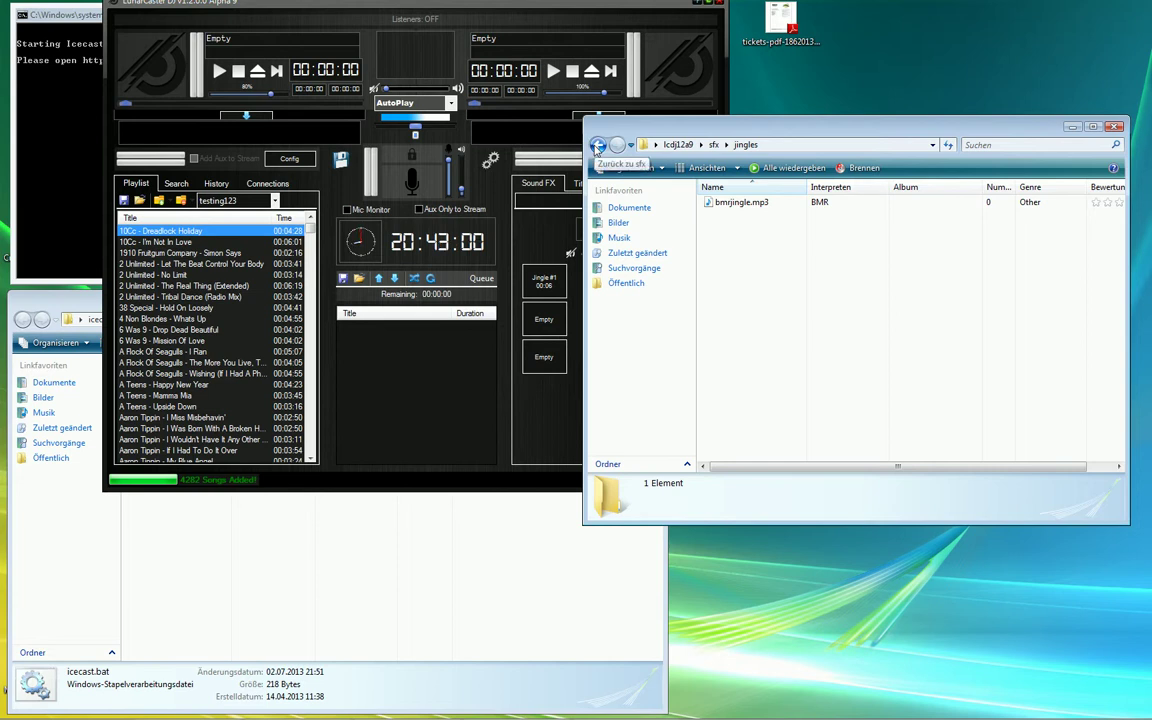
{"action": "left_click", "coordinate": [597, 146]}
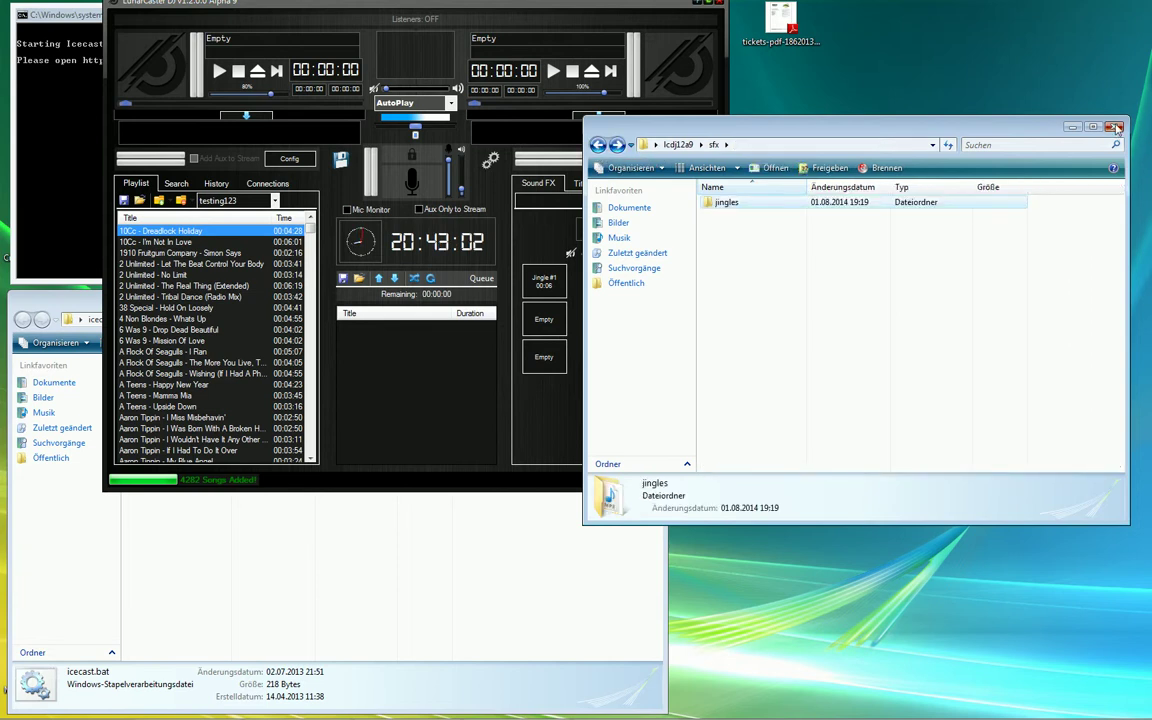
{"action": "left_click", "coordinate": [1113, 126]}
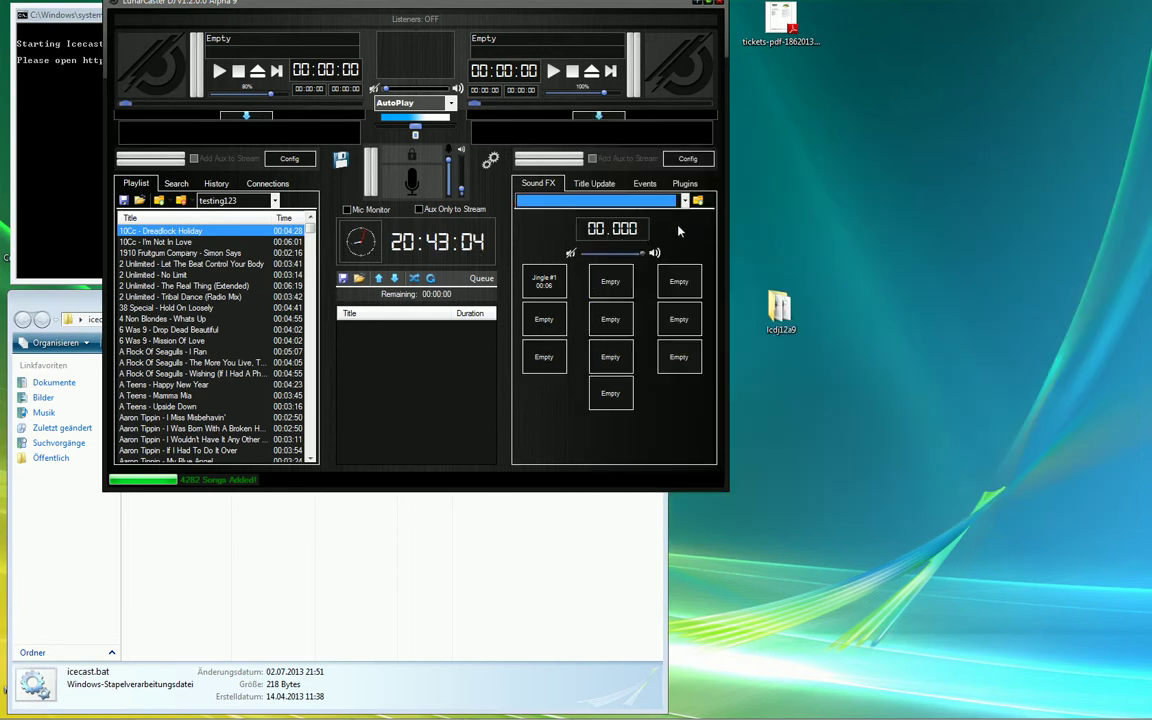
- Show the Title Update settings and check the Icecast server status page in Firefox
{"action": "left_click", "coordinate": [538, 186]}
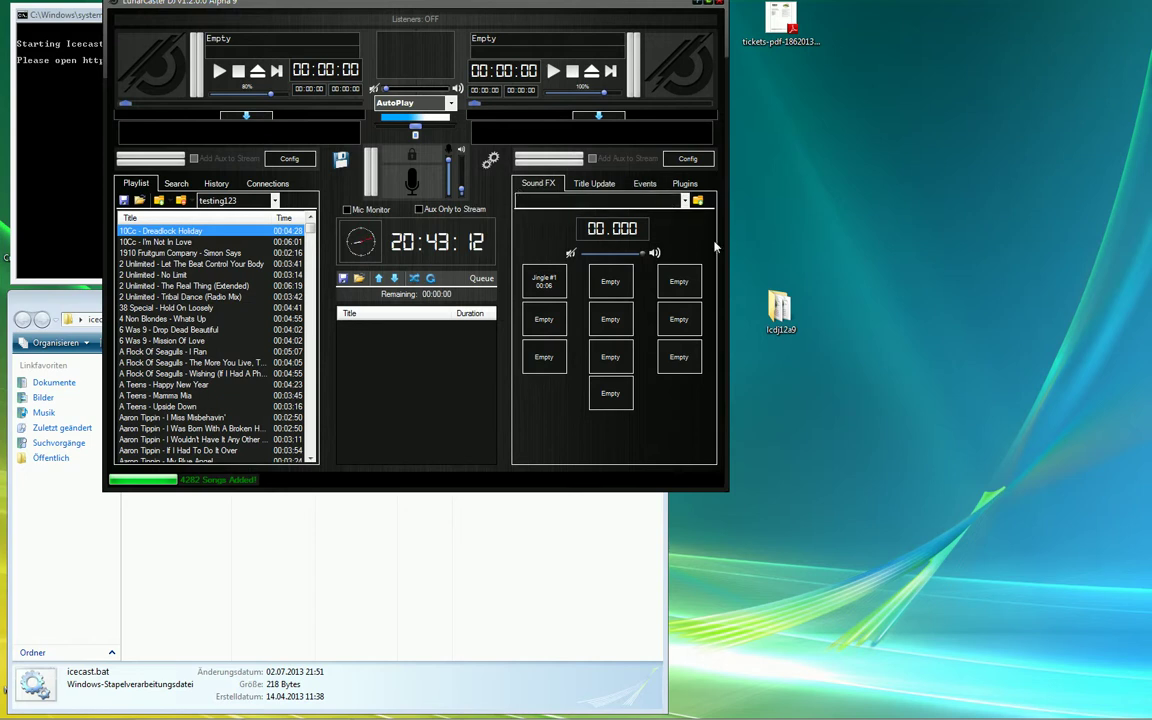
{"action": "left_click", "coordinate": [600, 186]}
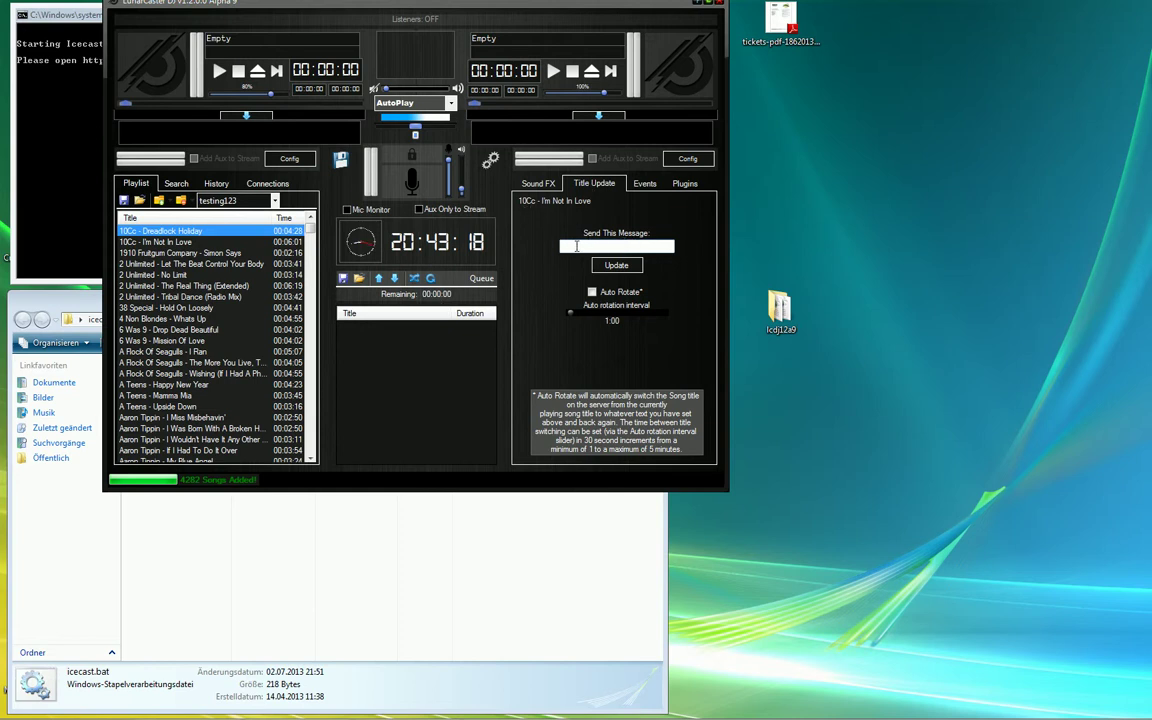
{"action": "mouse_move", "coordinate": [312, 694]}
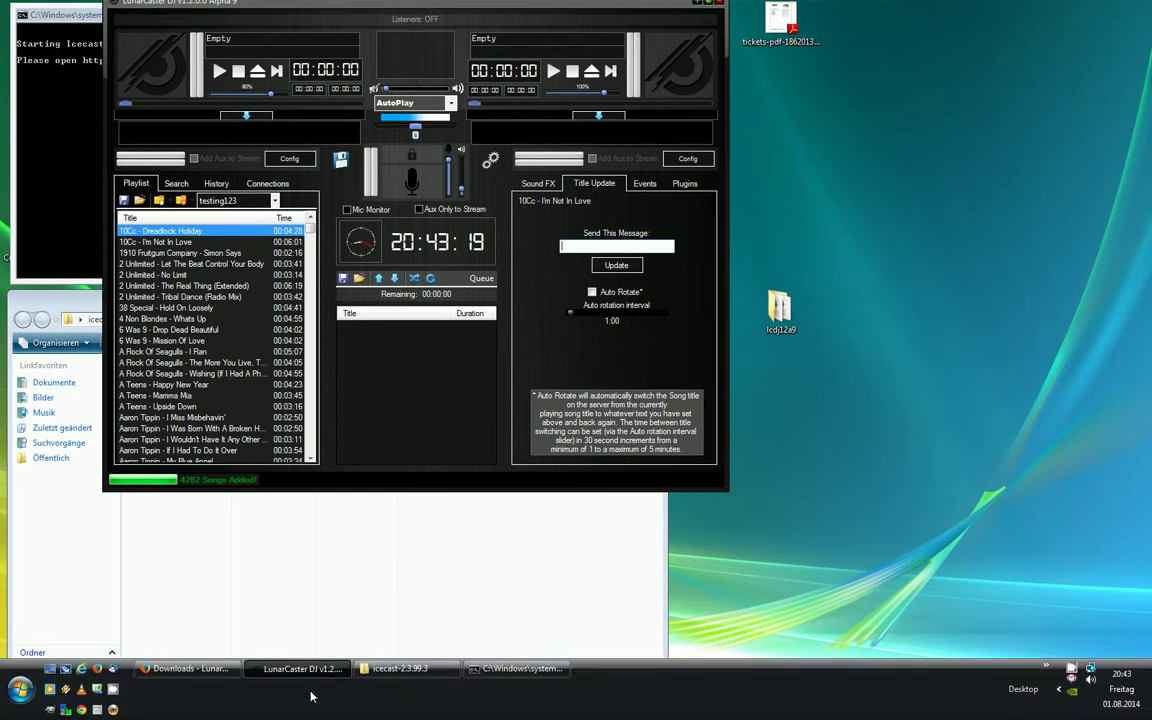
{"action": "left_click", "coordinate": [208, 678]}
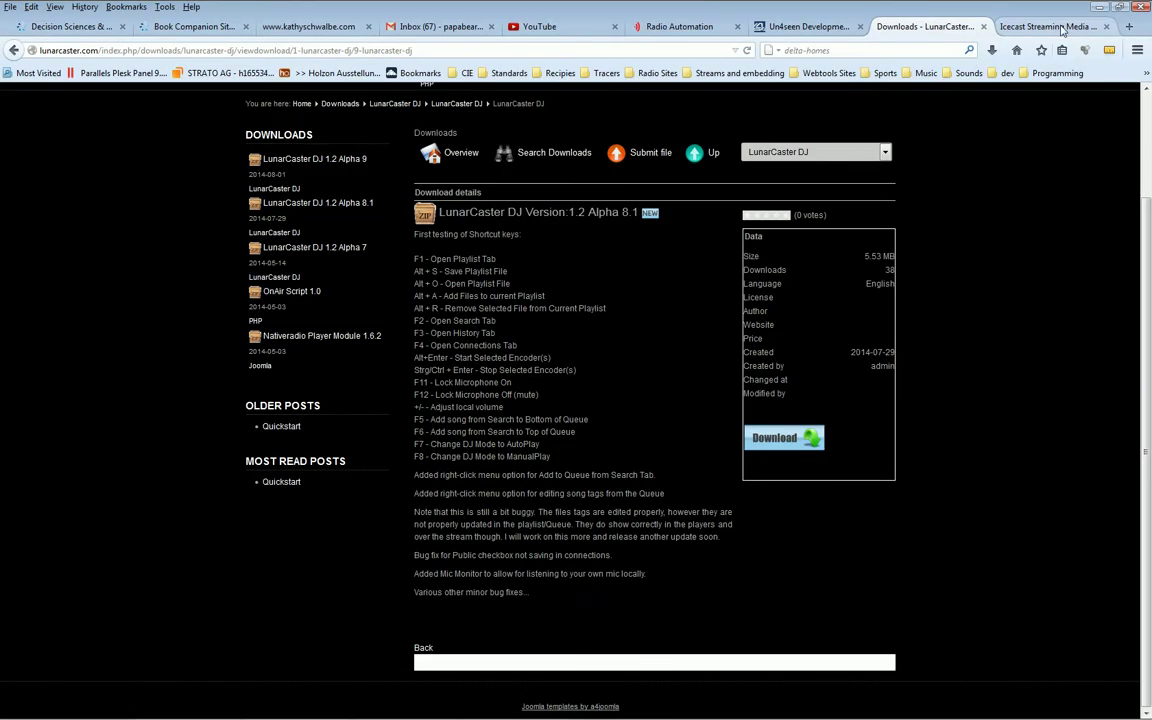
{"action": "left_click", "coordinate": [1040, 26]}
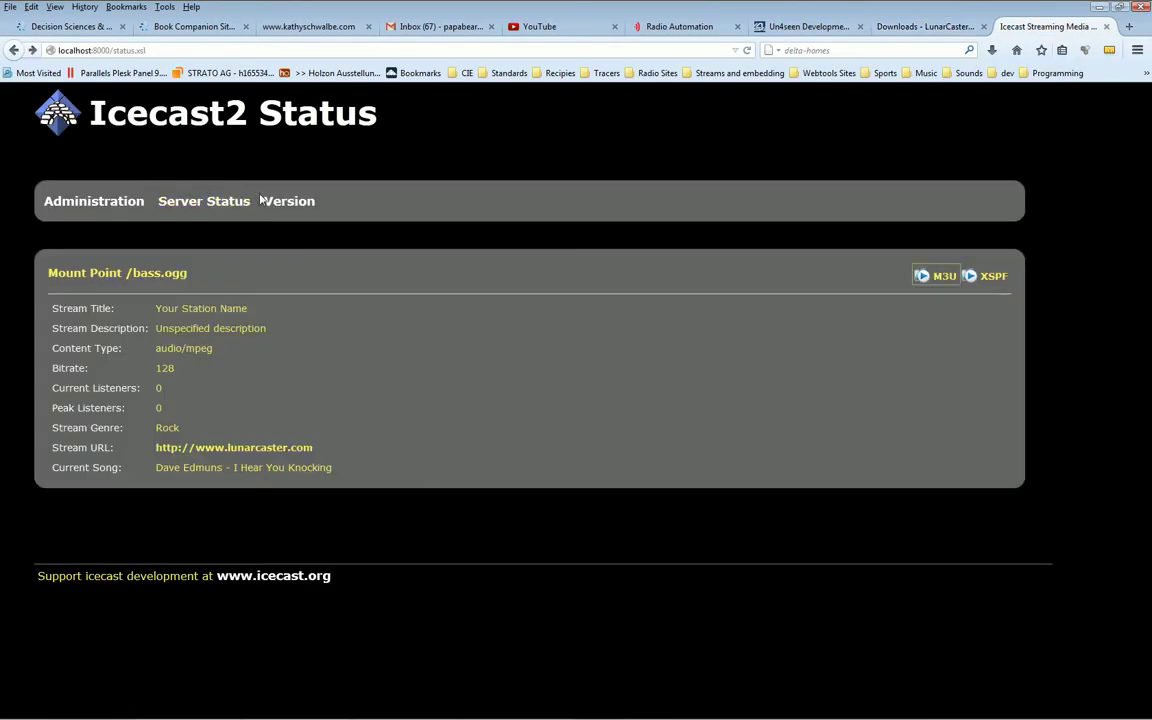
{"action": "left_click", "coordinate": [107, 212]}
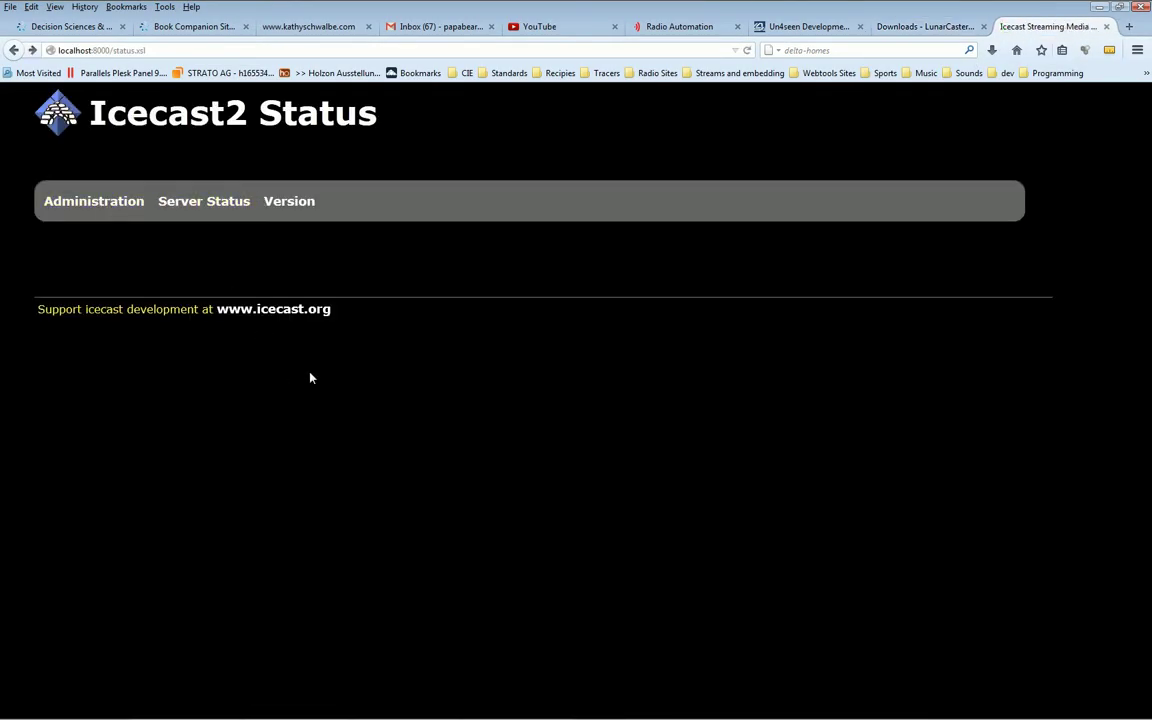
{"action": "mouse_move", "coordinate": [413, 717]}
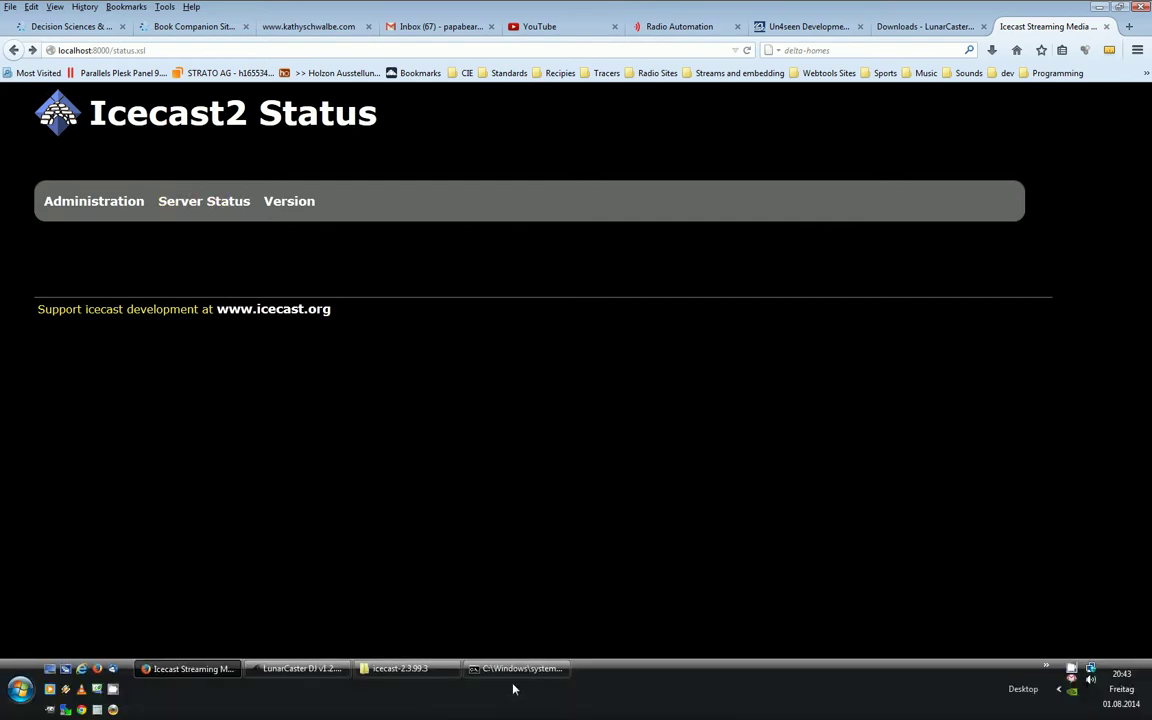
- Switch back to LunarCaster DJ, start the Icecast connection, and start playback on the first deck
{"action": "left_click", "coordinate": [288, 676]}
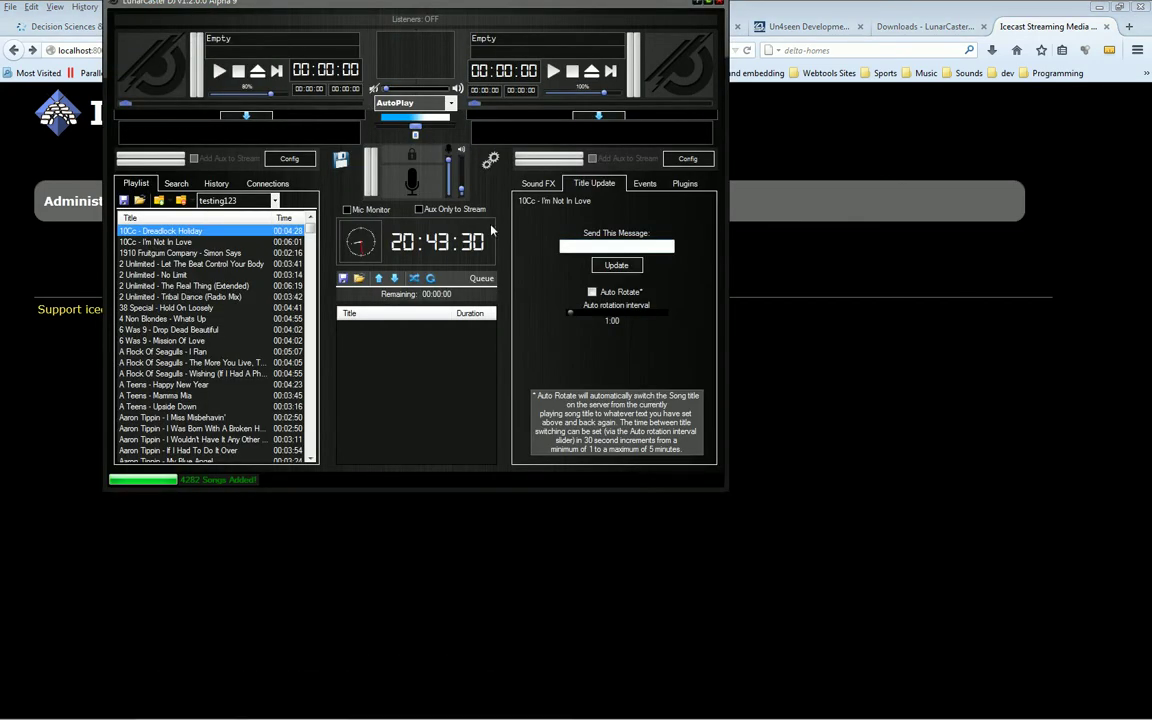
{"action": "left_click", "coordinate": [266, 183]}
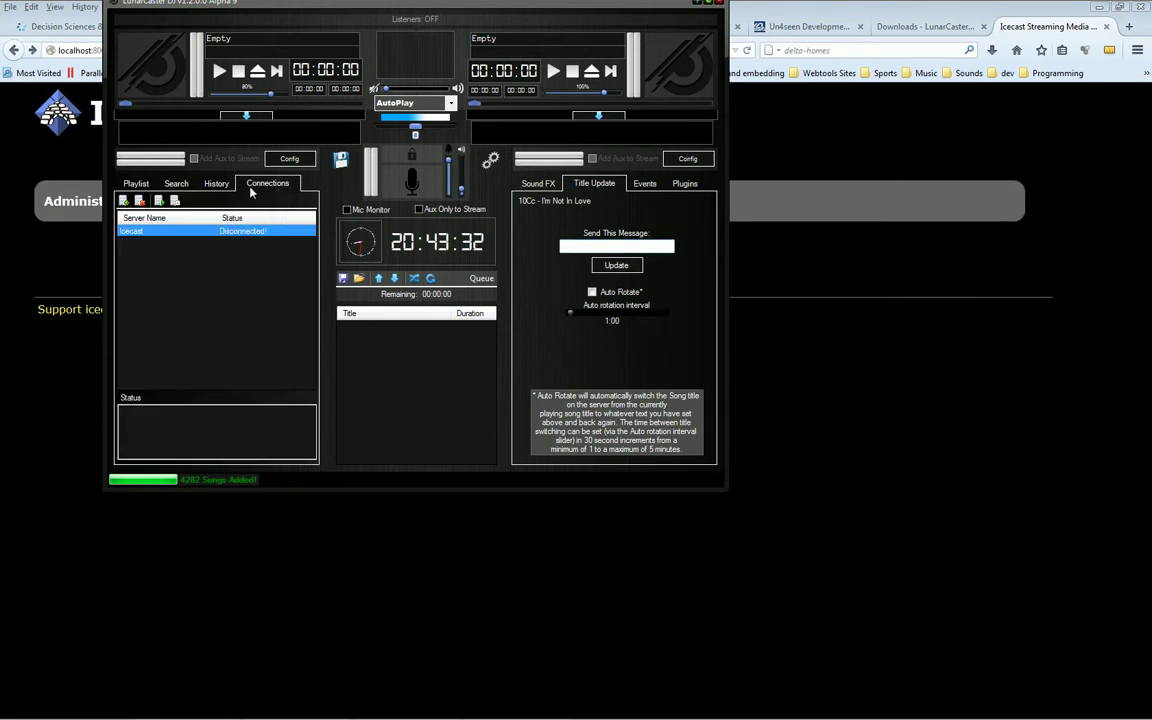
{"action": "left_click", "coordinate": [158, 201]}
{"action": "left_click", "coordinate": [219, 71]}
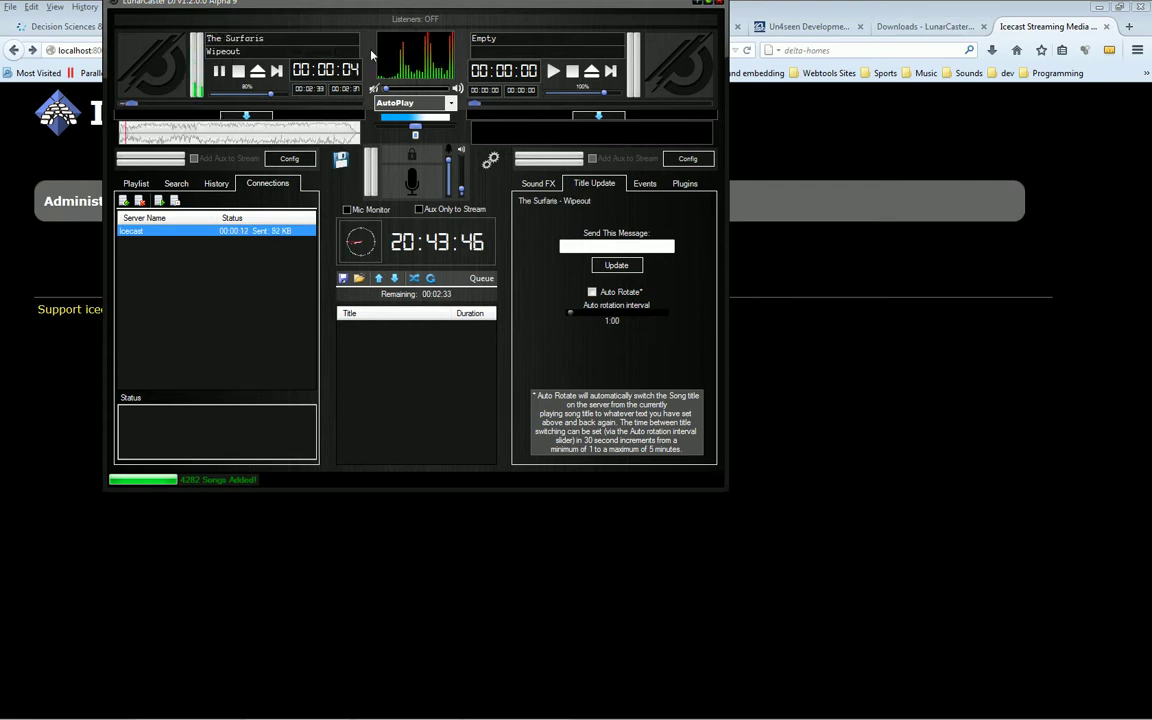
- Refresh the Icecast status page in Firefox and examine the Current Song entry for the playing track
{"action": "left_click", "coordinate": [885, 11]}
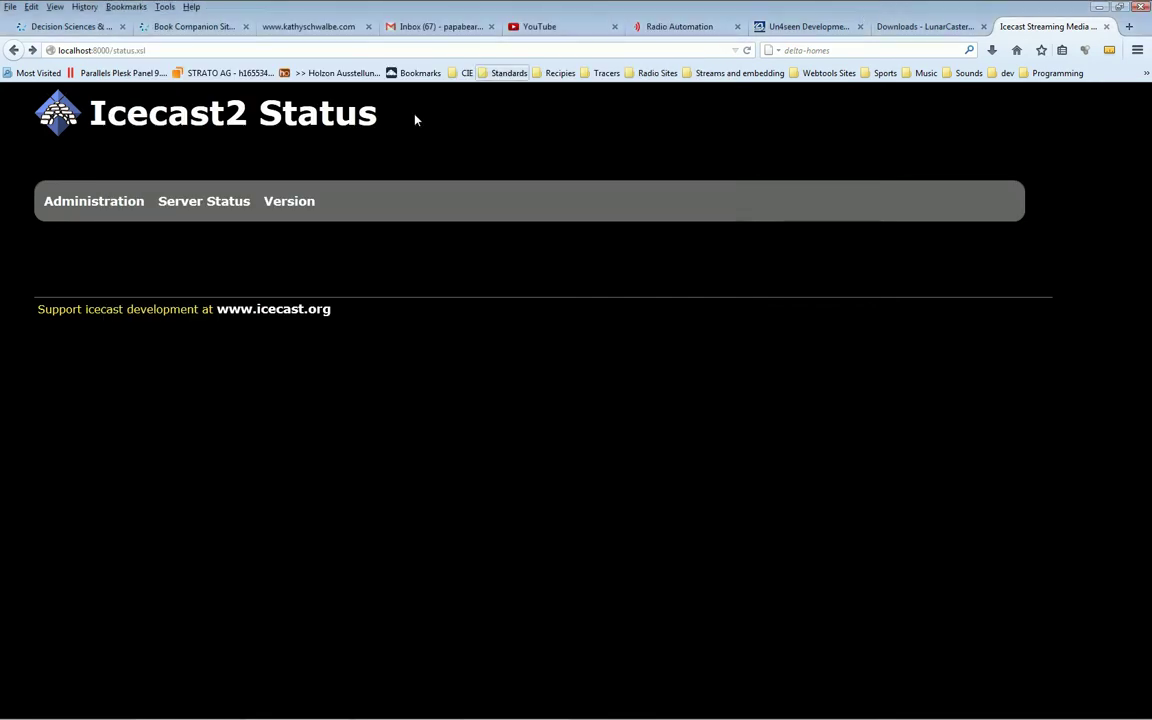
{"action": "key", "text": "F5"}
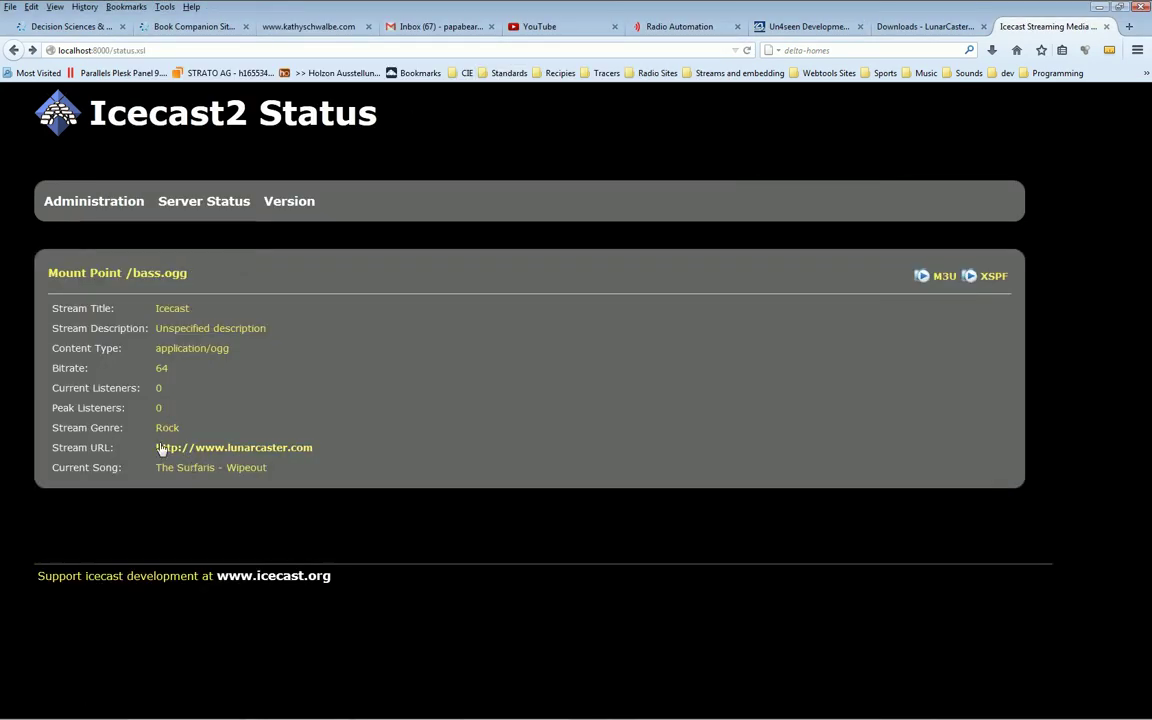
{"action": "left_click_drag", "start_coordinate": [158, 472], "coordinate": [268, 470]}
{"action": "left_click", "coordinate": [326, 483]}
{"action": "left_click", "coordinate": [318, 413]}
- In LunarCaster DJ, enter the title message "Tune in next week for more rock!", enable Auto Rotate, and send the title update
{"action": "mouse_move", "coordinate": [260, 715]}
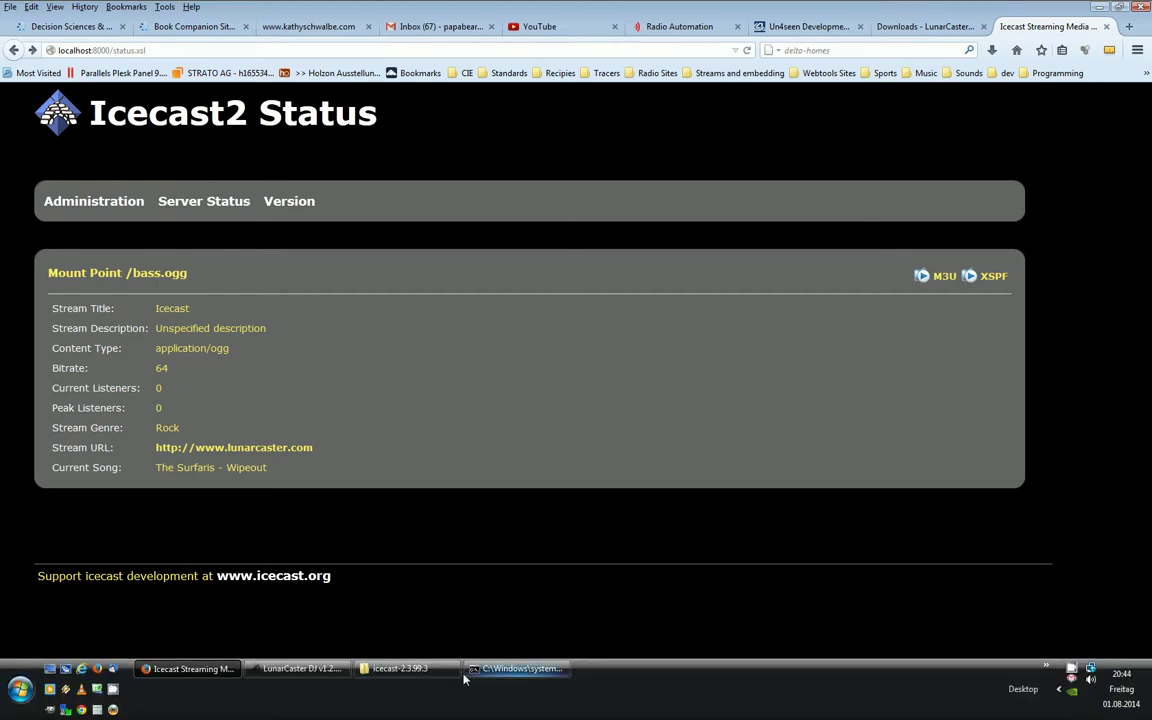
{"action": "left_click", "coordinate": [300, 668]}
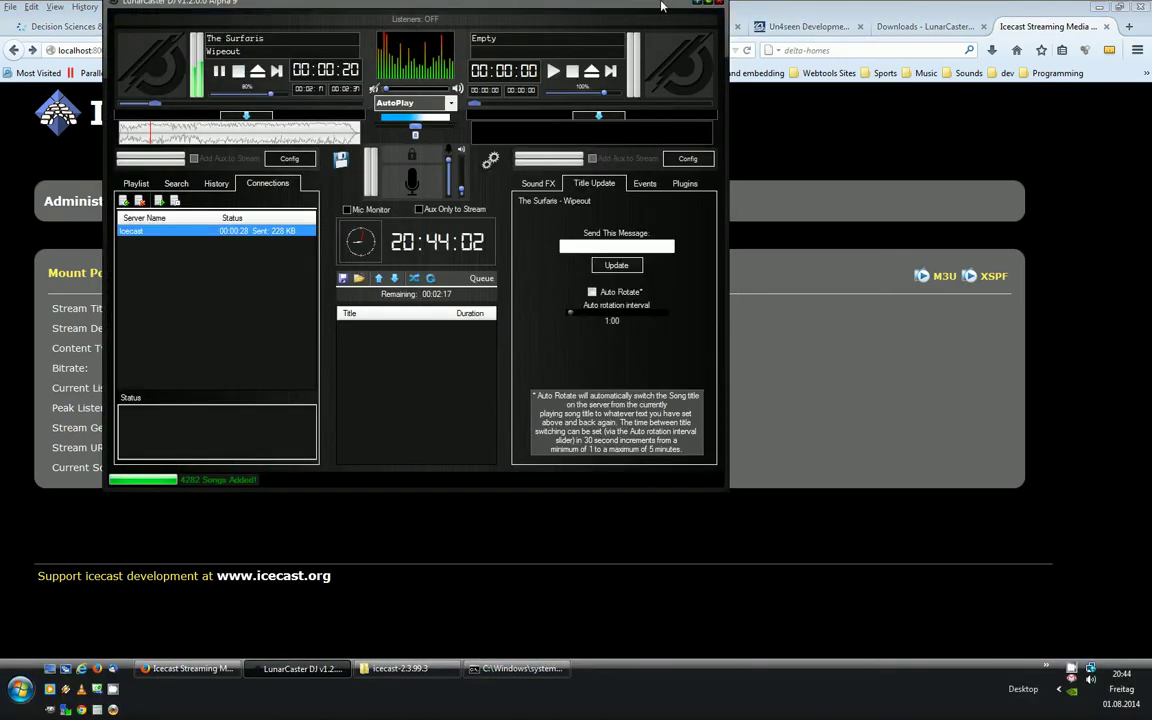
{"action": "left_click_drag", "start_coordinate": [468, 21], "coordinate": [681, 119]}
{"action": "left_click", "coordinate": [817, 346]}
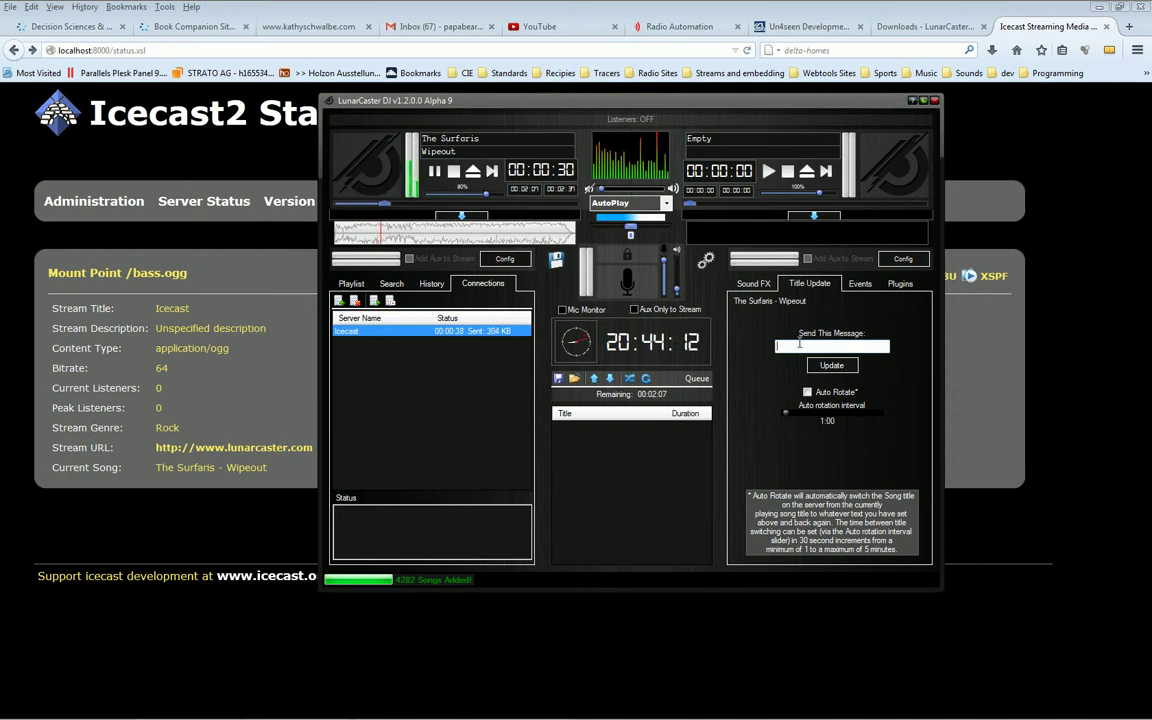
{"action": "left_click", "coordinate": [799, 344]}
{"action": "type", "text": "Tune"}
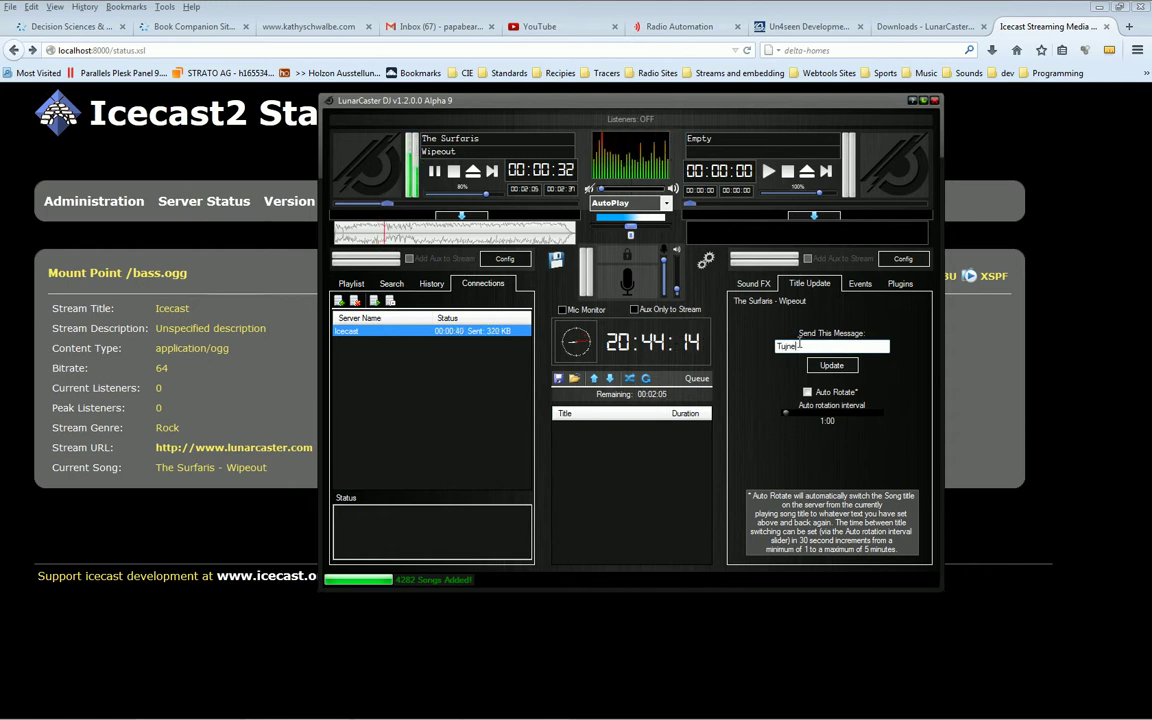
{"action": "type", "text": " in"}
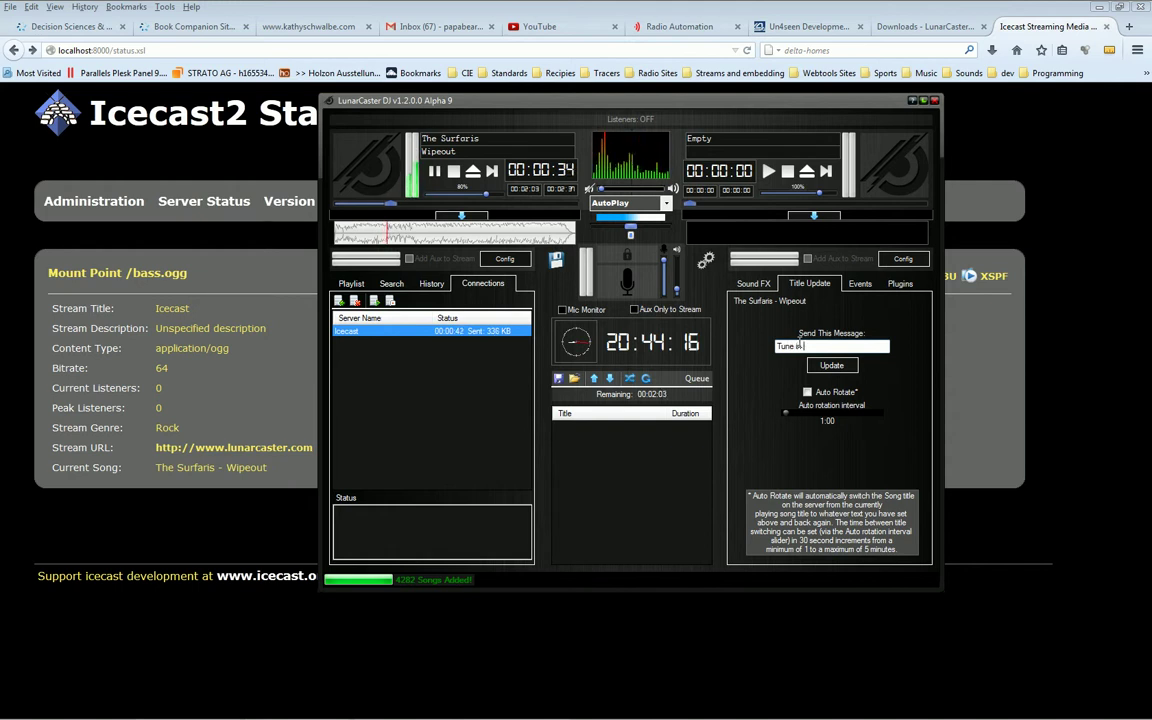
{"action": "type", "text": " next week"}
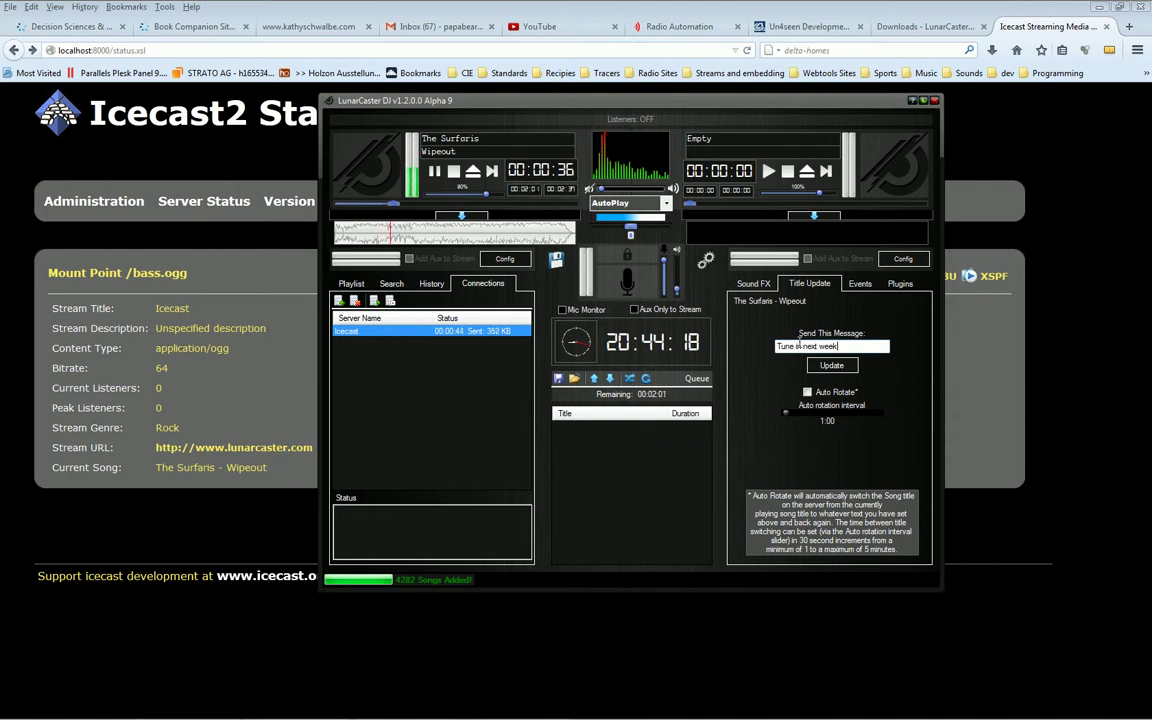
{"action": "type", "text": " for more rock!"}
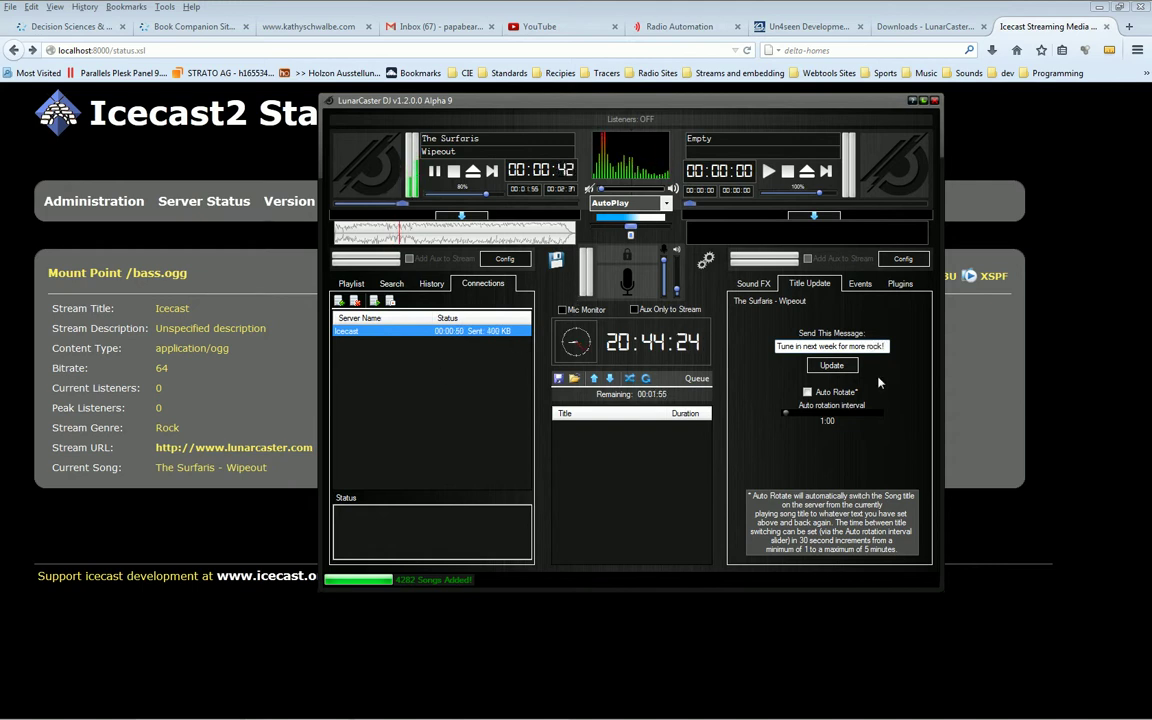
{"action": "left_click", "coordinate": [808, 392]}
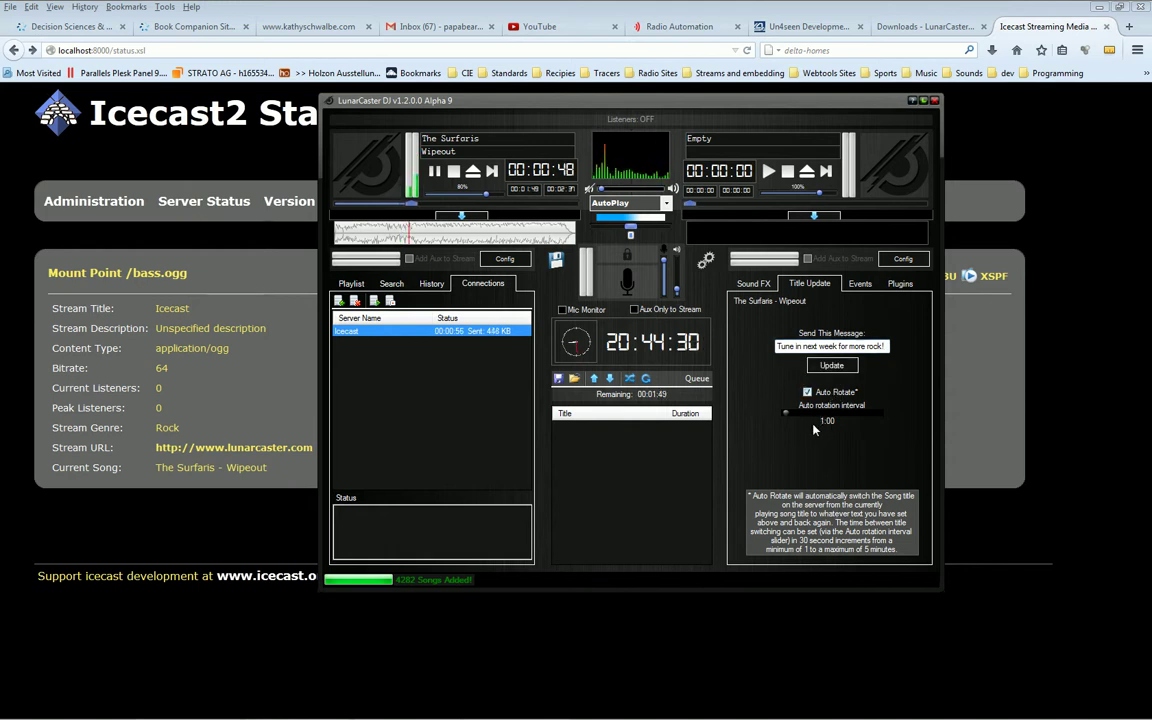
{"action": "left_click", "coordinate": [828, 367]}
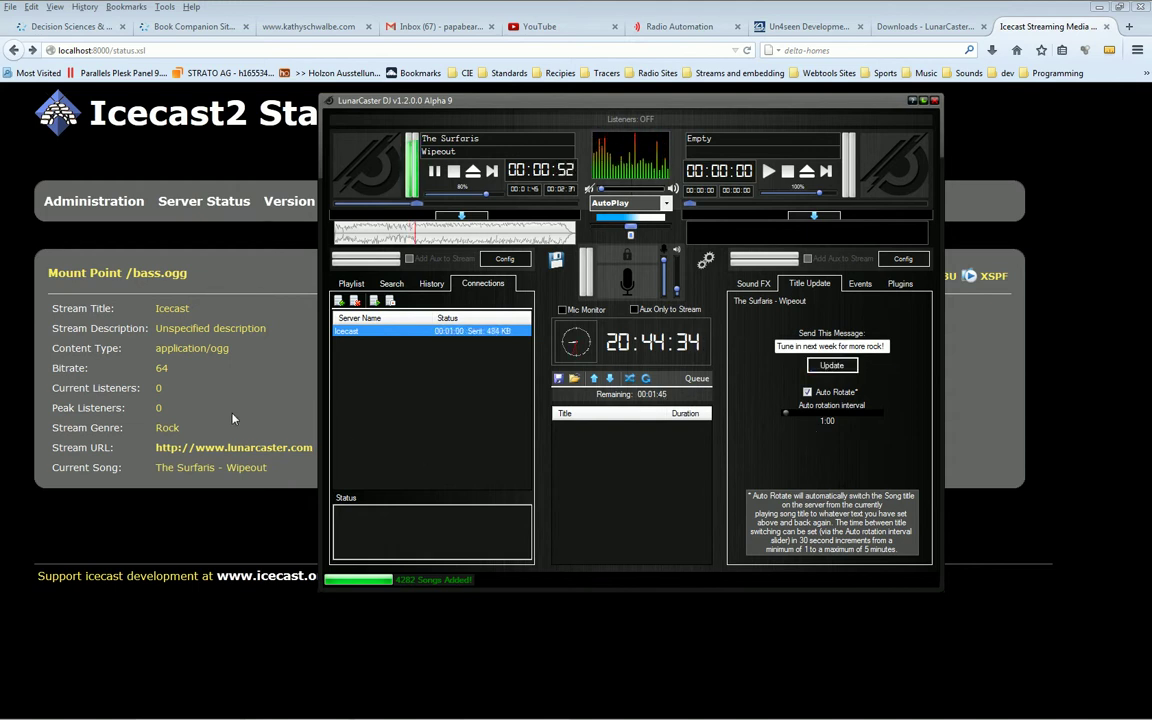
- Reload the Icecast status page in Firefox to check the title message sent to the server
{"action": "left_click", "coordinate": [201, 374]}
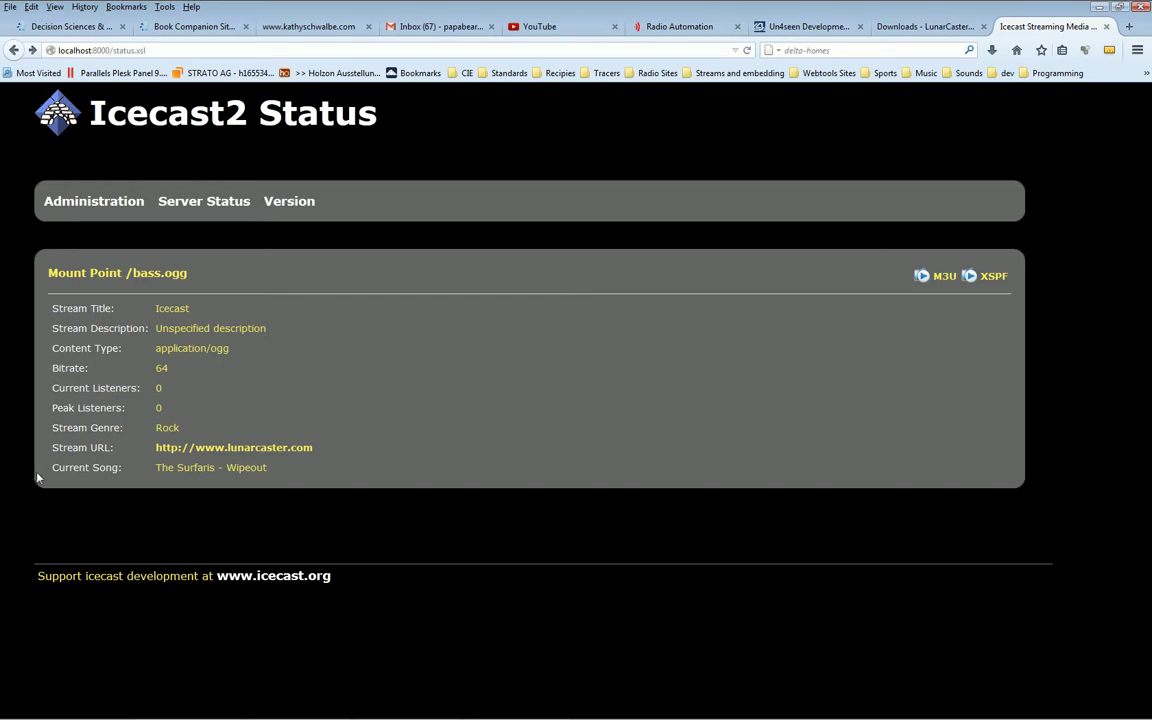
{"action": "key", "text": "F5"}
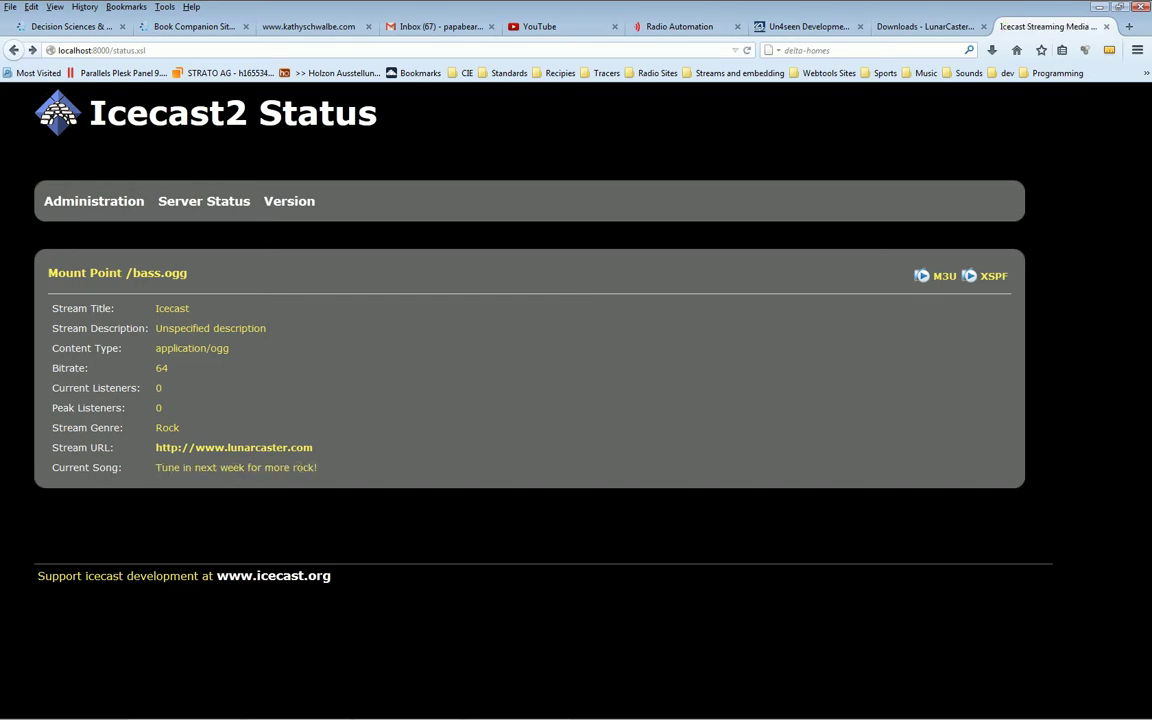
- Review the rotation interval, message text and Auto Rotate explanation in LunarCaster DJ, and return to the Icecast status page in Firefox
{"action": "mouse_move", "coordinate": [391, 697]}
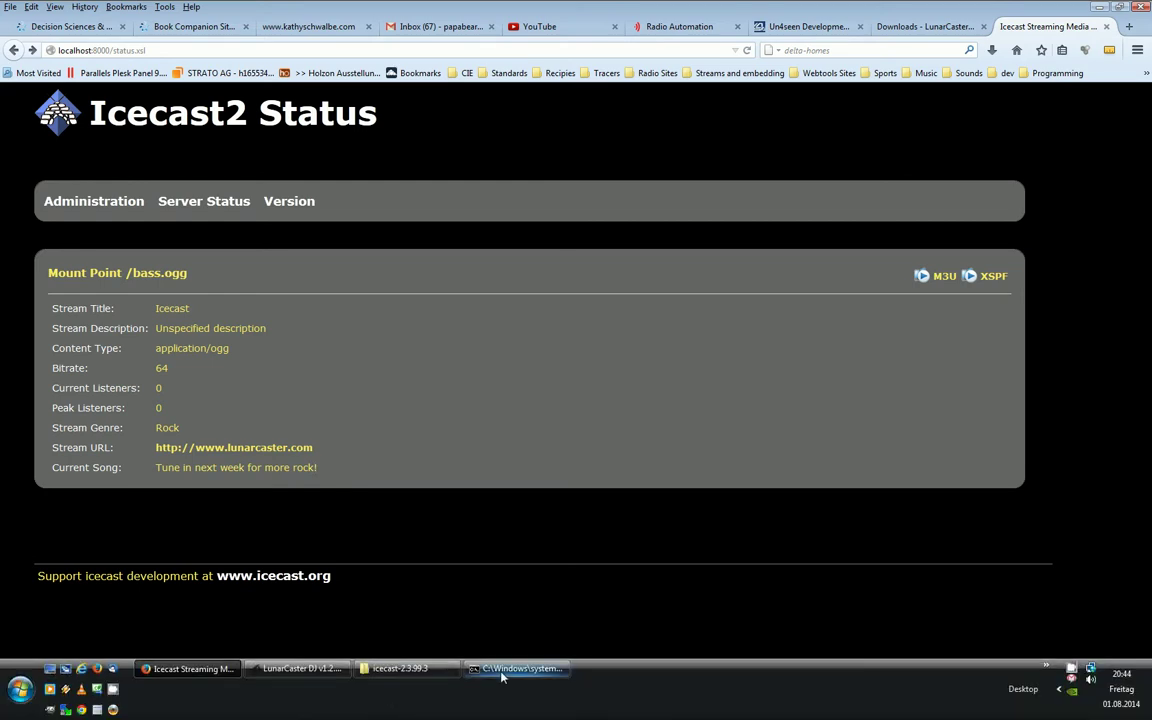
{"action": "left_click", "coordinate": [318, 675]}
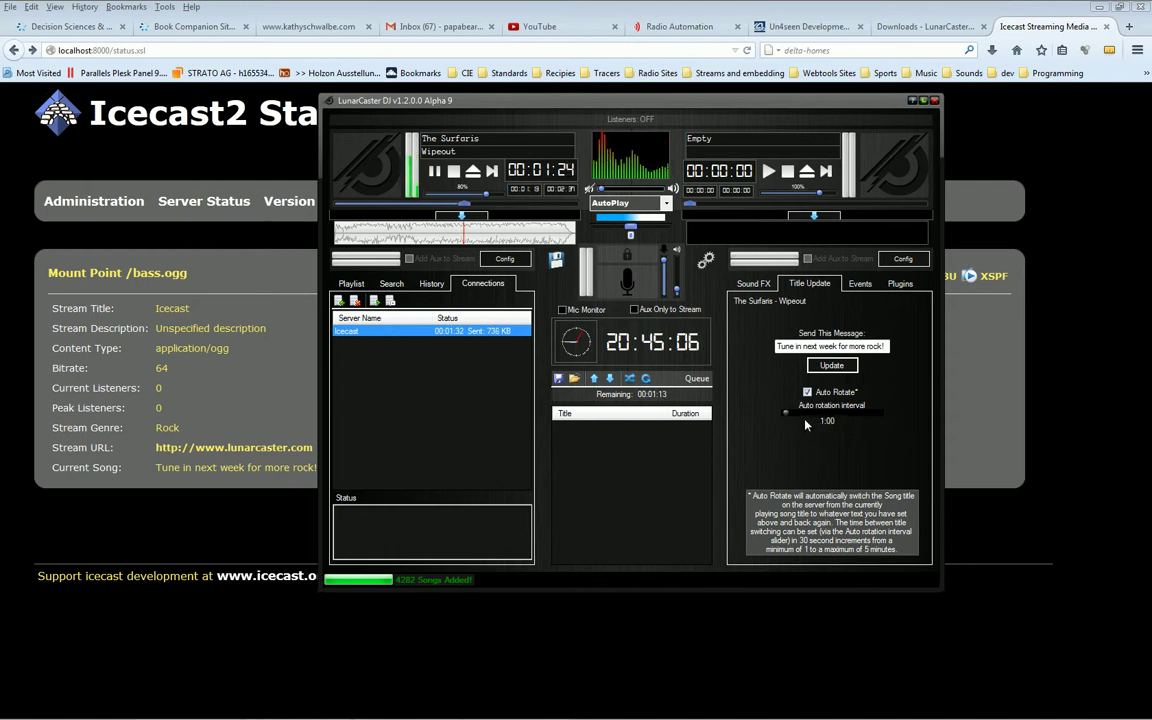
{"action": "mouse_move", "coordinate": [789, 418]}
{"action": "left_mouse_down"}
{"action": "mouse_move", "coordinate": [851, 418]}
{"action": "mouse_move", "coordinate": [784, 417]}
{"action": "left_mouse_up"}
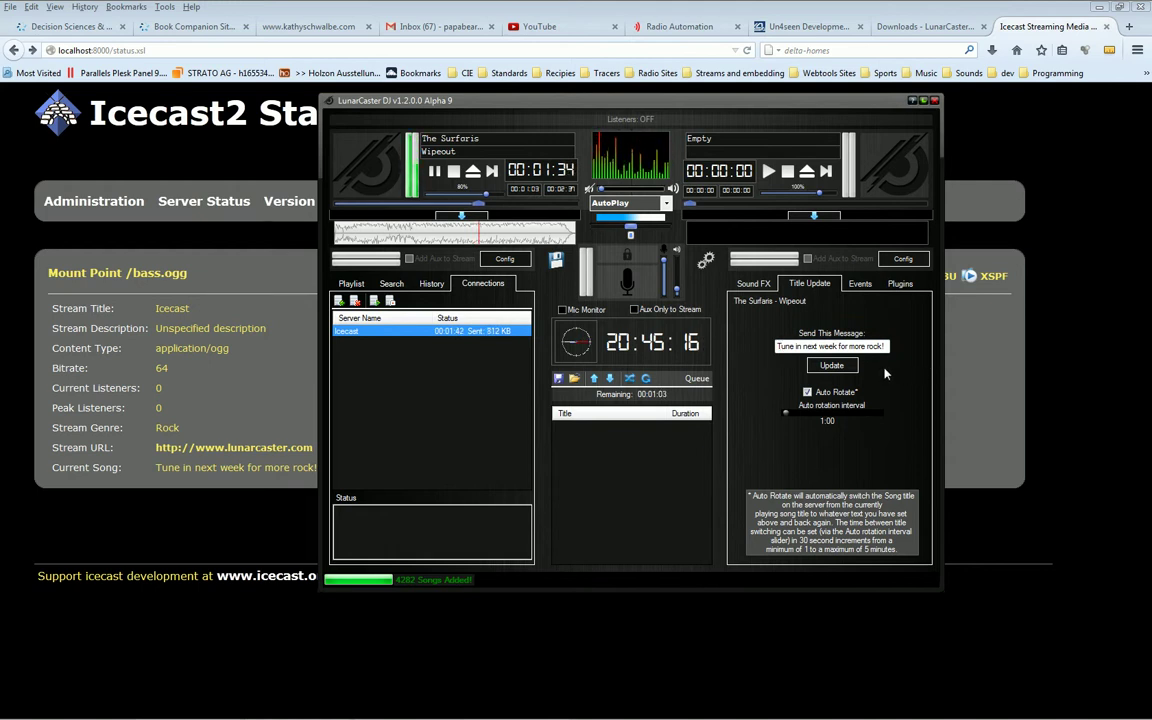
{"action": "left_click_drag", "start_coordinate": [886, 347], "coordinate": [746, 343]}
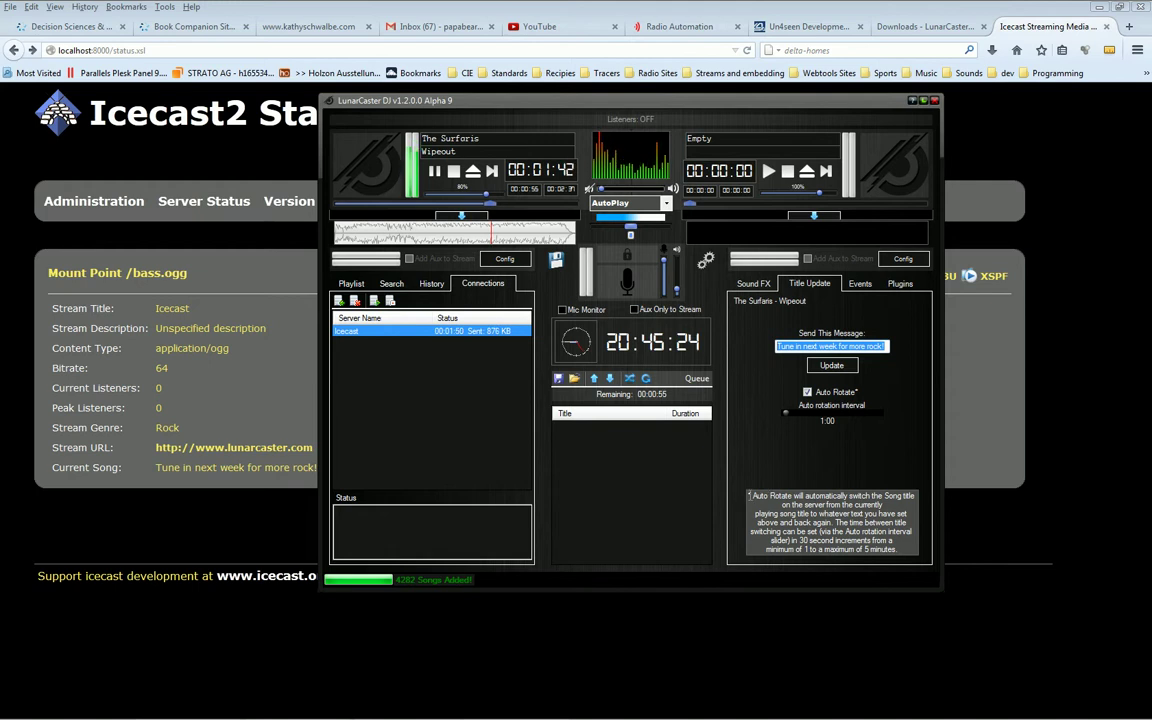
{"action": "left_click_drag", "start_coordinate": [750, 496], "coordinate": [903, 556]}
{"action": "left_click", "coordinate": [904, 520]}
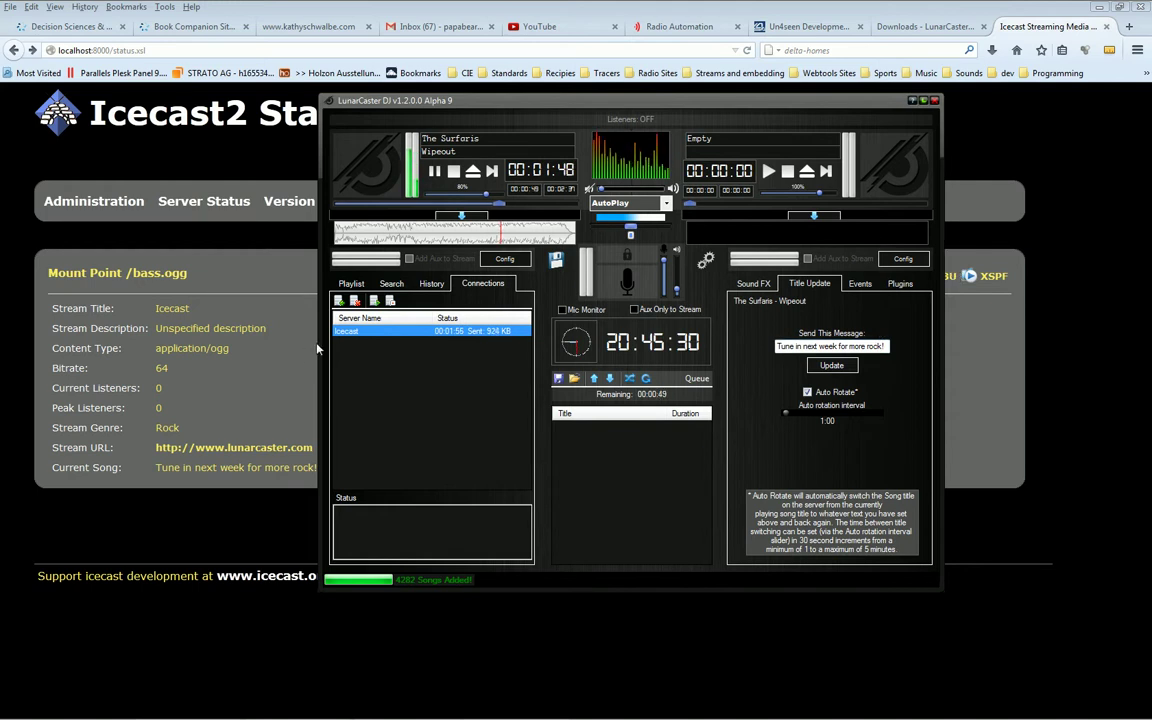
{"action": "left_click", "coordinate": [256, 342]}
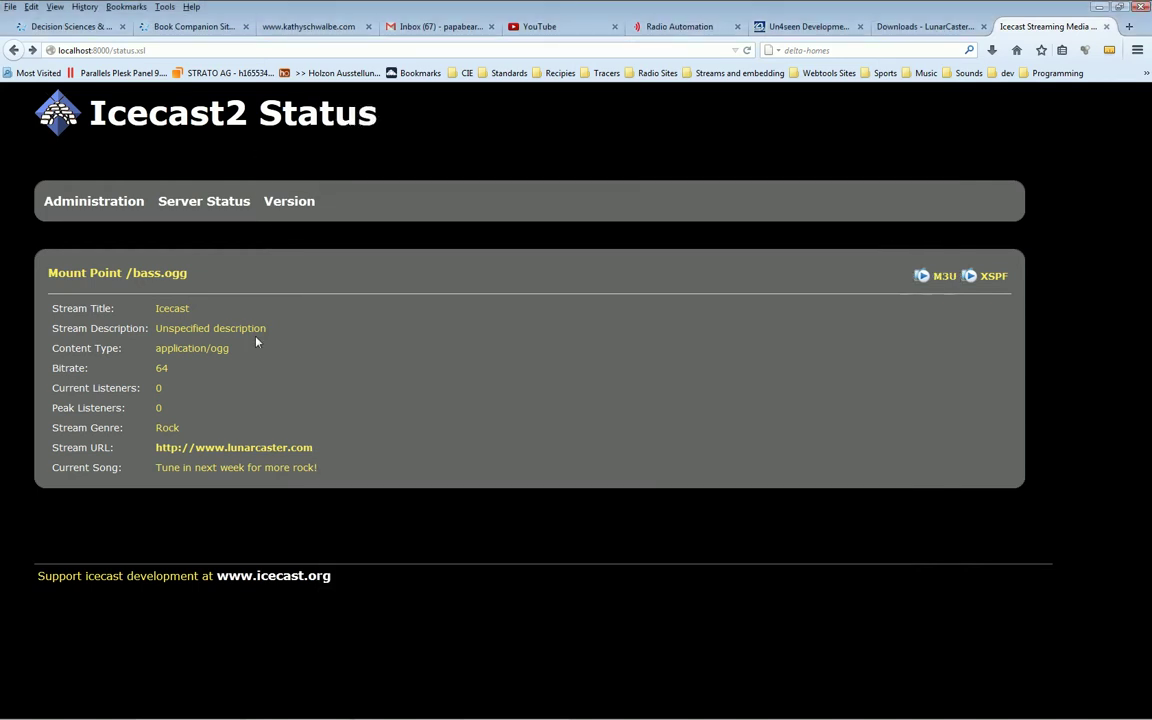
{"action": "mouse_move", "coordinate": [454, 690]}
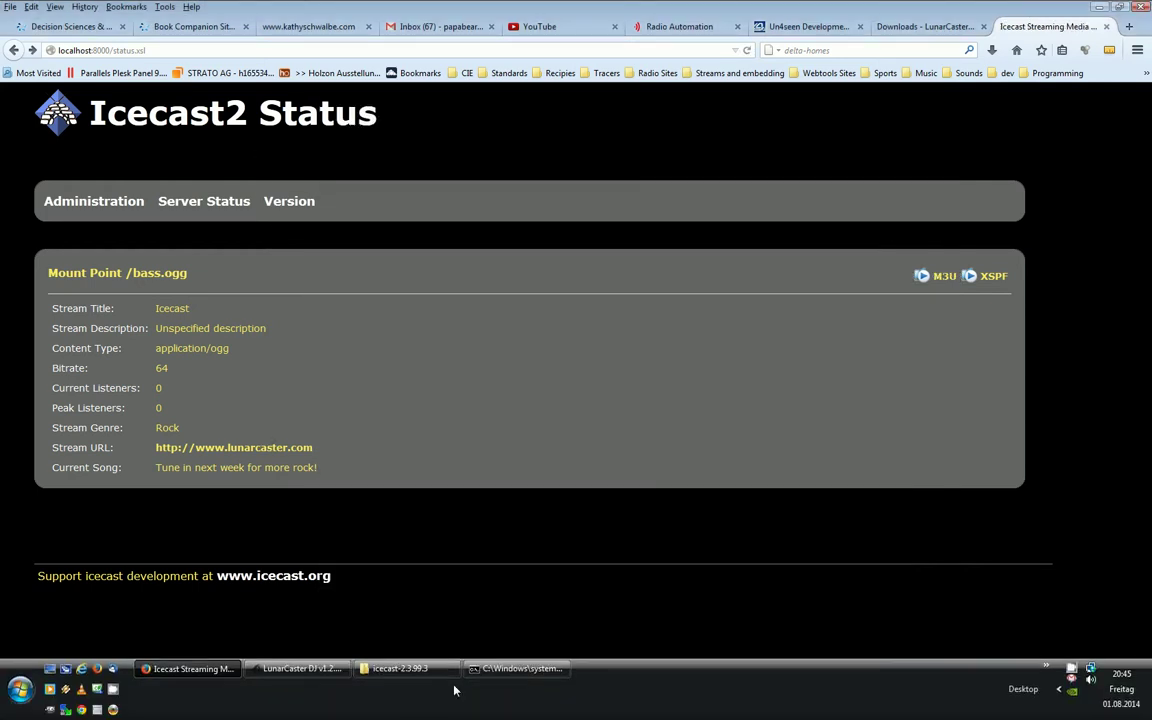
- Switch to LunarCaster DJ and examine the event scheduling controls for calendar1
{"action": "left_click", "coordinate": [296, 668]}
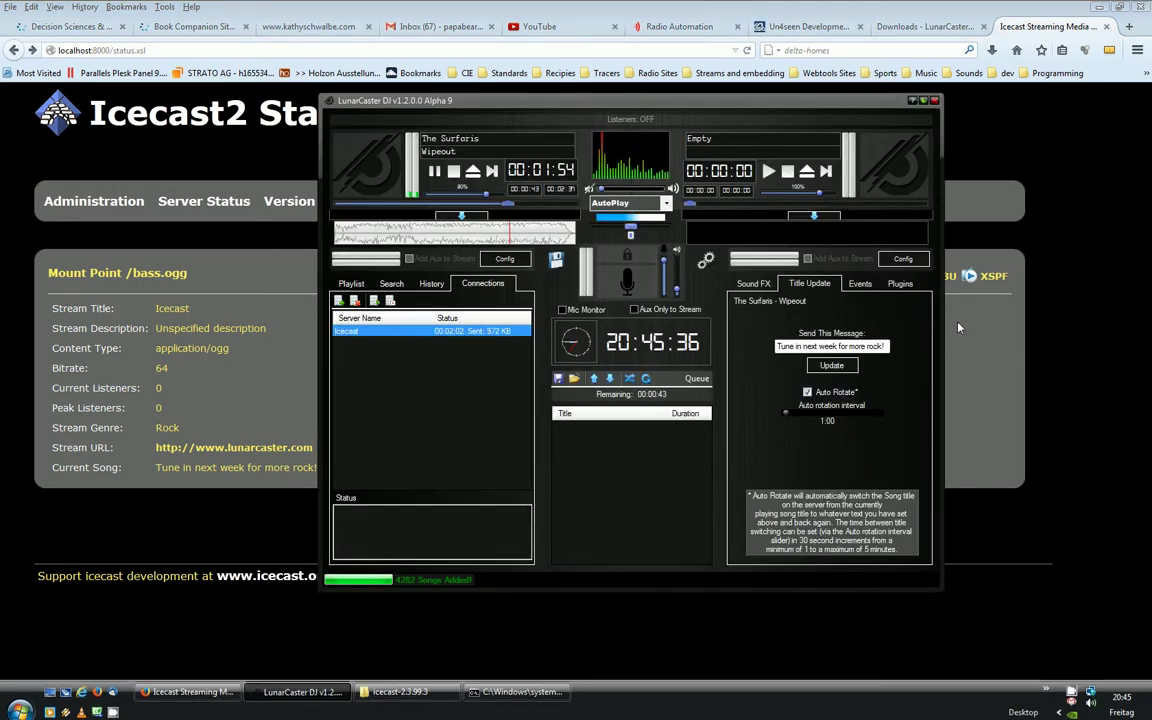
{"action": "left_click", "coordinate": [860, 284]}
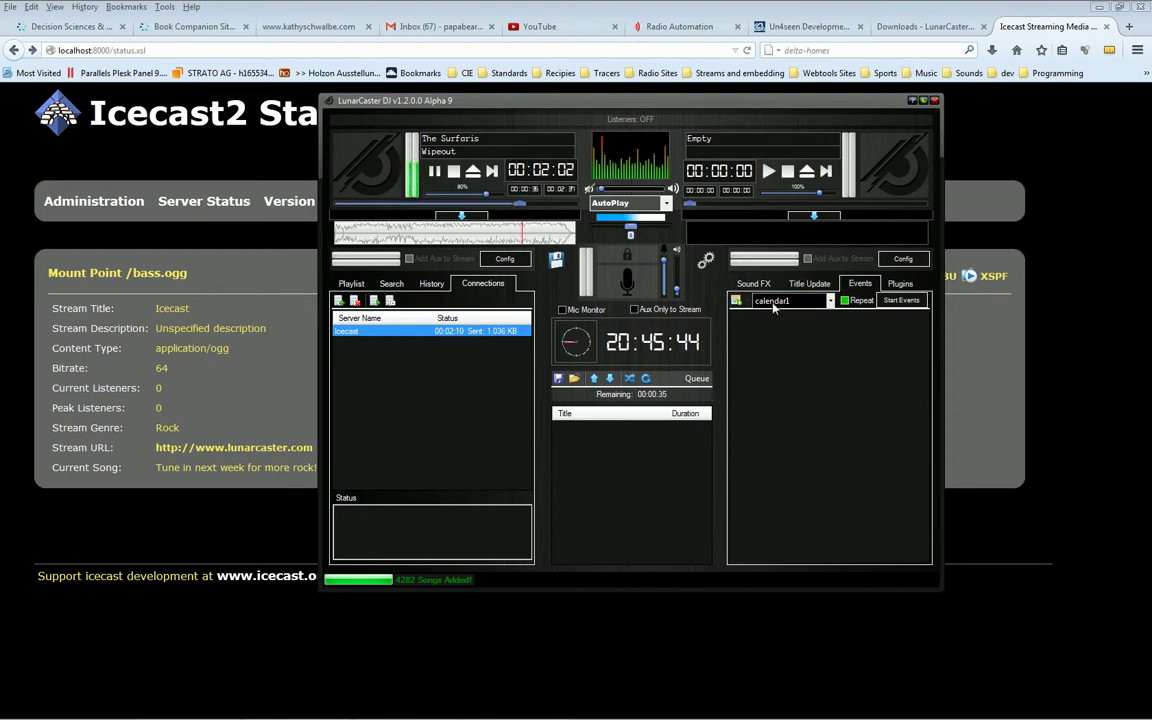
{"action": "left_click", "coordinate": [810, 300]}
{"action": "left_click", "coordinate": [807, 296]}
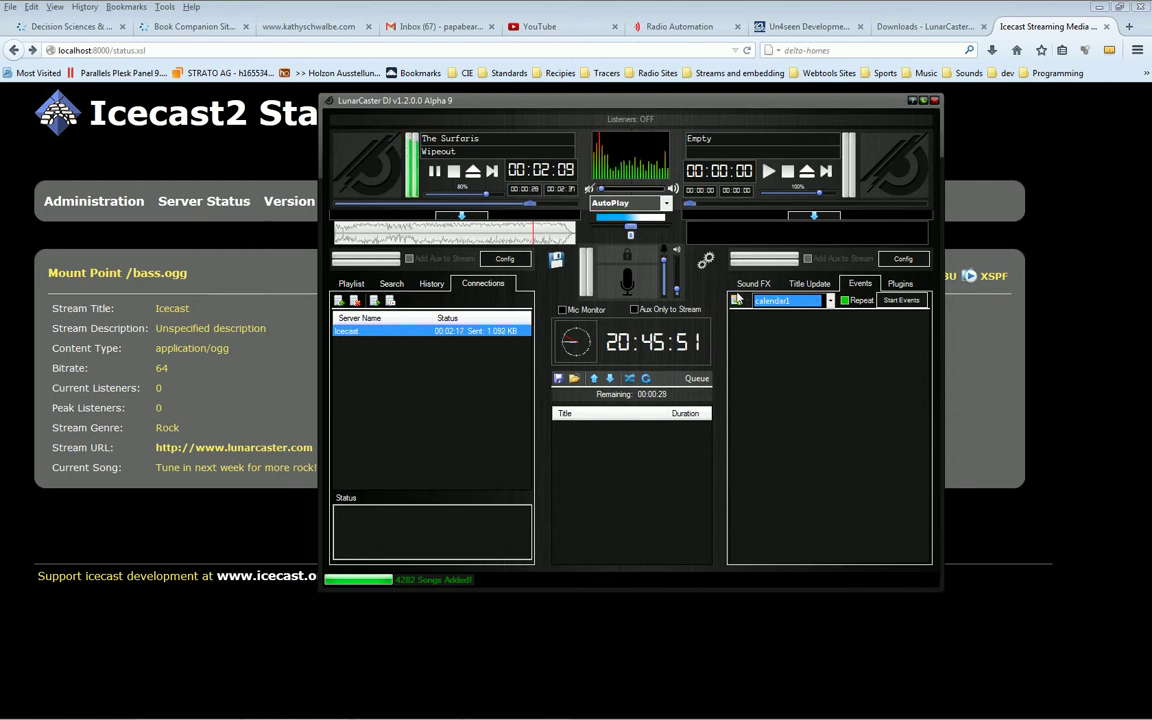
{"action": "left_click", "coordinate": [775, 343]}
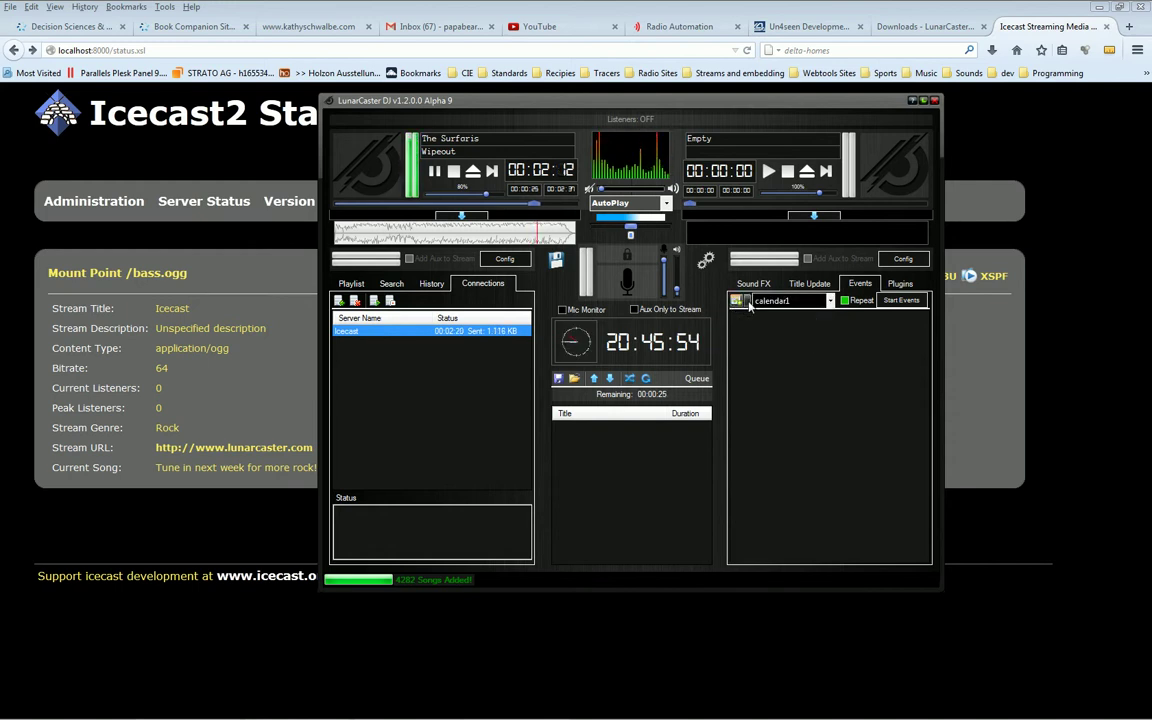
- Open a new event for calendar1, examine its type, weekday, timespan and folder options, and cancel the event
{"action": "left_click", "coordinate": [738, 301]}
{"action": "left_click", "coordinate": [788, 336]}
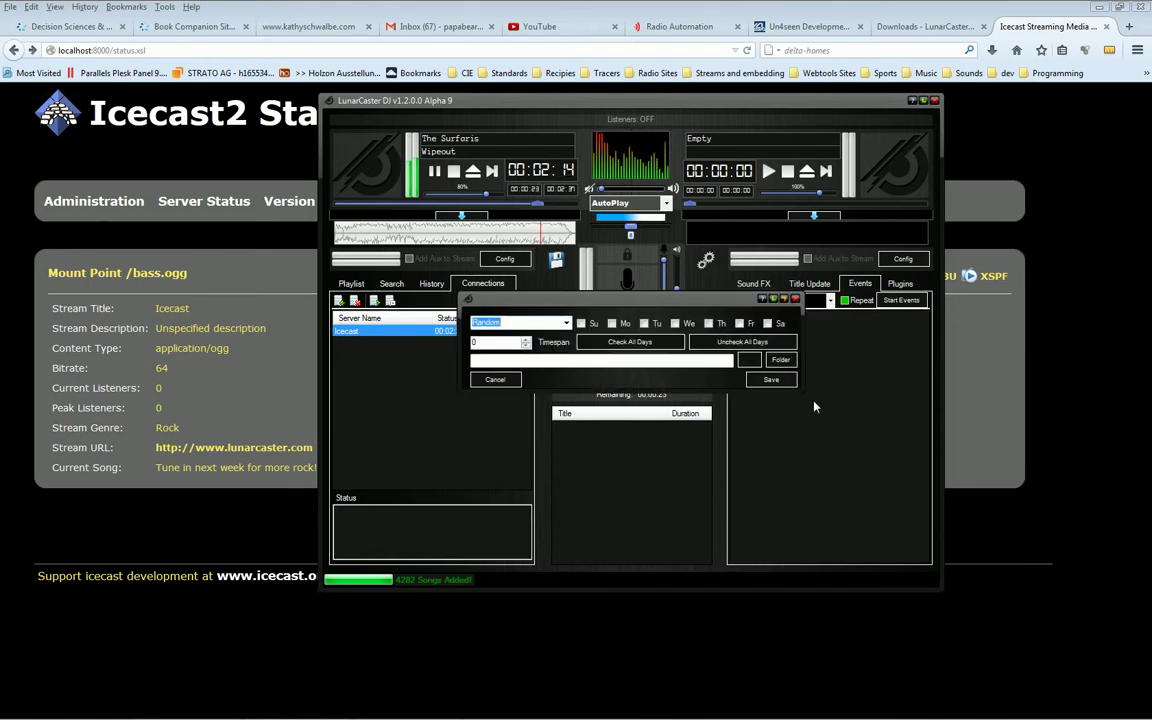
{"action": "left_click_drag", "start_coordinate": [613, 305], "coordinate": [542, 405]}
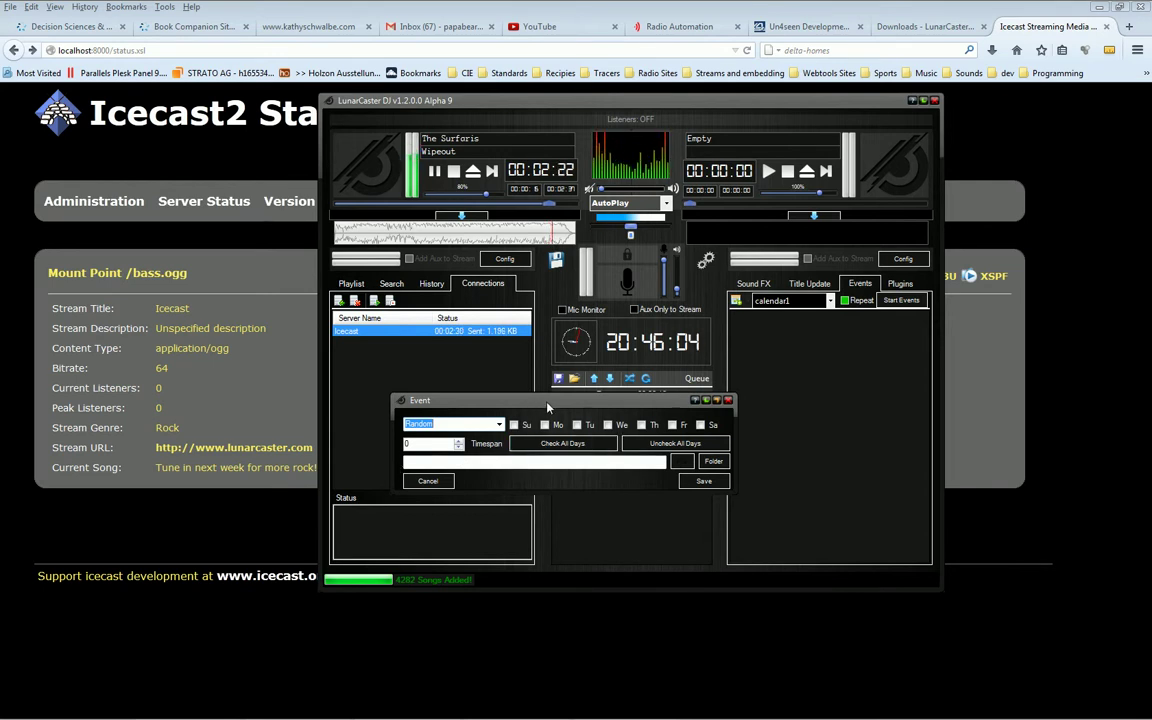
{"action": "left_click_drag", "start_coordinate": [532, 410], "coordinate": [511, 300]}
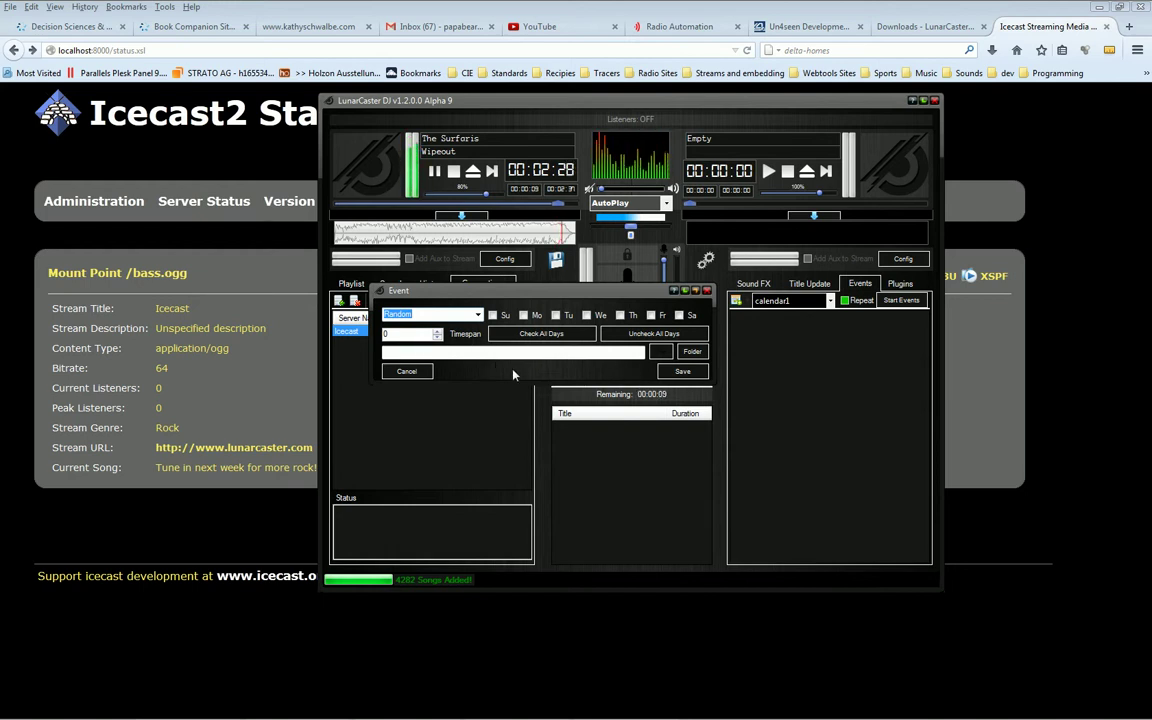
{"action": "left_click", "coordinate": [408, 372]}
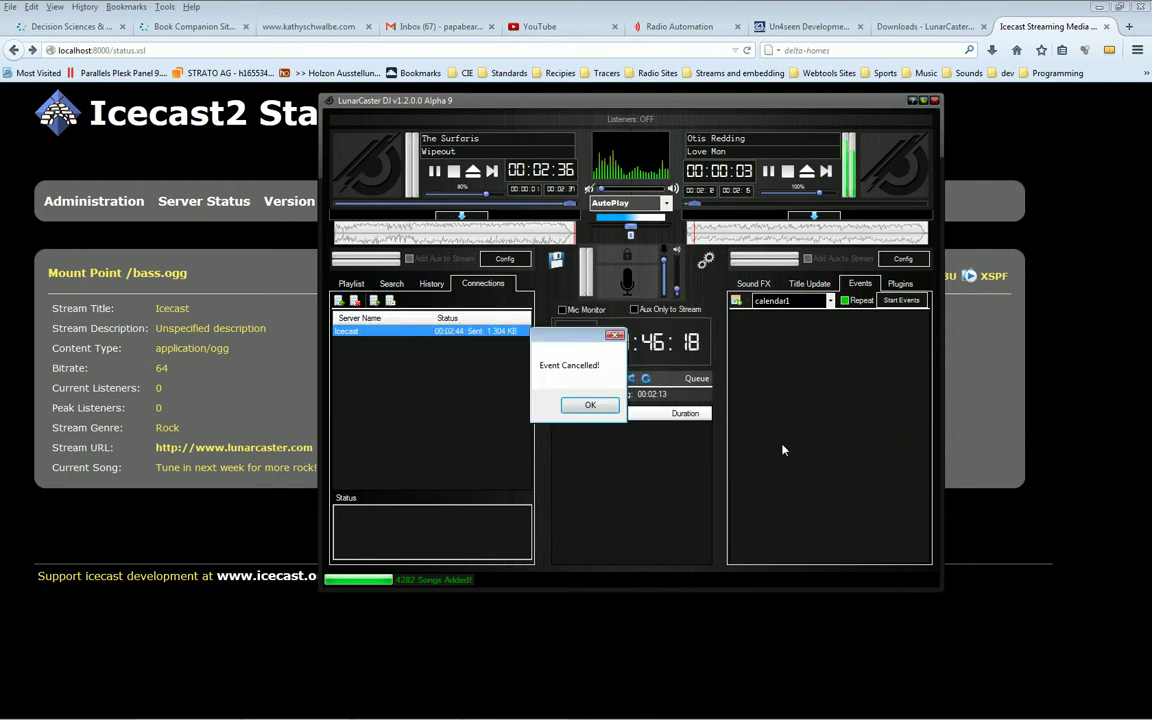
{"action": "left_click", "coordinate": [580, 405]}
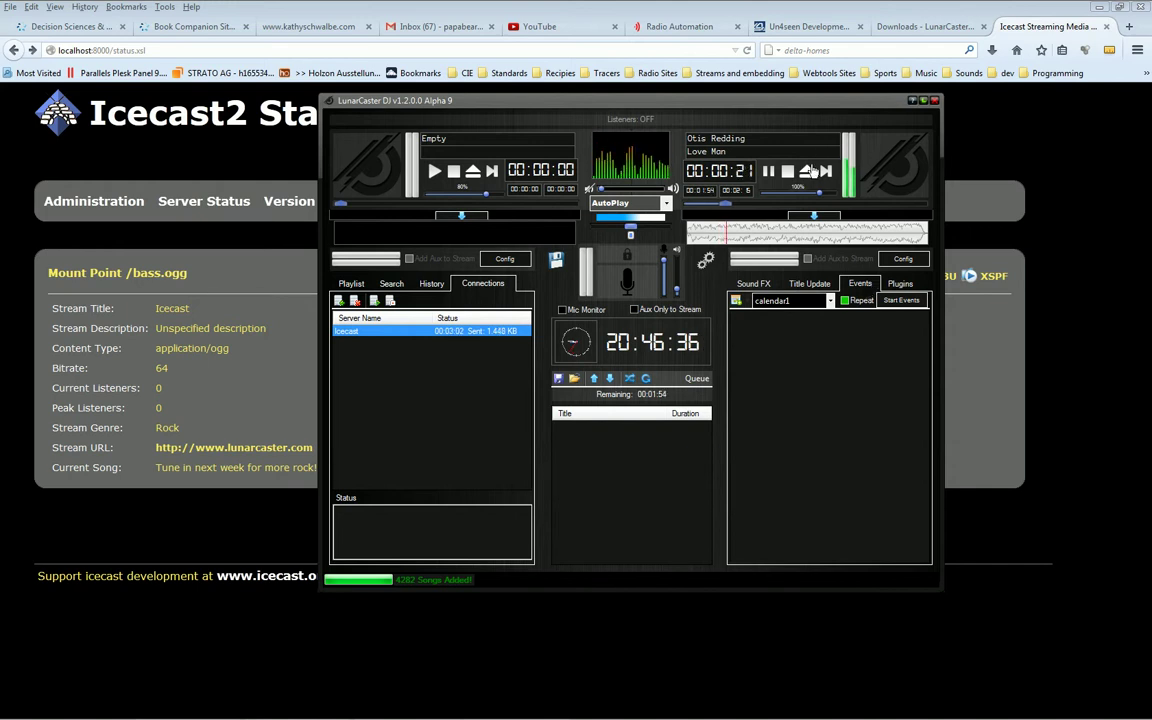
- Eject the playing track from the second deck and choose dsp_mfx2.dll from the plugins folder as the DSP plugin
{"action": "left_click", "coordinate": [807, 172]}
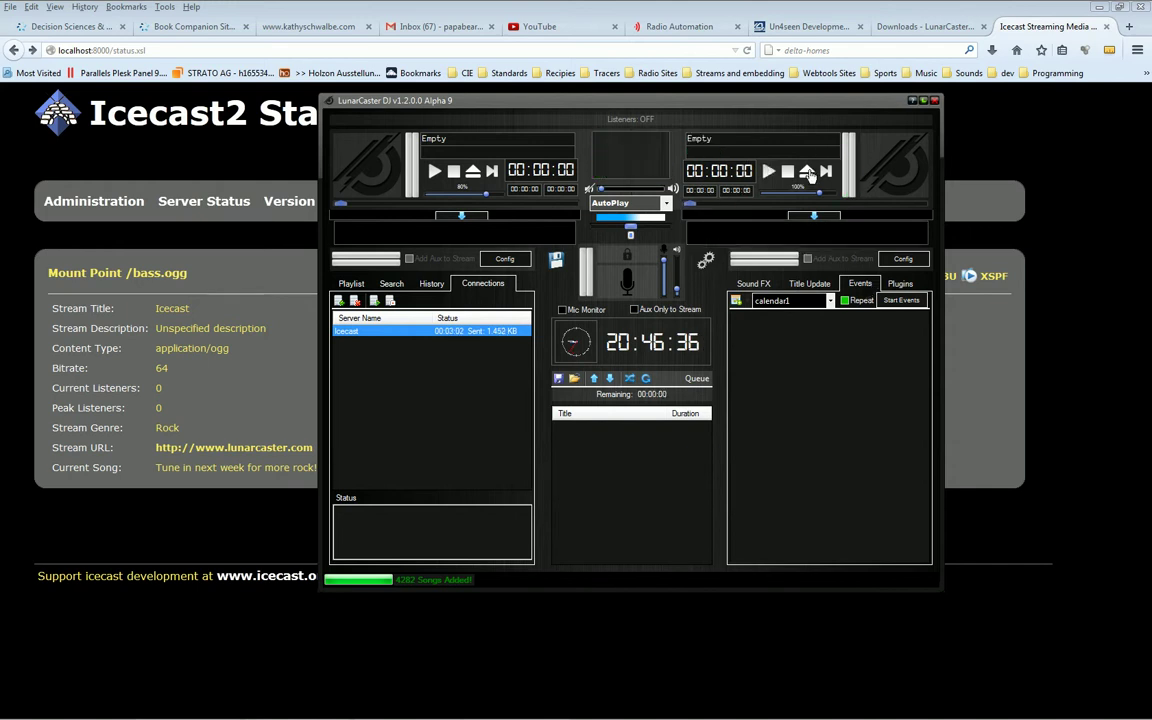
{"action": "left_click", "coordinate": [901, 285]}
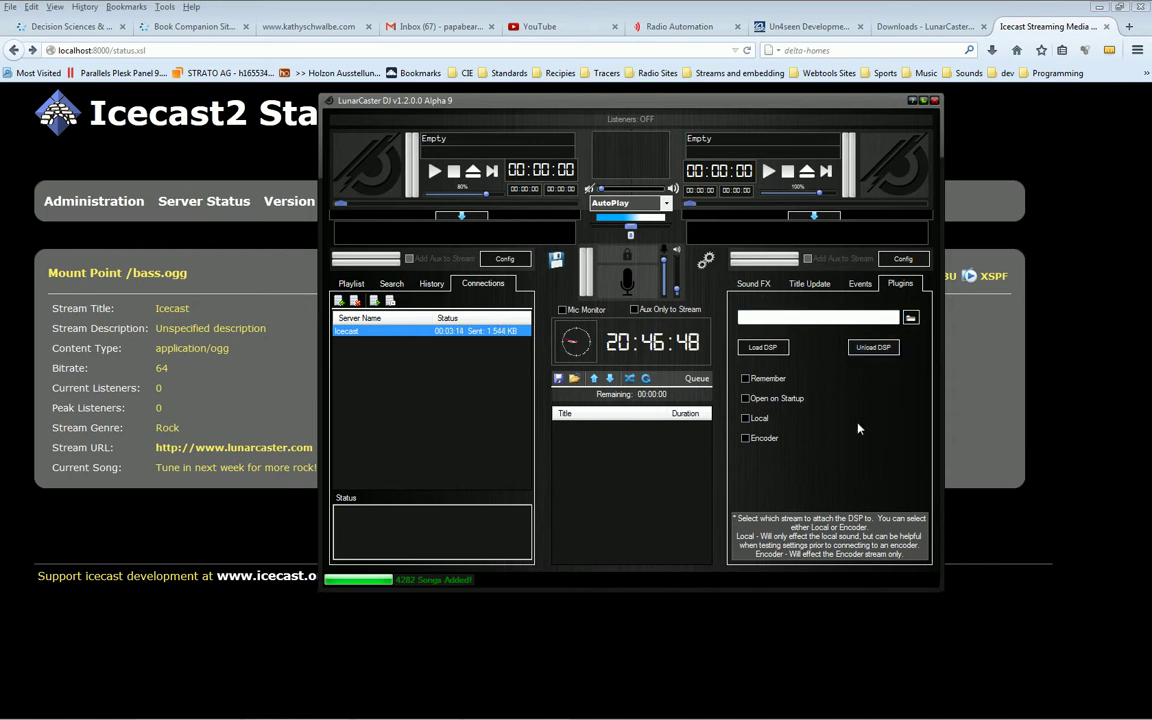
{"action": "left_click", "coordinate": [910, 317]}
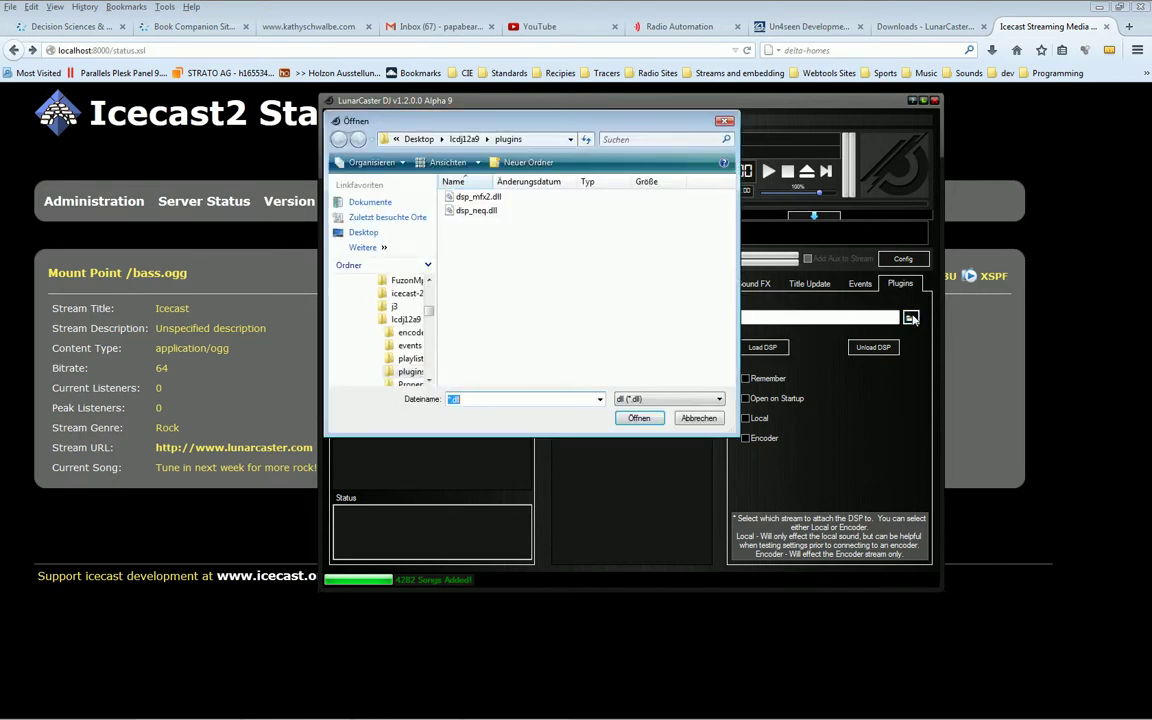
{"action": "left_click", "coordinate": [492, 199]}
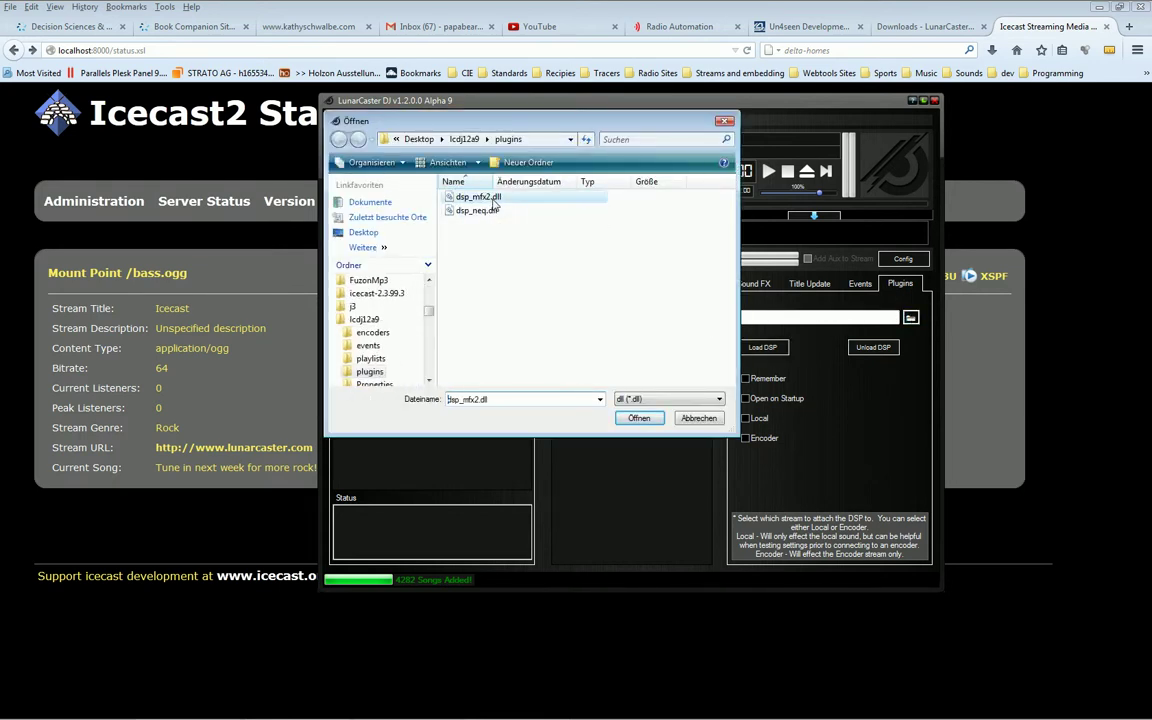
{"action": "left_click", "coordinate": [639, 419]}
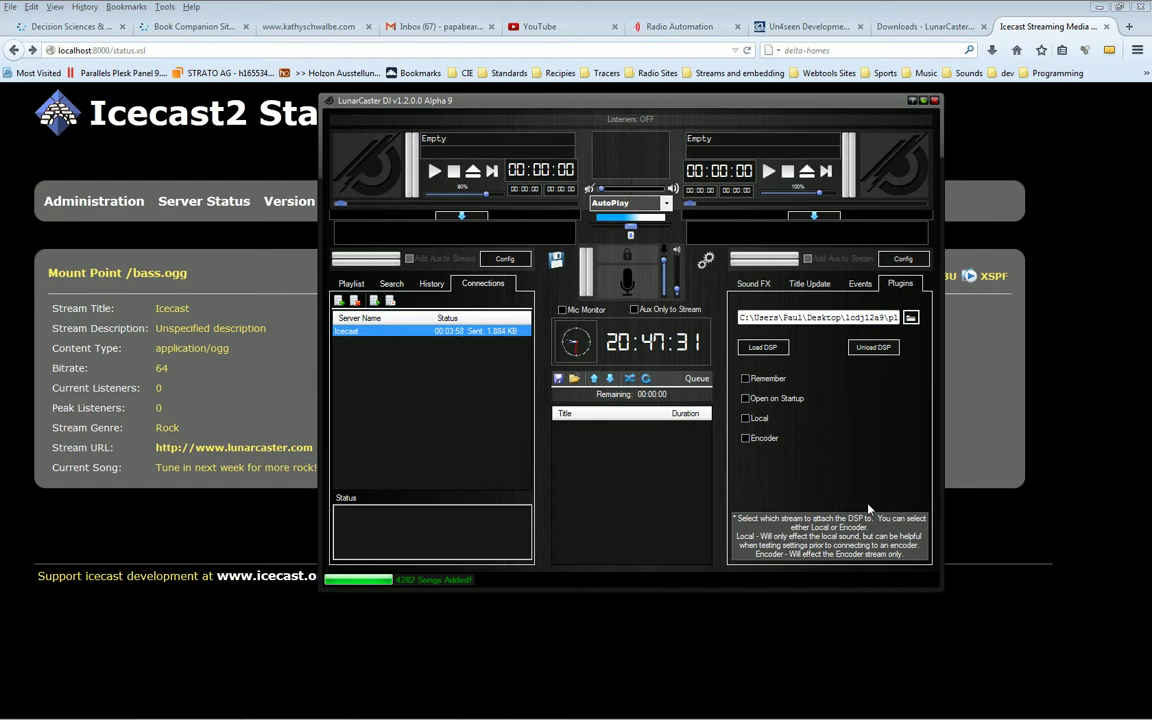
- Attach the DSP plugin to the Local stream only, enable Remember, and leave Open on Startup disabled
{"action": "left_click", "coordinate": [760, 439]}
{"action": "left_click", "coordinate": [760, 421]}
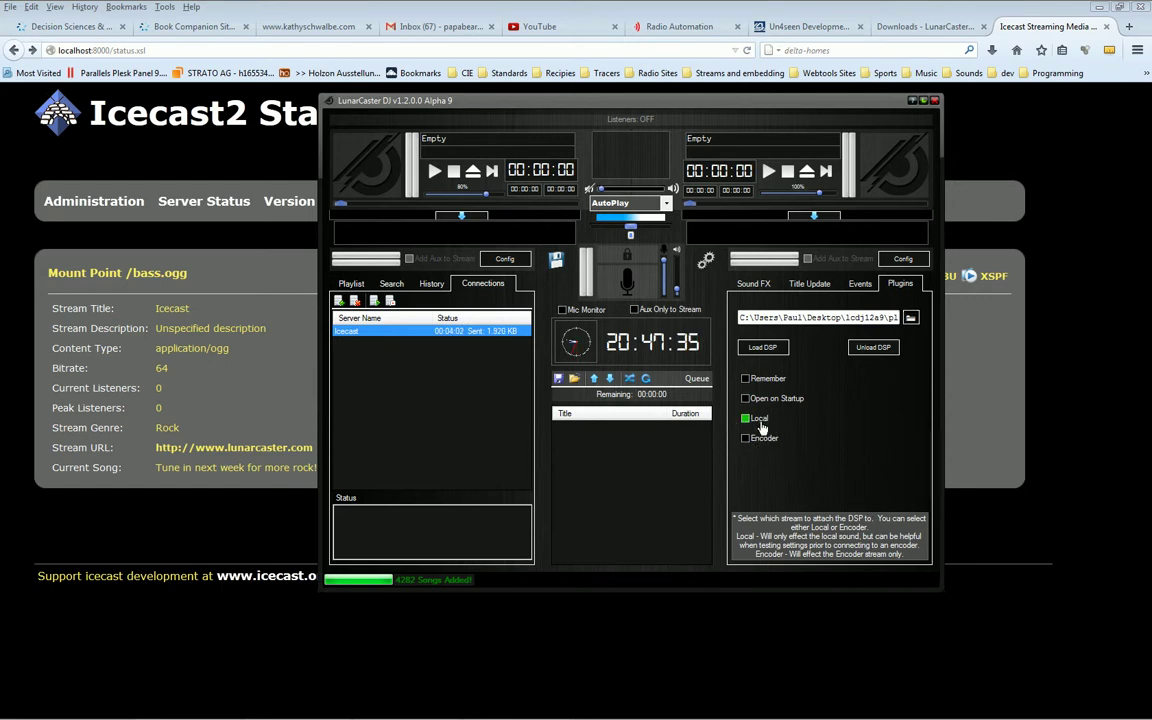
{"action": "left_click", "coordinate": [773, 381]}
{"action": "left_click_drag", "start_coordinate": [580, 99], "coordinate": [508, 81]}
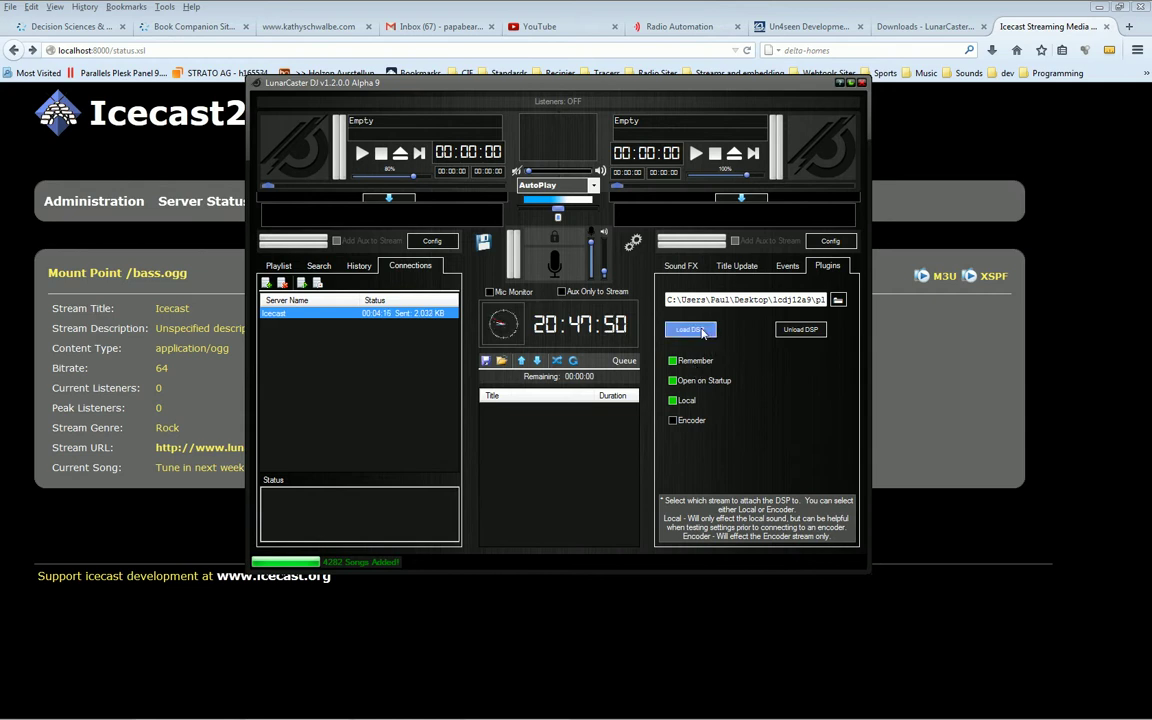
{"action": "left_click_drag", "start_coordinate": [668, 299], "coordinate": [857, 300]}
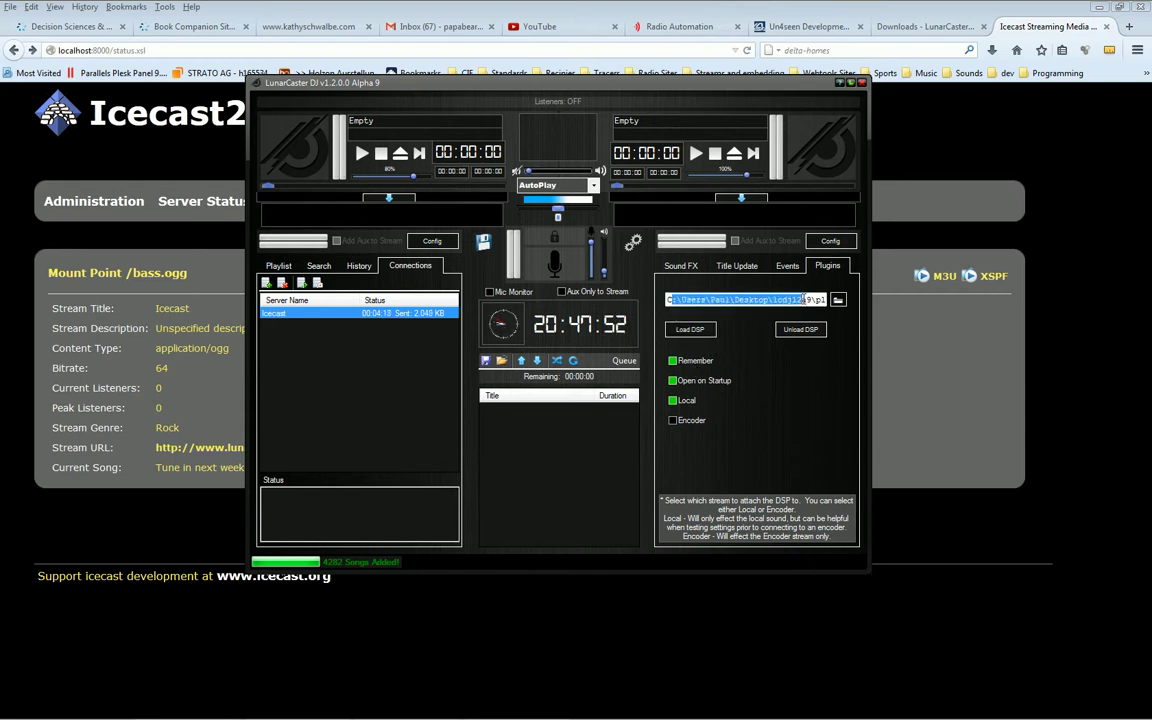
{"action": "left_click", "coordinate": [672, 380]}
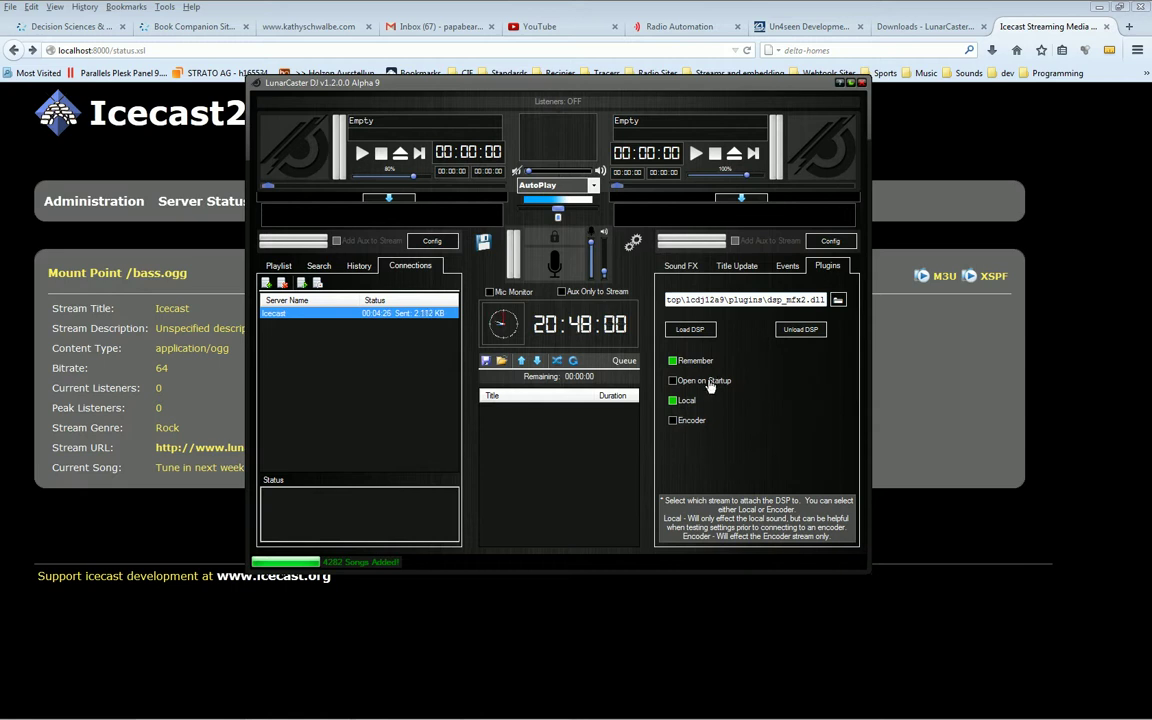
- Load the DSP plugin, set its MuchFX and Equalizer windows apart from the main window for viewing, and unload it
{"action": "left_click", "coordinate": [700, 333]}
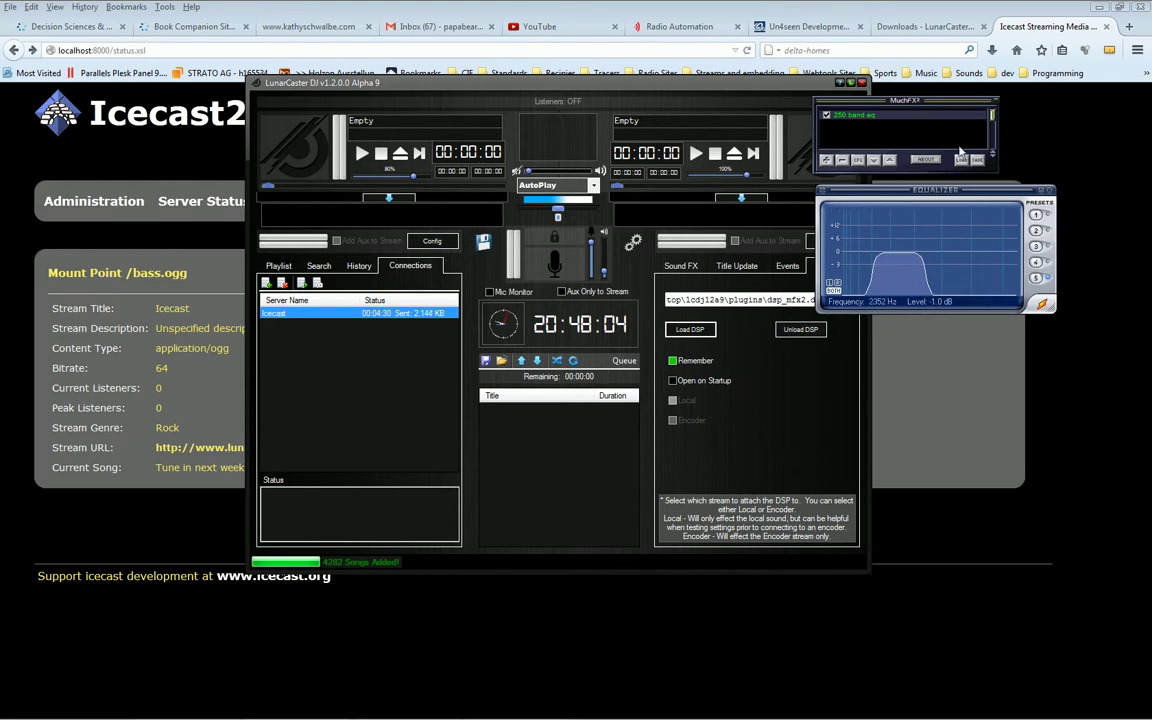
{"action": "left_click_drag", "start_coordinate": [941, 192], "coordinate": [1001, 263]}
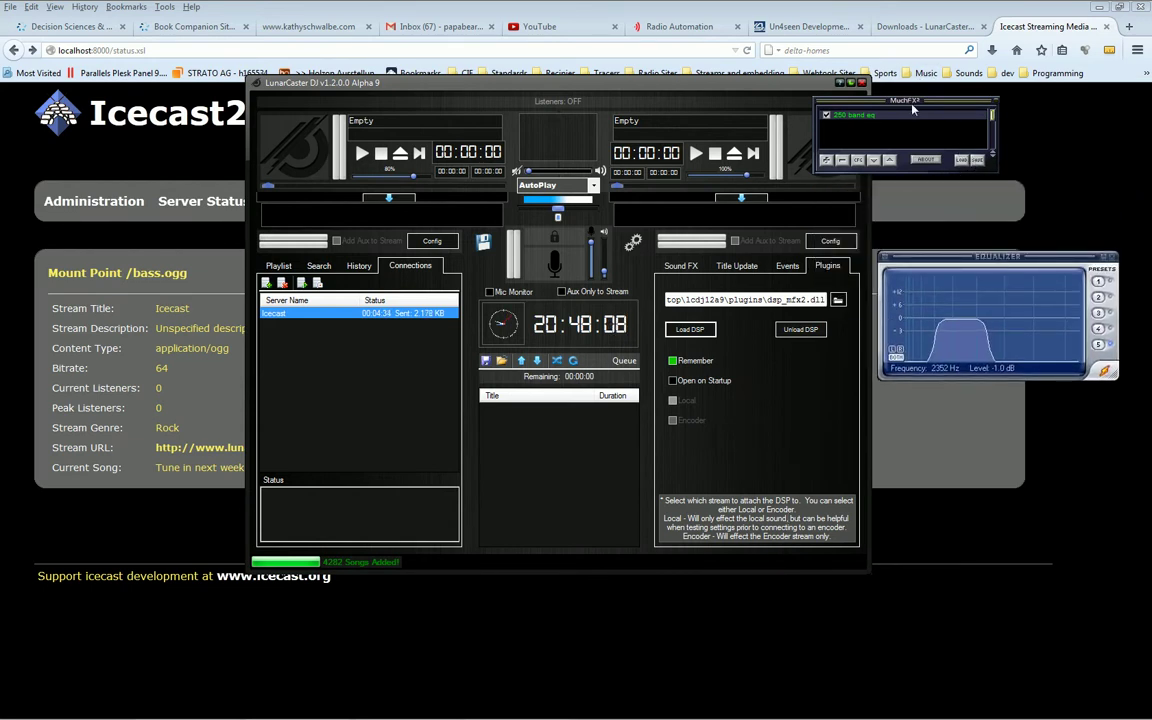
{"action": "left_click", "coordinate": [918, 101]}
{"action": "left_click_drag", "start_coordinate": [918, 101], "coordinate": [995, 147]}
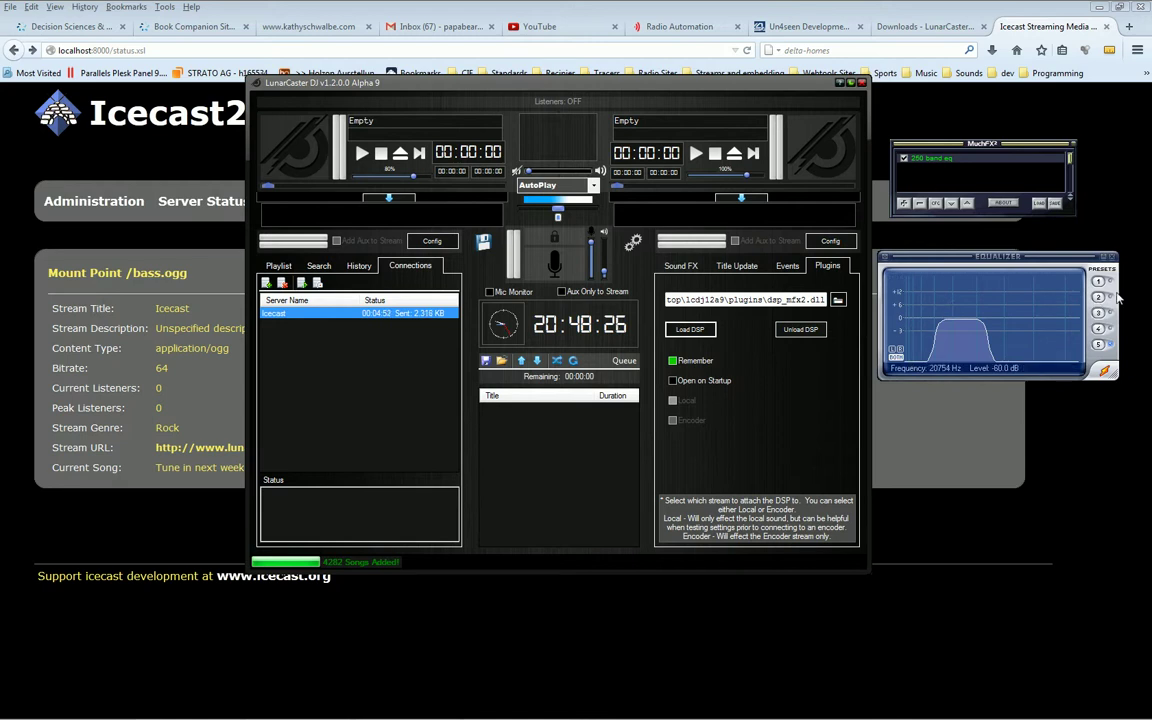
{"action": "left_click", "coordinate": [798, 332]}
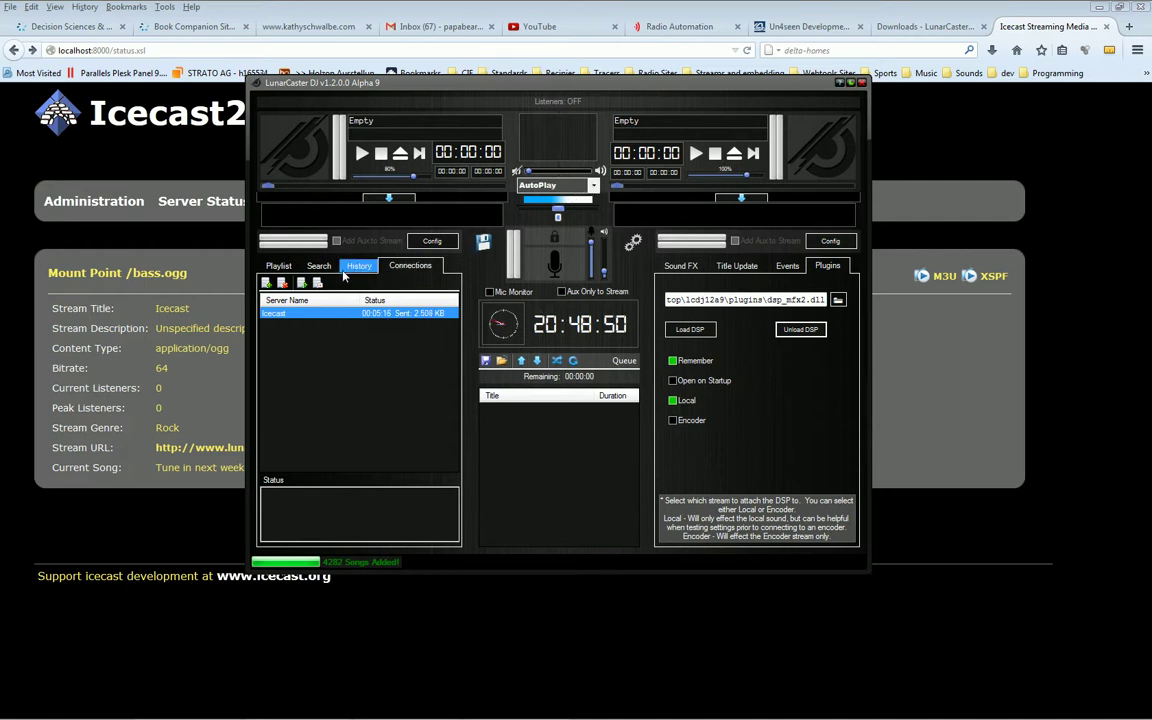
- Review the playlist, song search and play history, and return to the testing123 playlist
{"action": "left_click", "coordinate": [279, 266]}
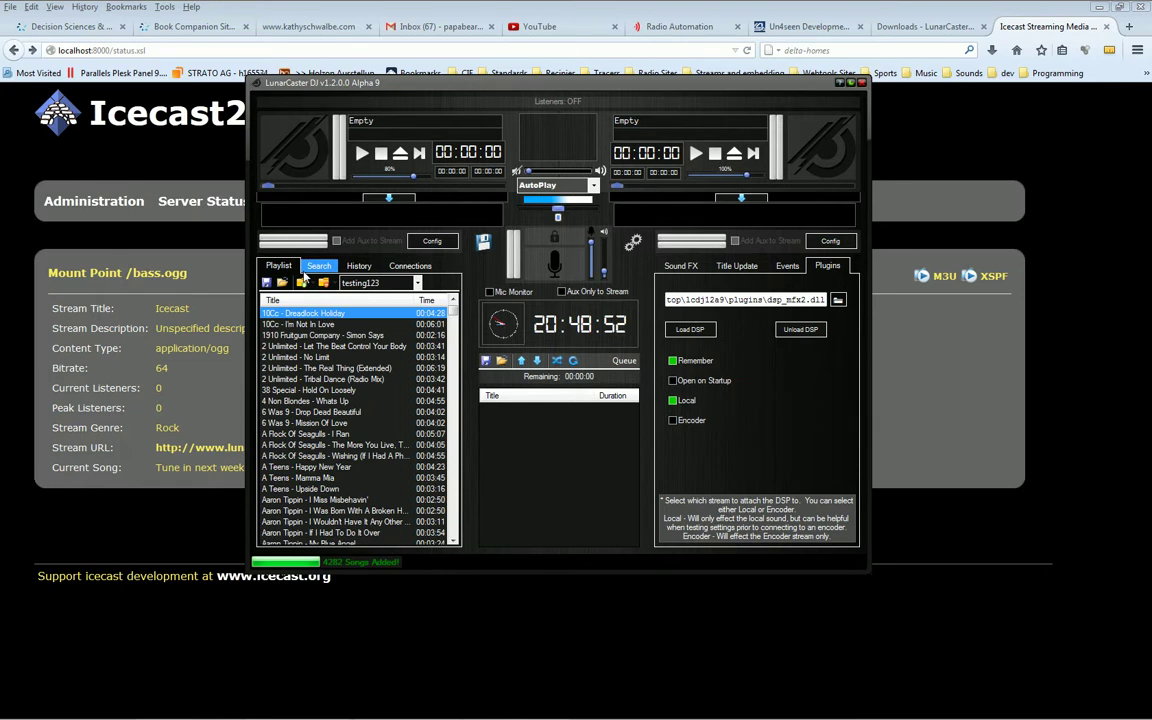
{"action": "left_click", "coordinate": [316, 267]}
{"action": "left_click", "coordinate": [360, 267]}
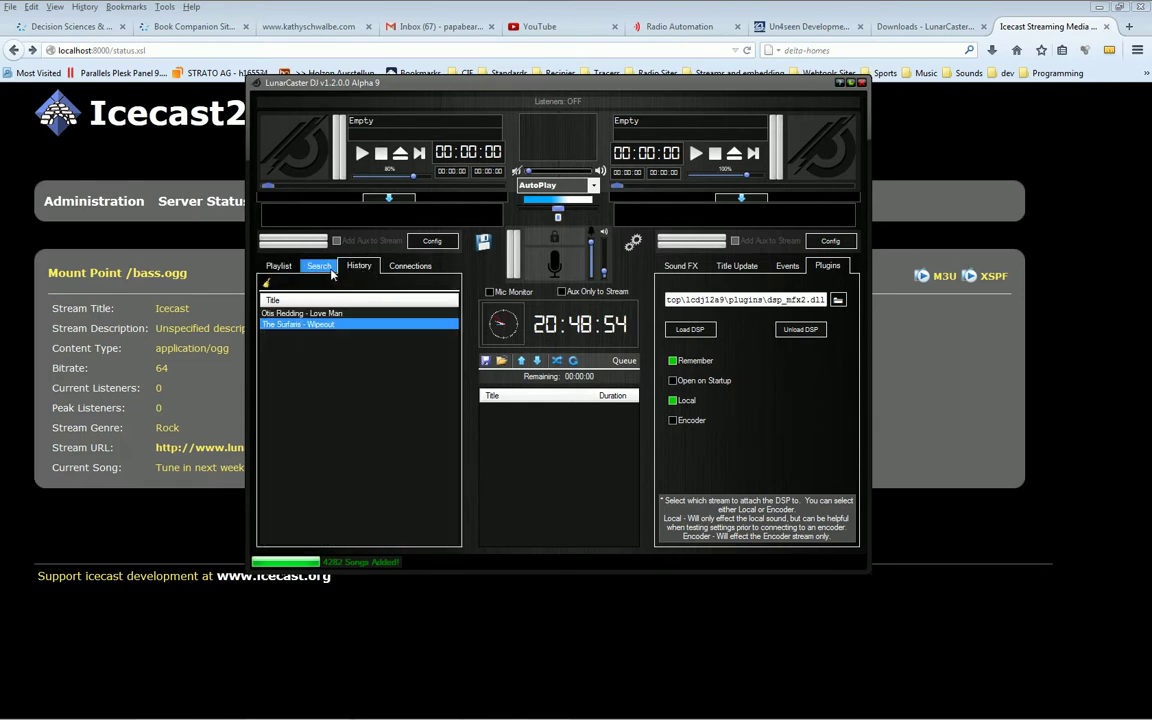
{"action": "left_click", "coordinate": [272, 266]}
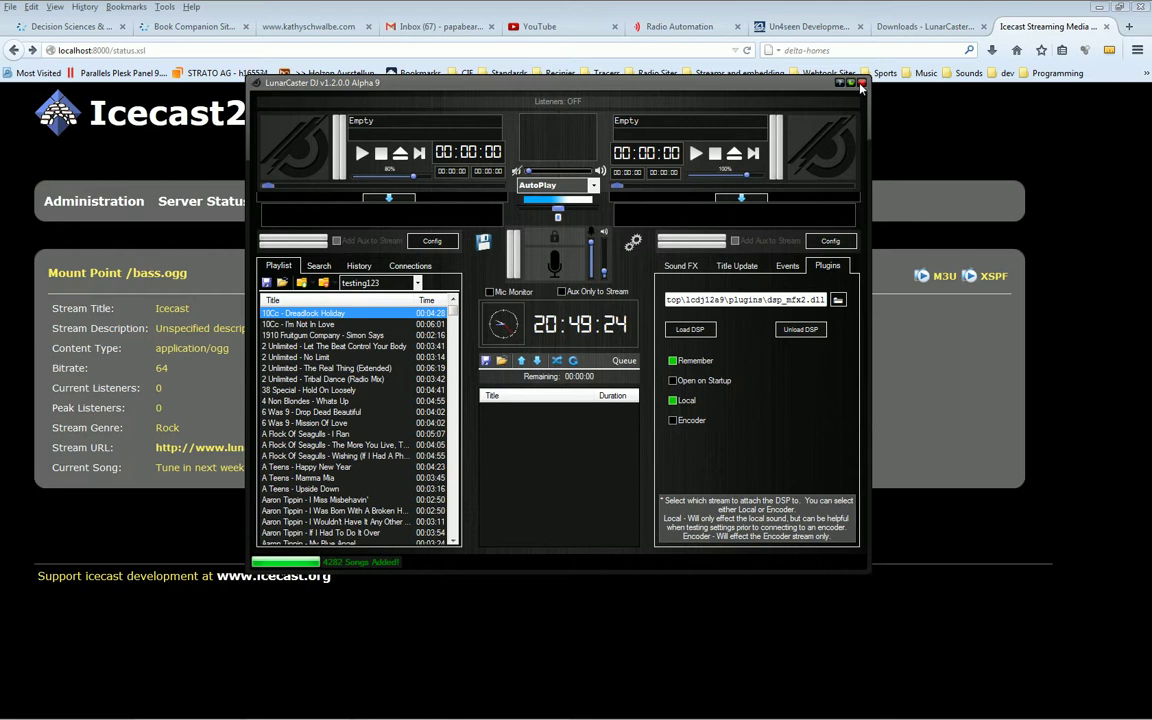
{"action": "mouse_move", "coordinate": [600, 718]}
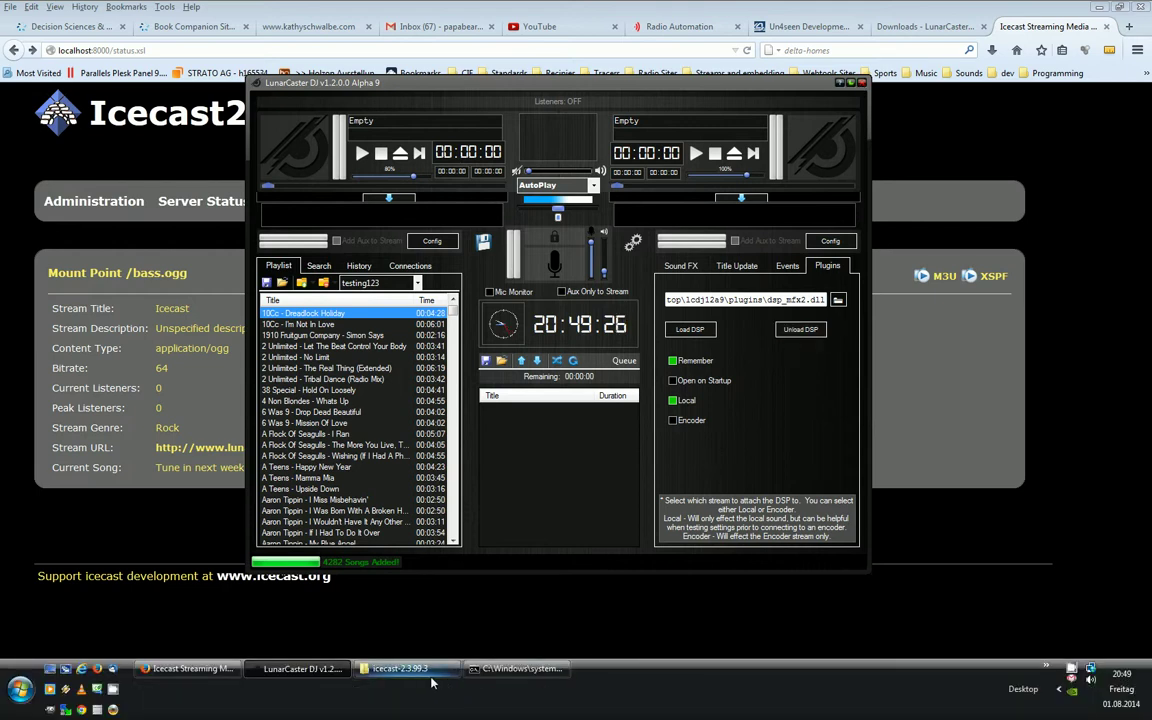